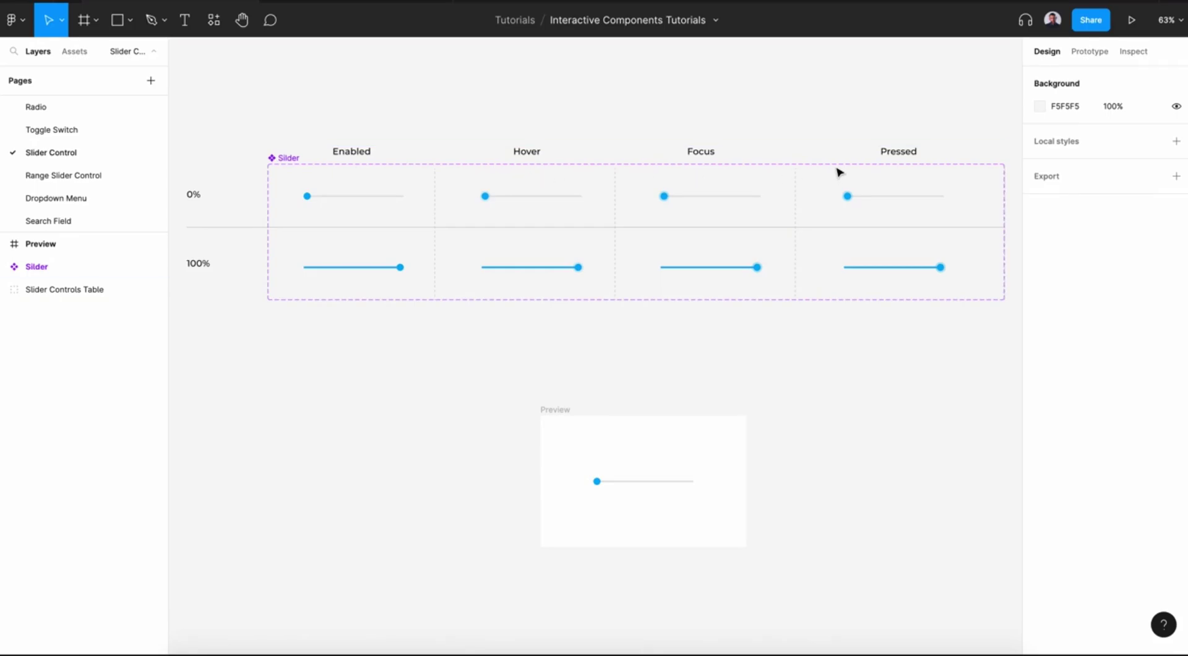
Show the Slider variants' hover, press and drag prototype connections, then select the Preview frame
click(1088, 53)
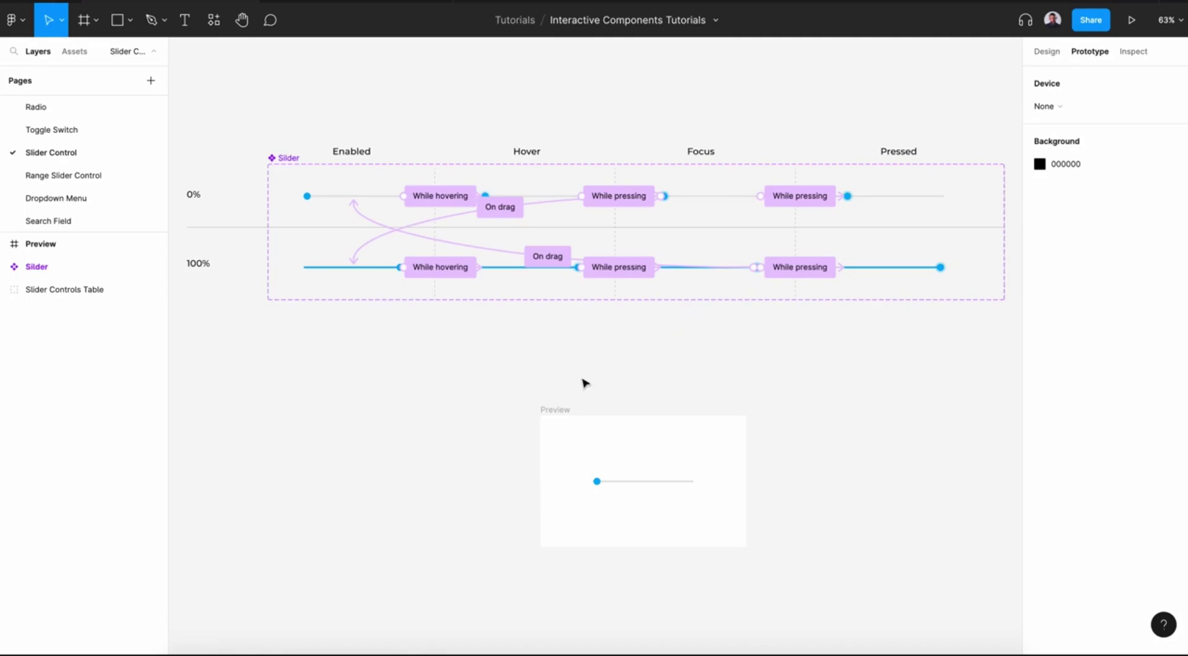
click(557, 410)
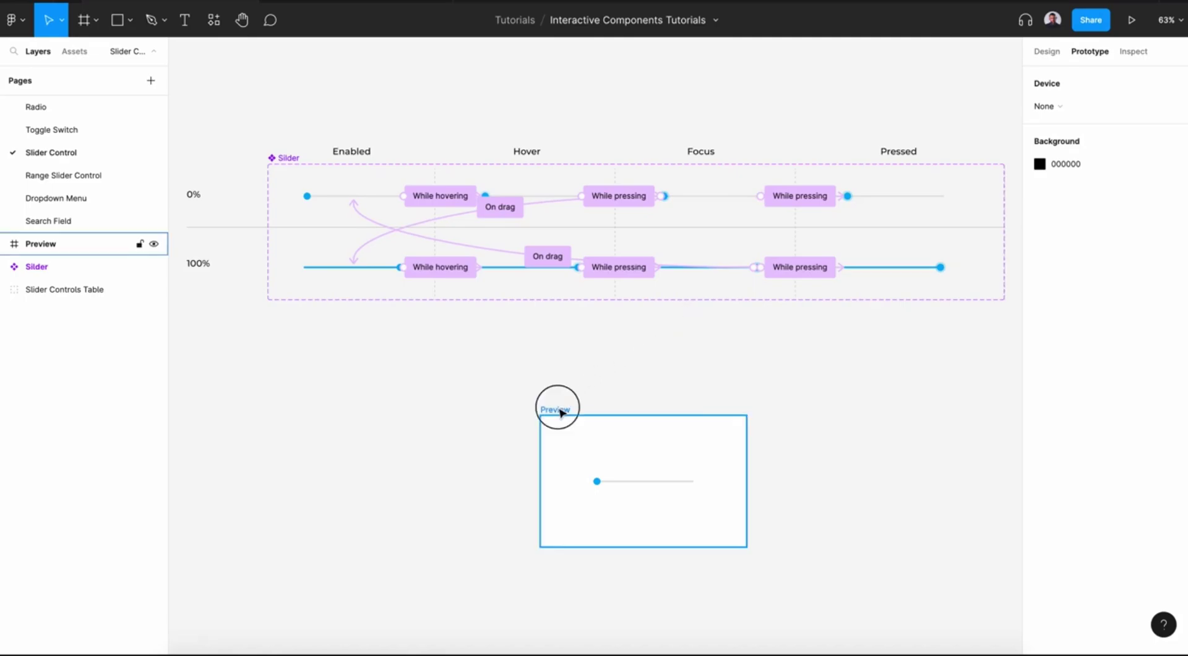
Play the Preview frame in the prototype viewer
click(365, 3)
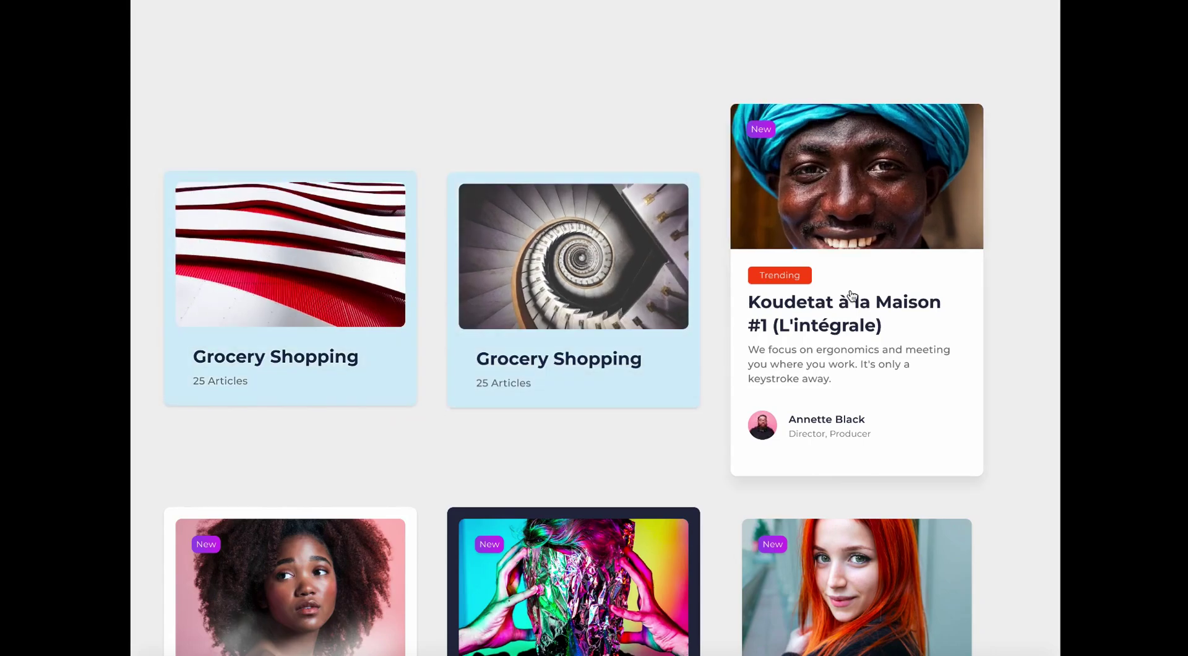
Scroll the Master UI Plus prototype down to the sneaker, watch and profile cards, checking their hover states
scroll(355, 252, down, 9)
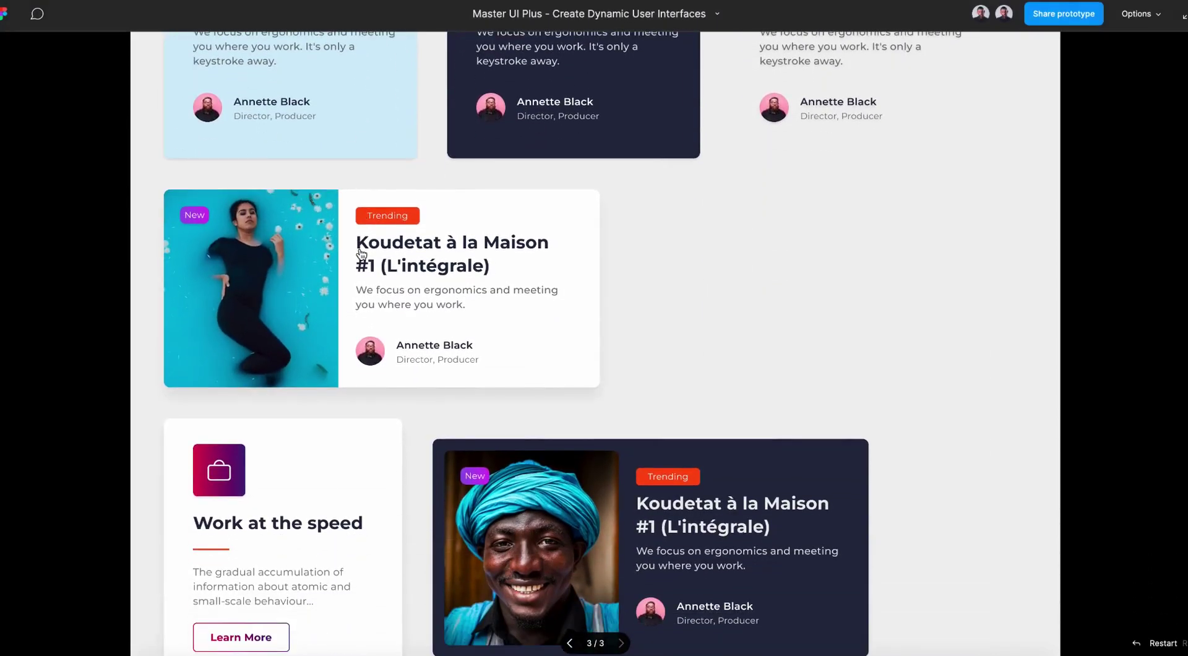
scroll(562, 305, down, 4)
mouse_move(624, 378)
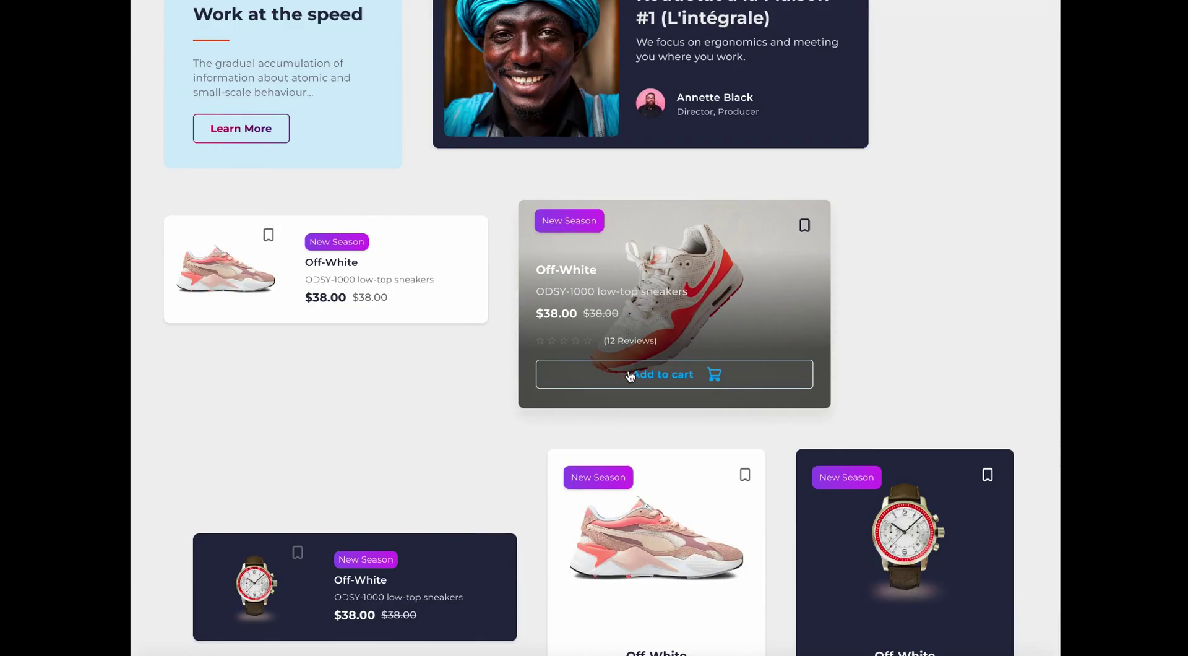
mouse_move(355, 323)
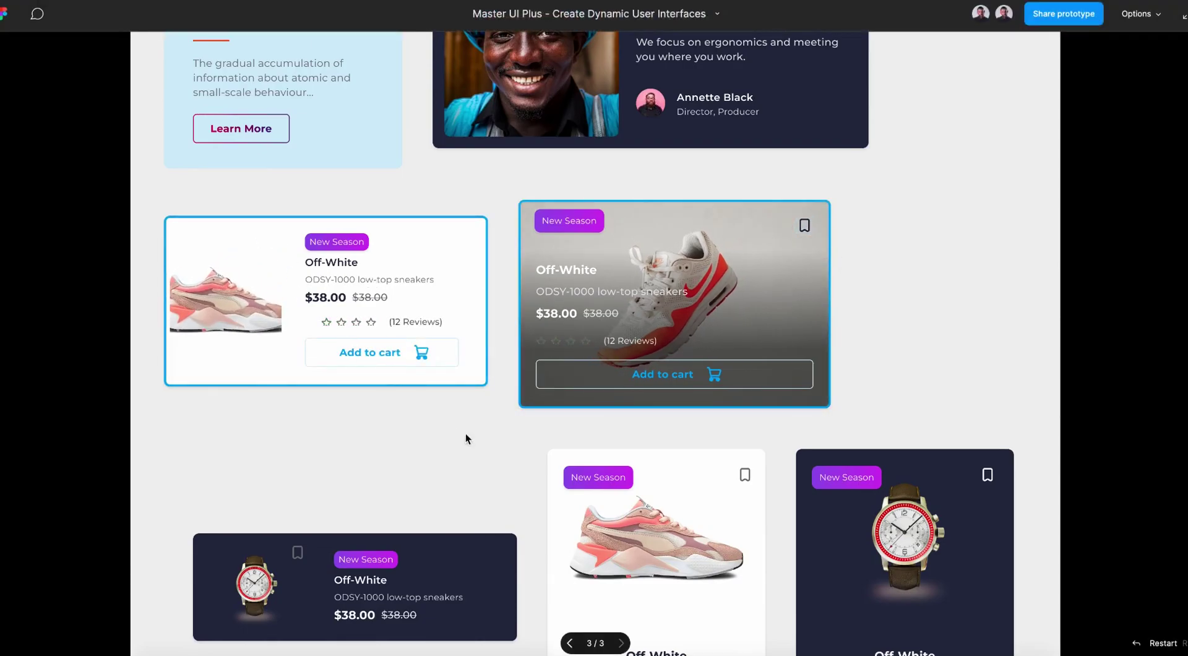
scroll(455, 402, down, 4)
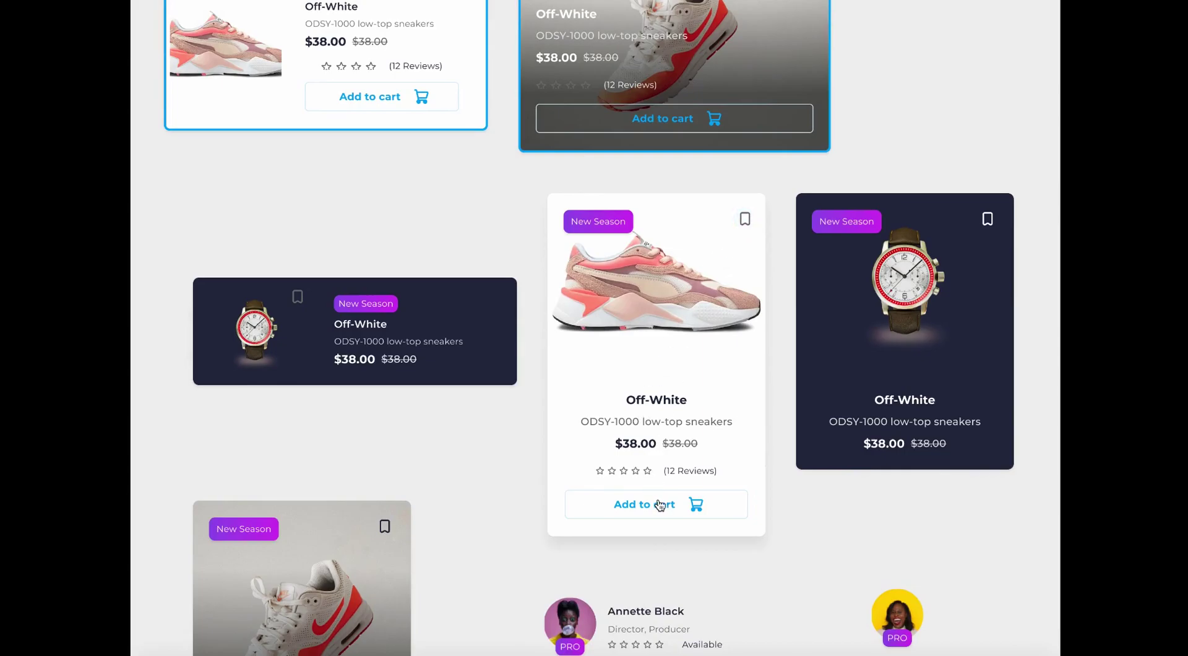
scroll(895, 375, down, 3)
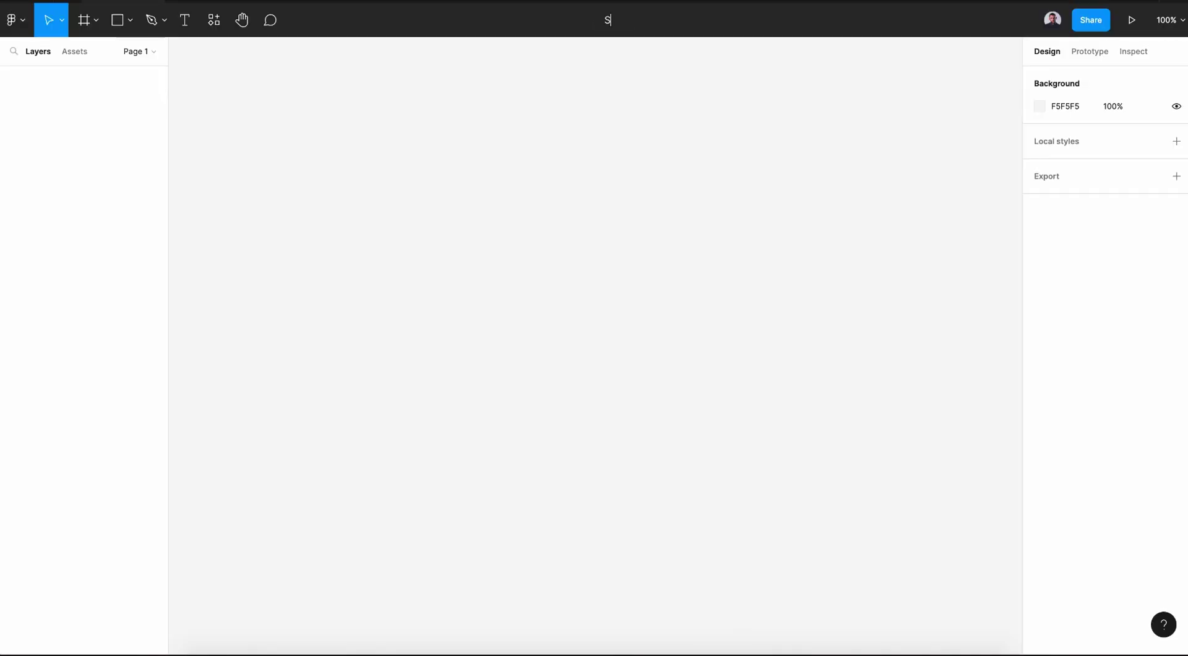
Name the file 'Slider Controle' and draw a rectangle bar for the slider track
text(Slider Controle)
key(Return)
click(98, 29)
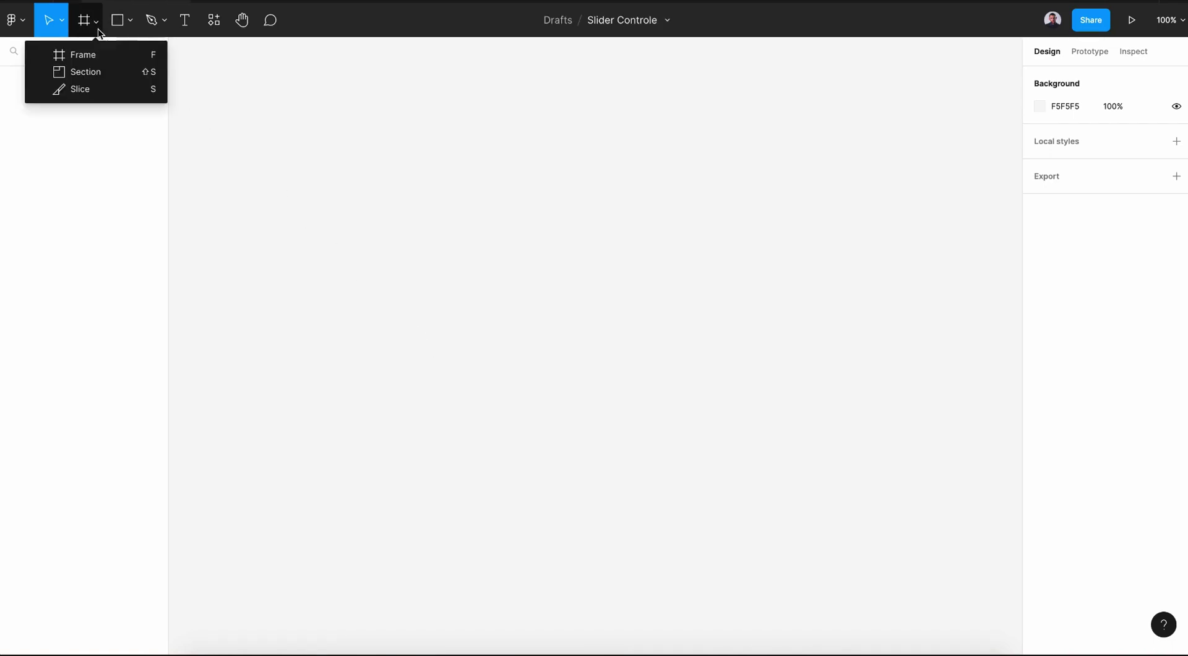
click(135, 25)
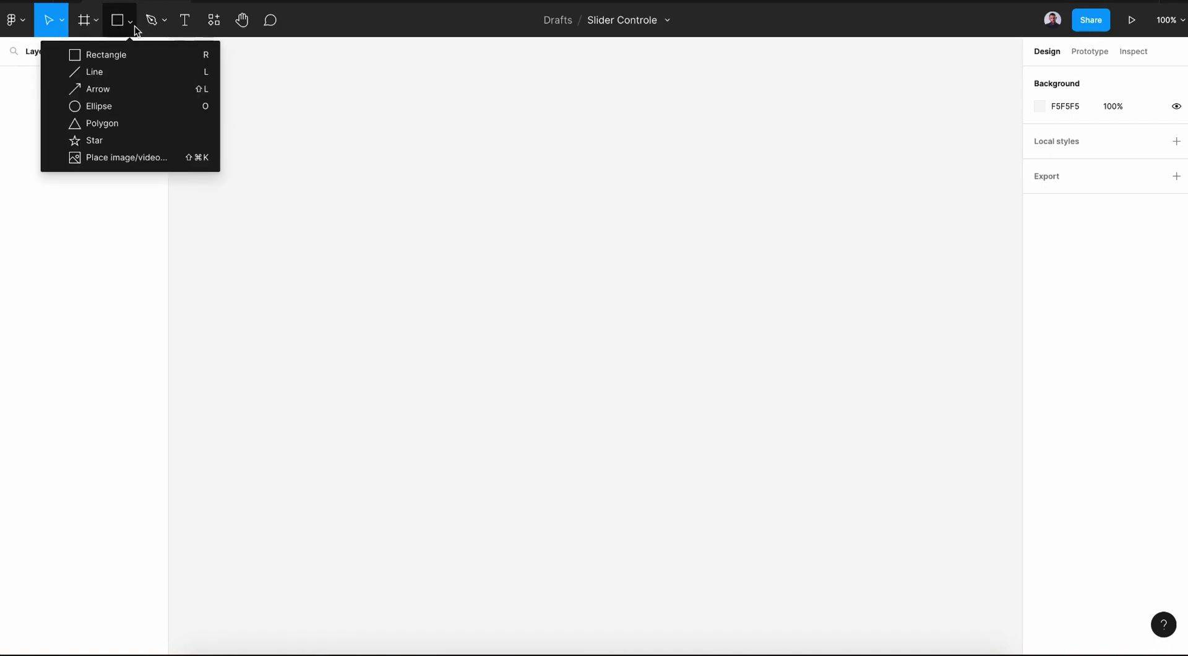
click(96, 58)
mouse_move(395, 207)
mouse_down()
mouse_move(613, 232)
mouse_move(588, 217)
mouse_move(611, 218)
mouse_move(599, 211)
mouse_up()
Set the track rectangle's width to 300 and its corner radius to 25
click(1058, 139)
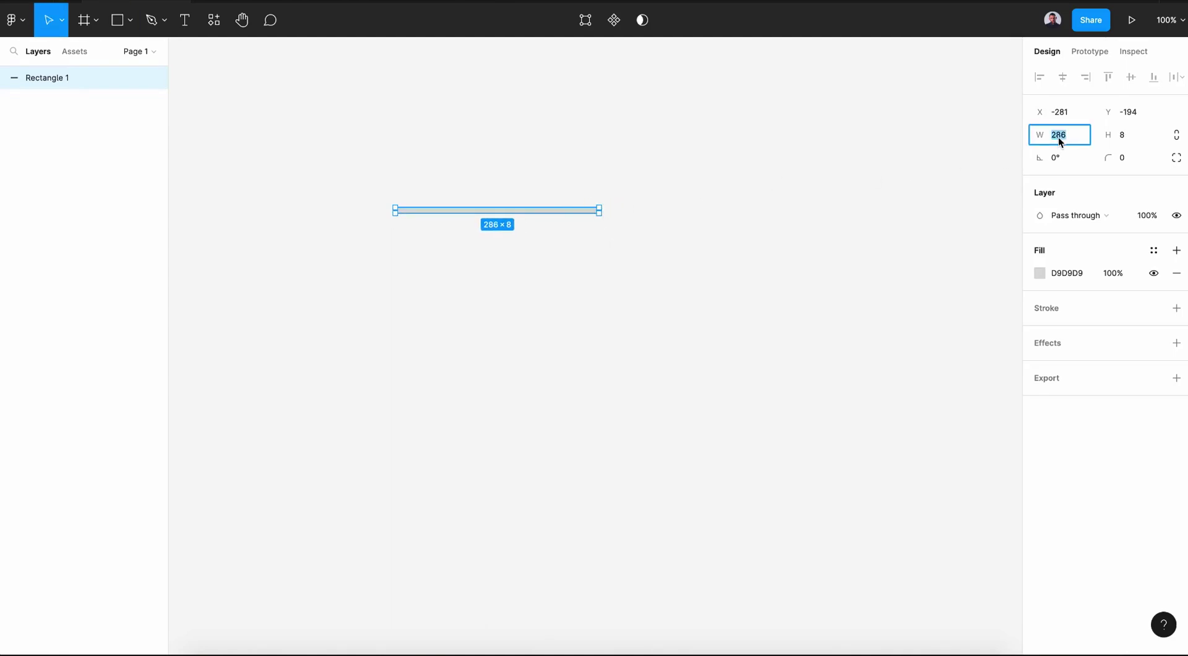
text(300)
key(Return)
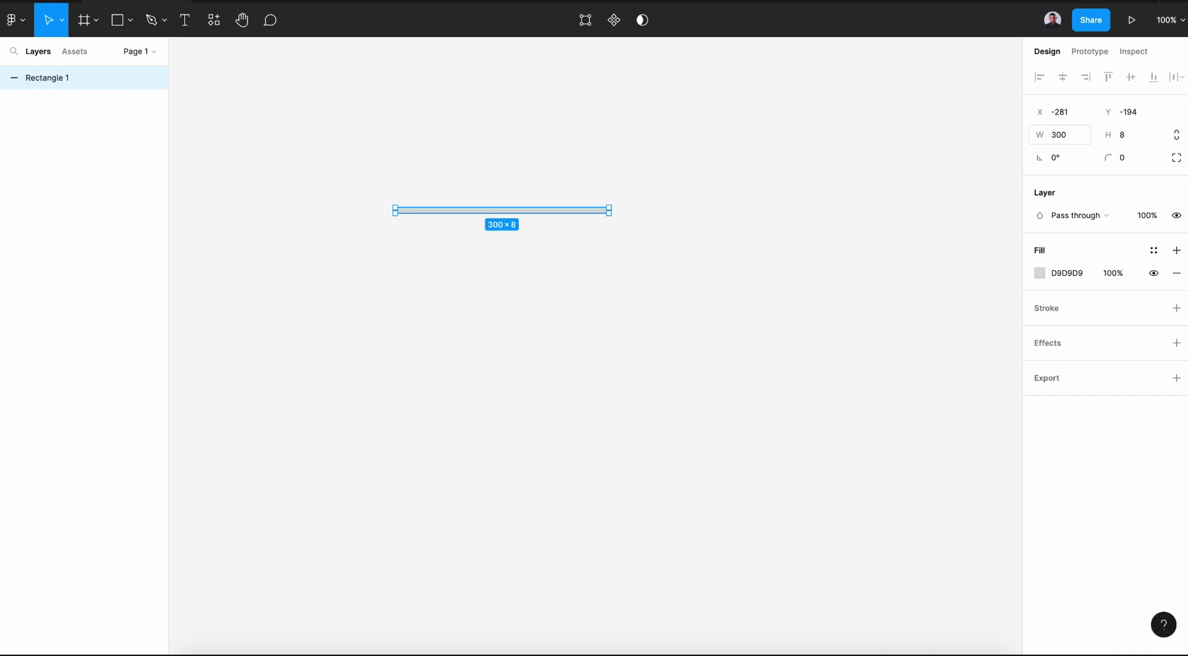
click(633, 268)
scroll(480, 251, up, 3)
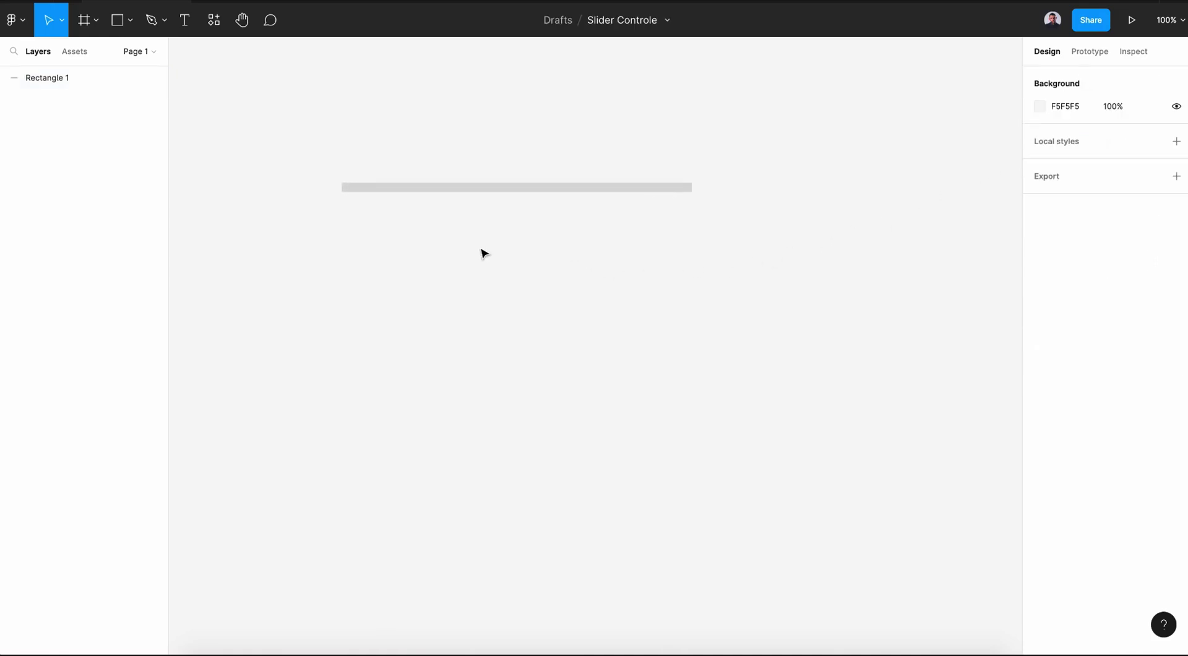
click(521, 188)
click(1122, 159)
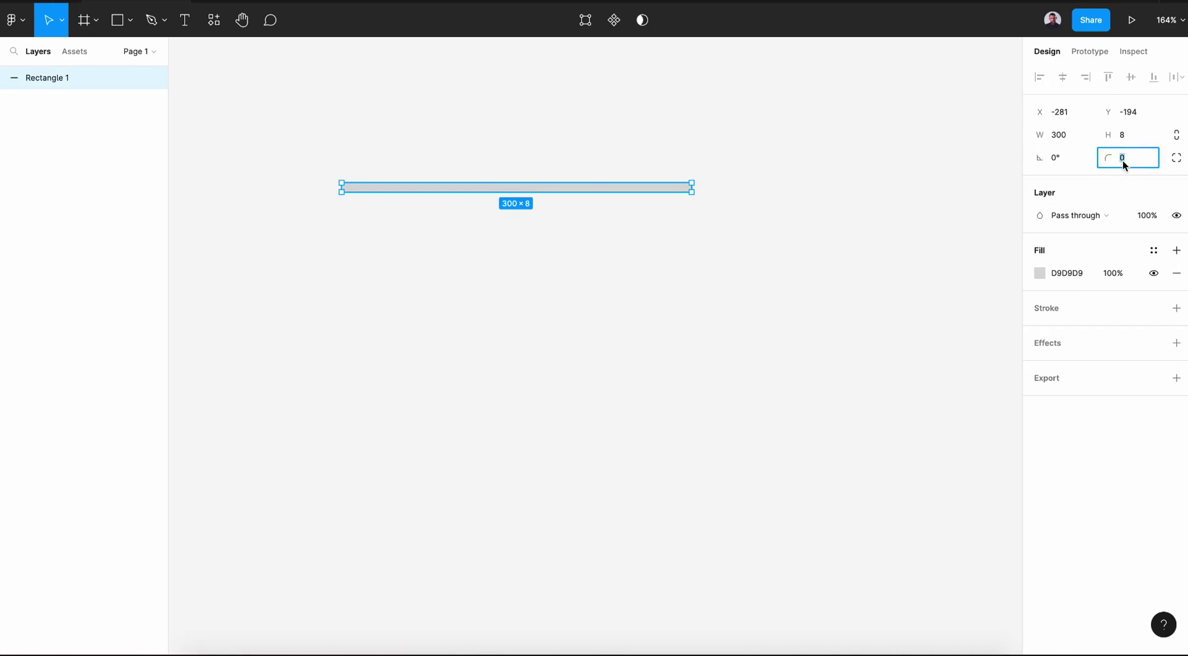
text(25)
key(Return)
click(855, 264)
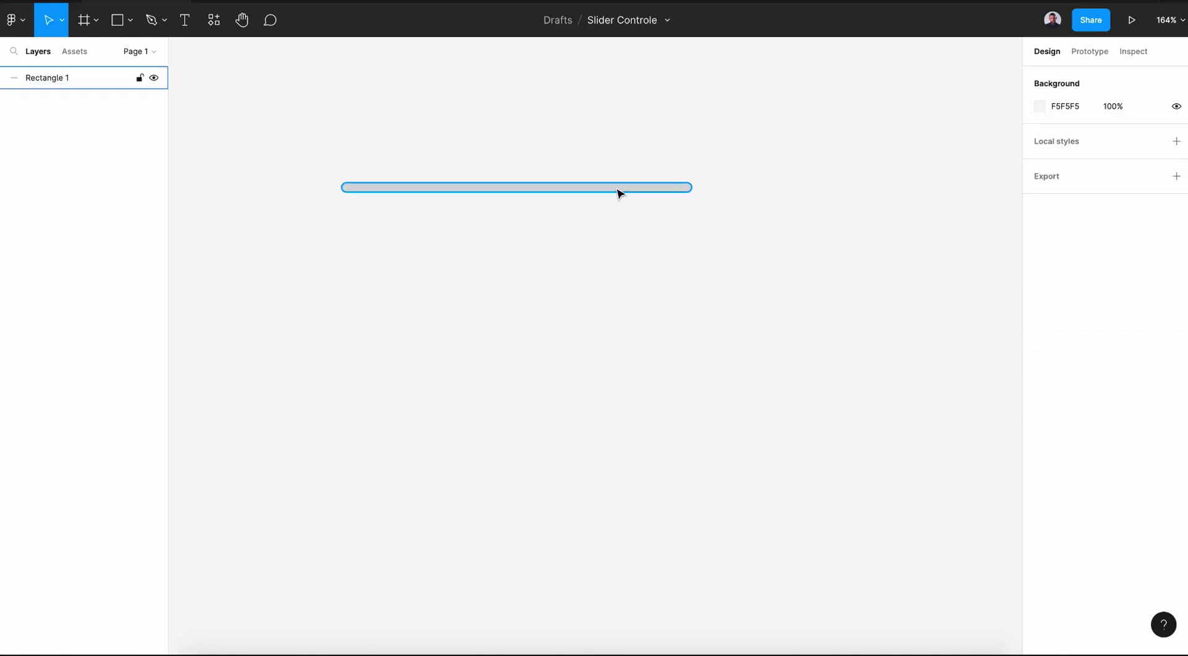
Lighten the track rectangle's fill to EAEAEA
click(619, 191)
click(1040, 275)
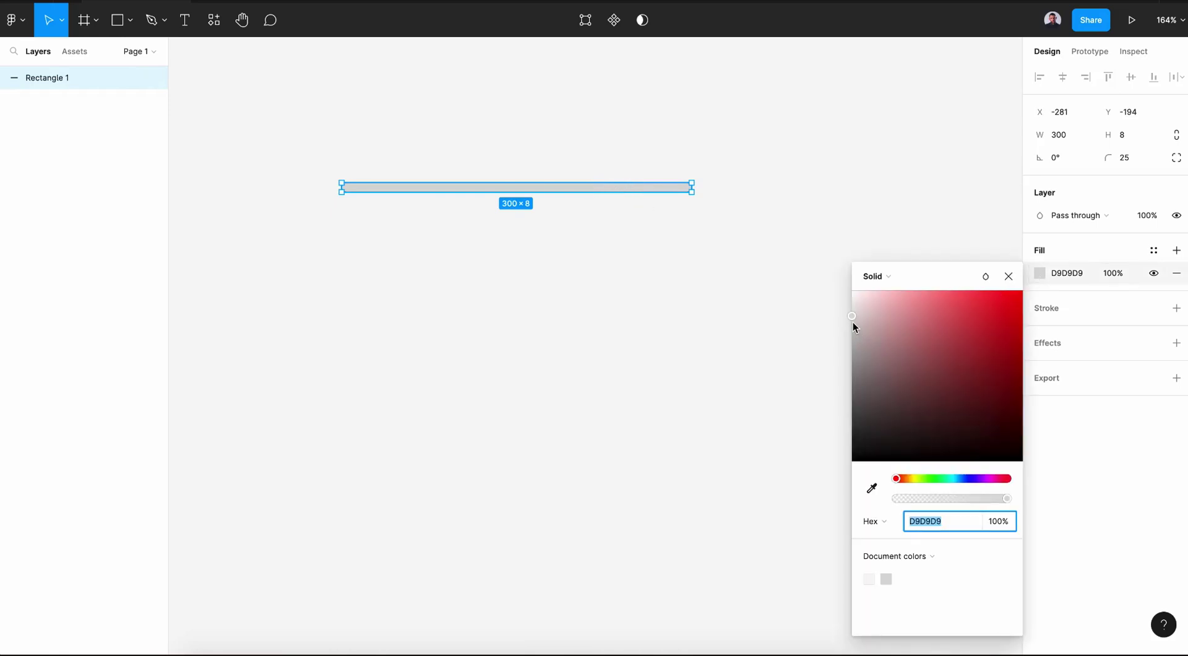
drag(852, 317, 851, 312)
click(1008, 276)
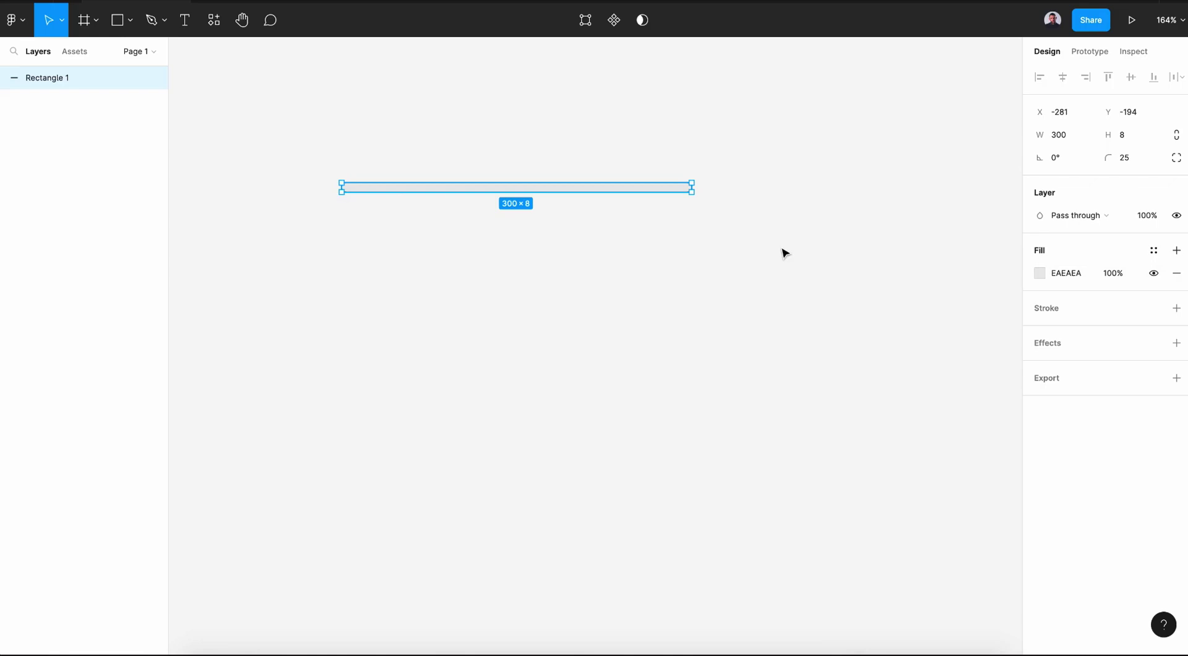
Duplicate the track, fill the copy 1BA5F2 and shrink it to 10×8 at the left end
key(ctrl+d)
click(1038, 273)
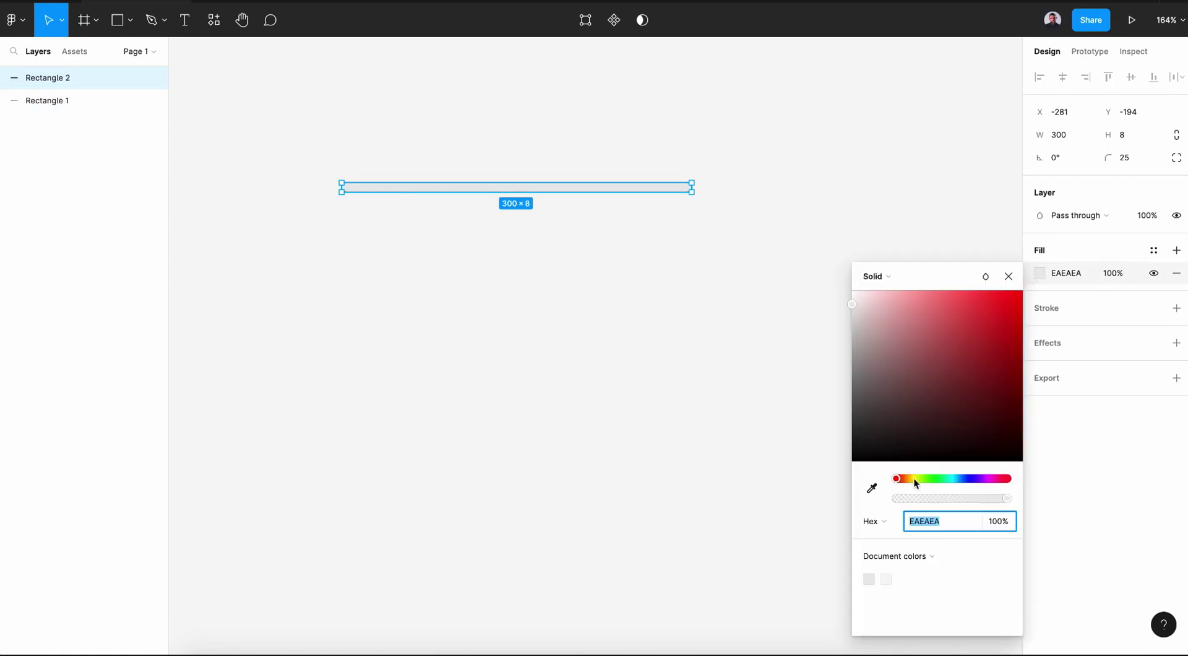
drag(915, 483, 957, 480)
key(Escape)
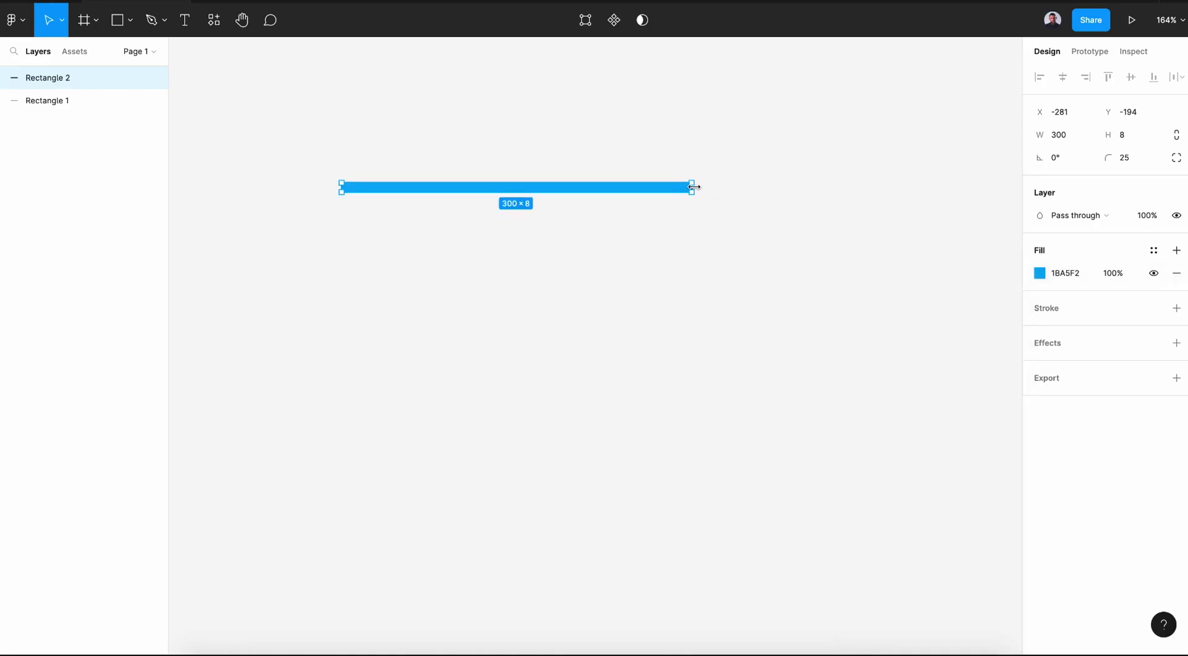
drag(694, 187, 354, 187)
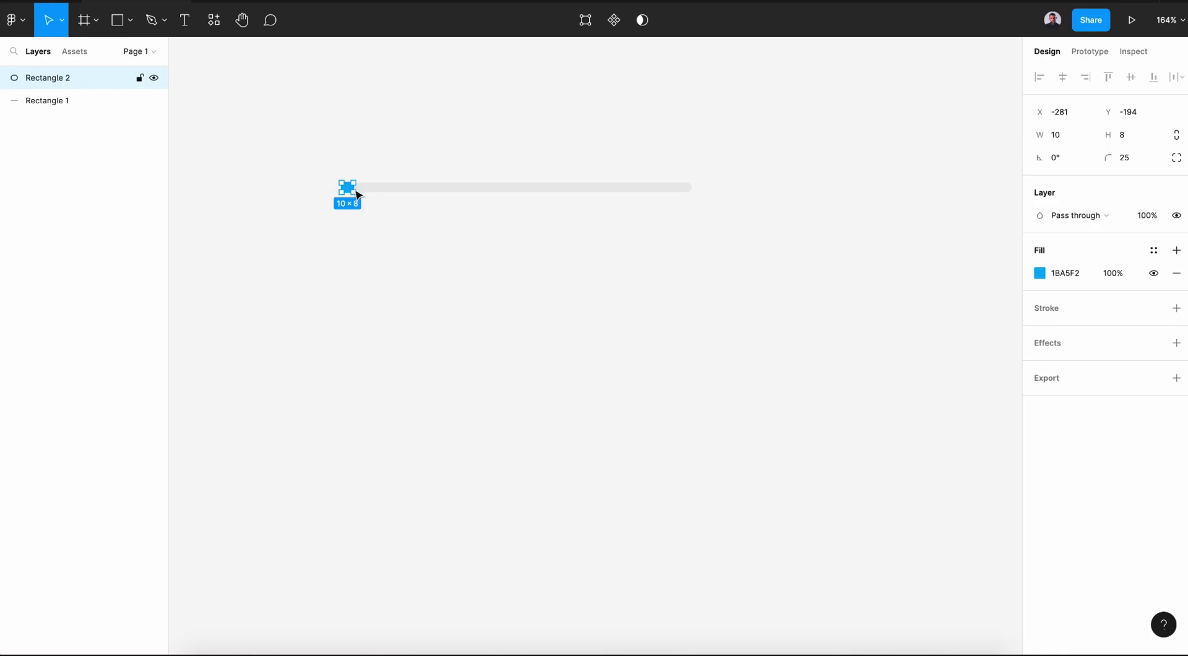
click(362, 202)
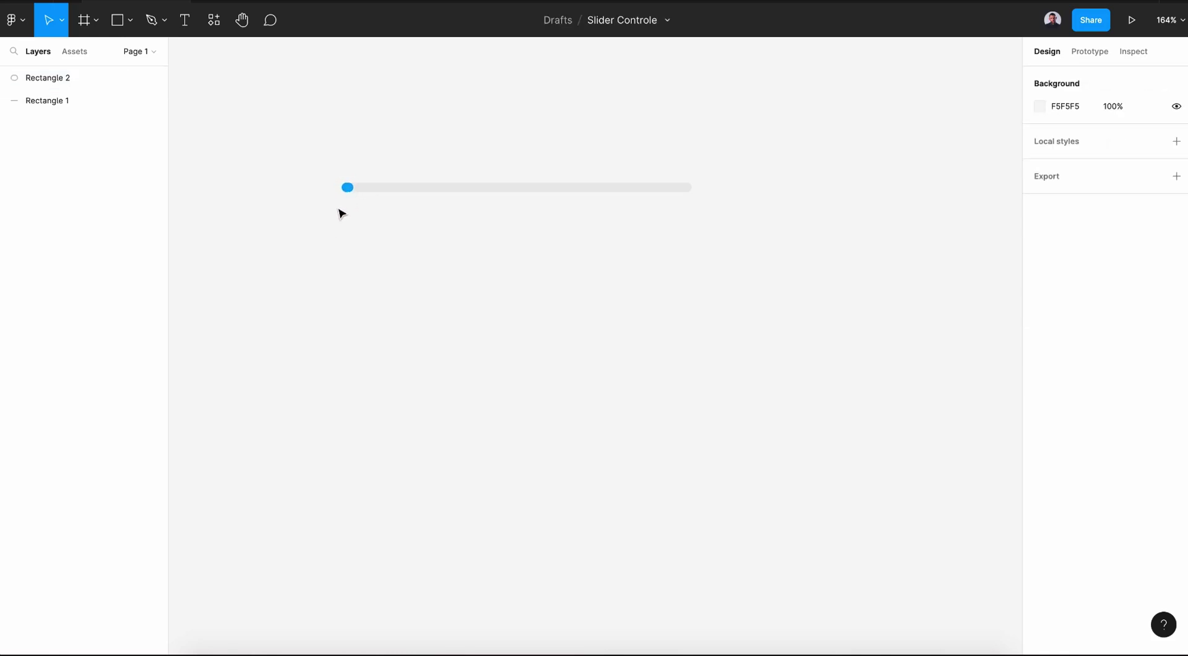
Draw a 24×24 circle and place it over the start of the track
click(130, 21)
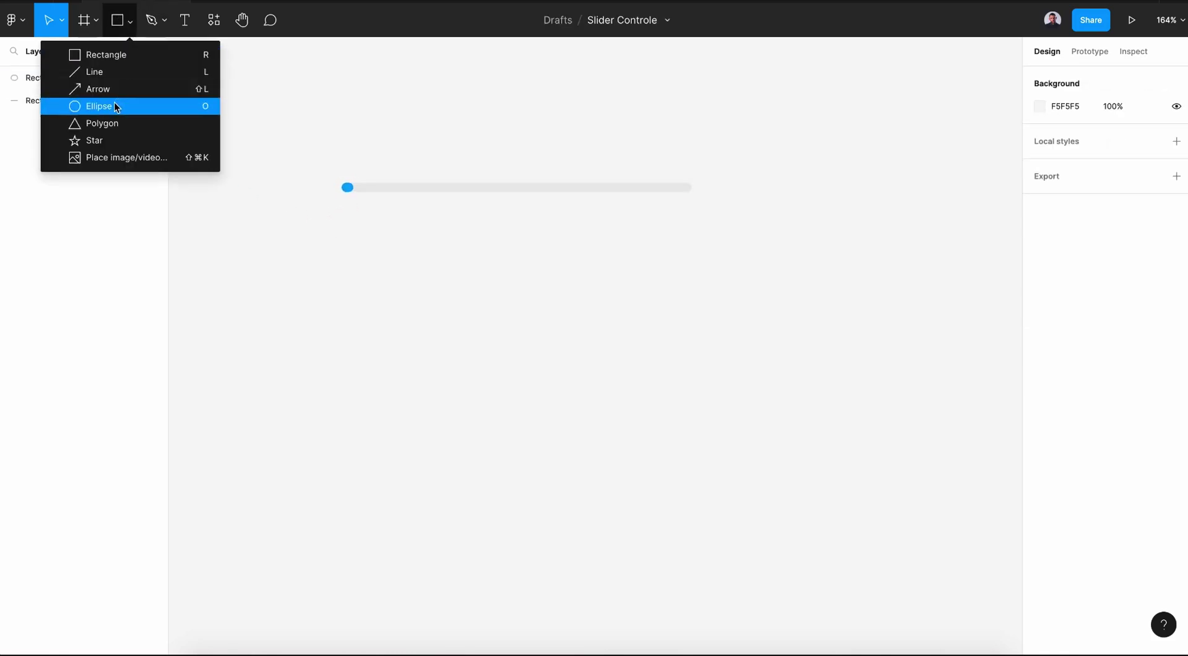
click(99, 107)
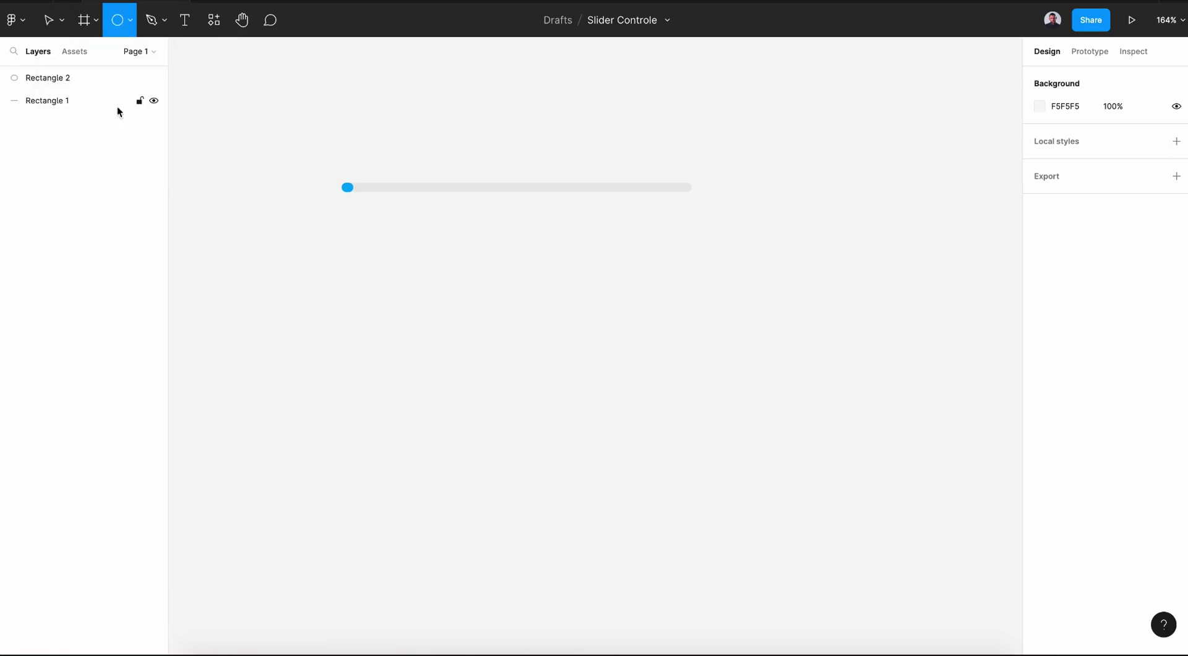
drag(338, 177, 366, 202)
key(shift)
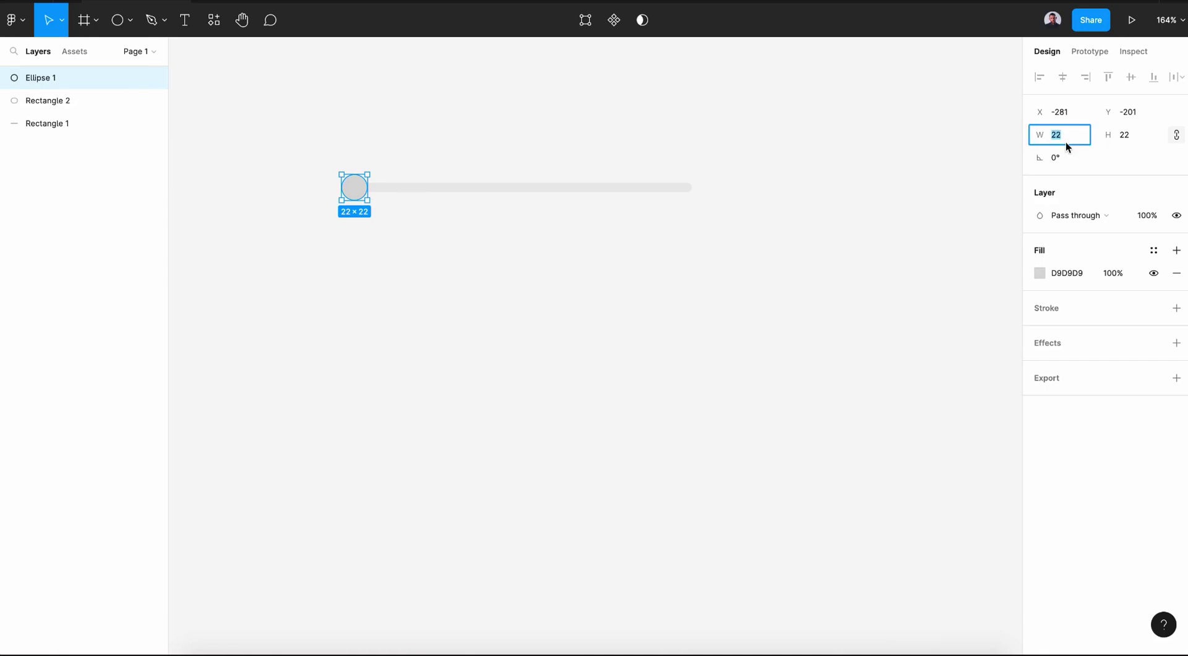
text(24)
key(Return)
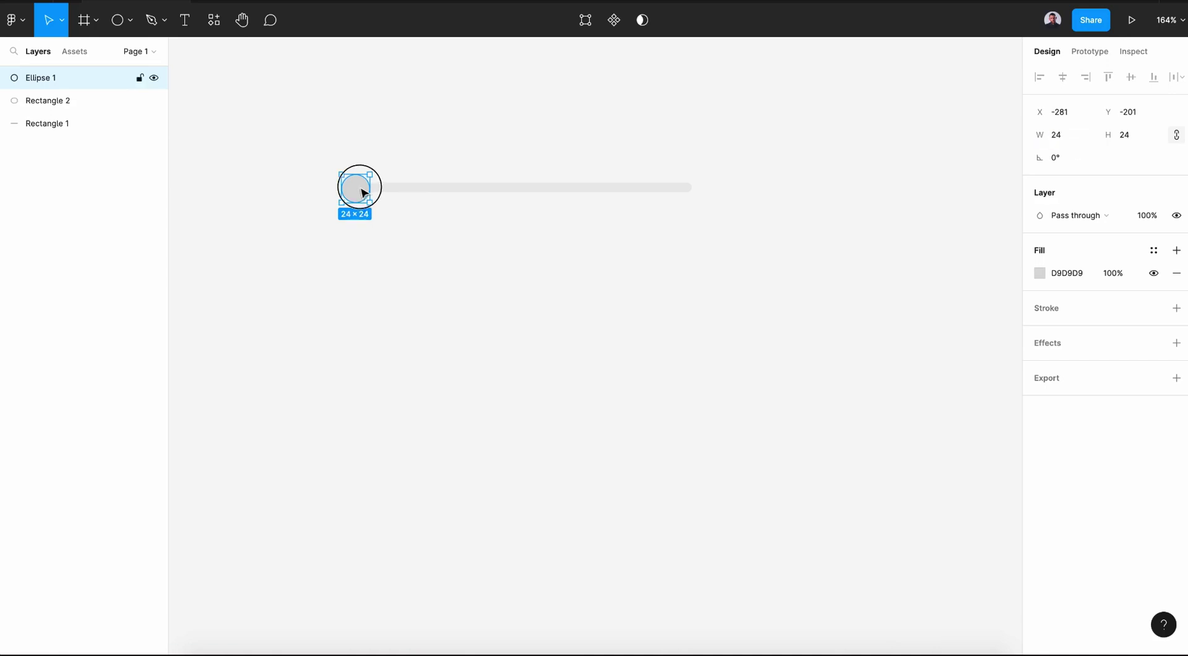
drag(359, 190, 360, 193)
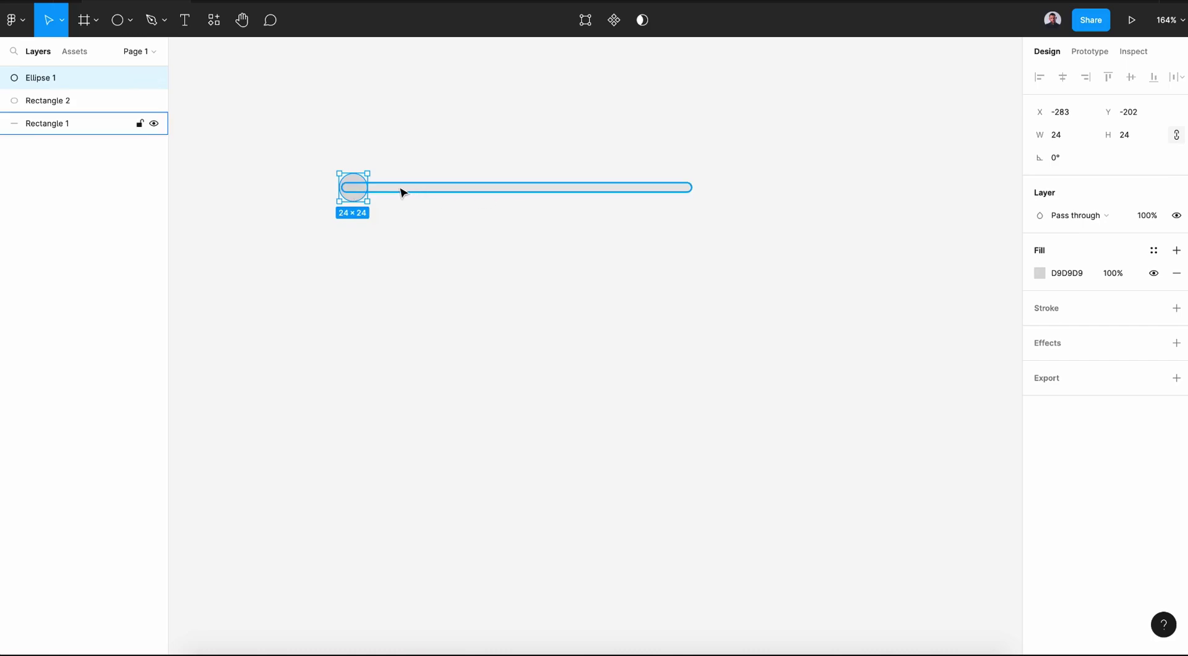
Set the circle's fill opacity to 50% and nudge it left to centre on the knob
click(1107, 273)
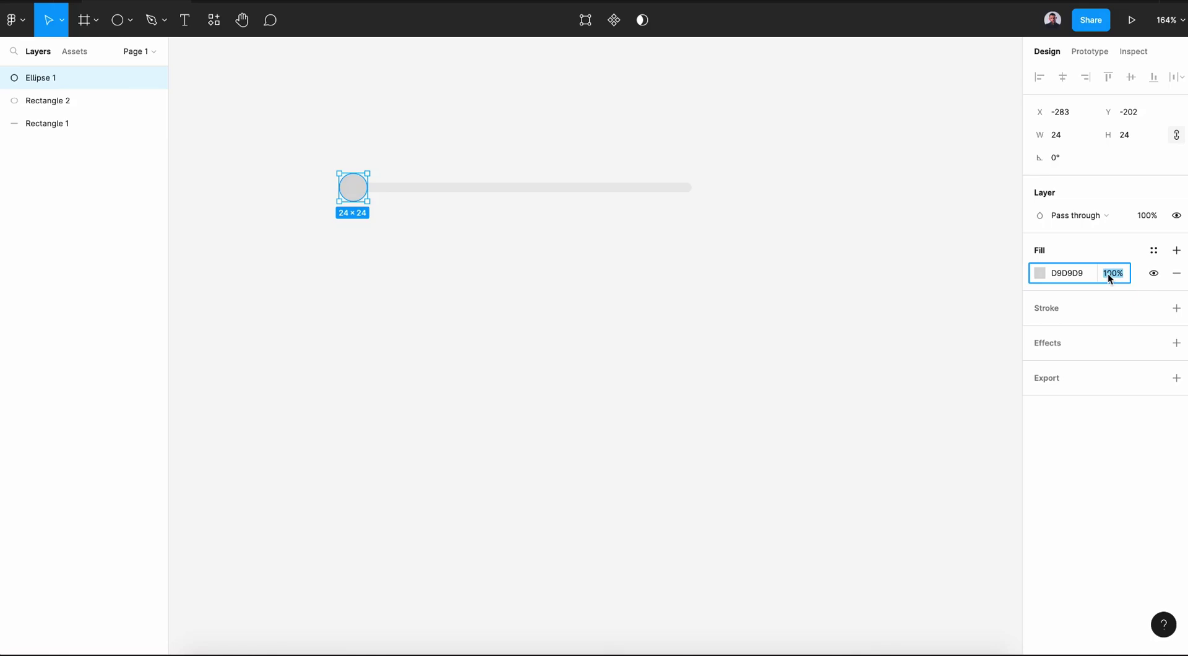
text(50)
key(Return)
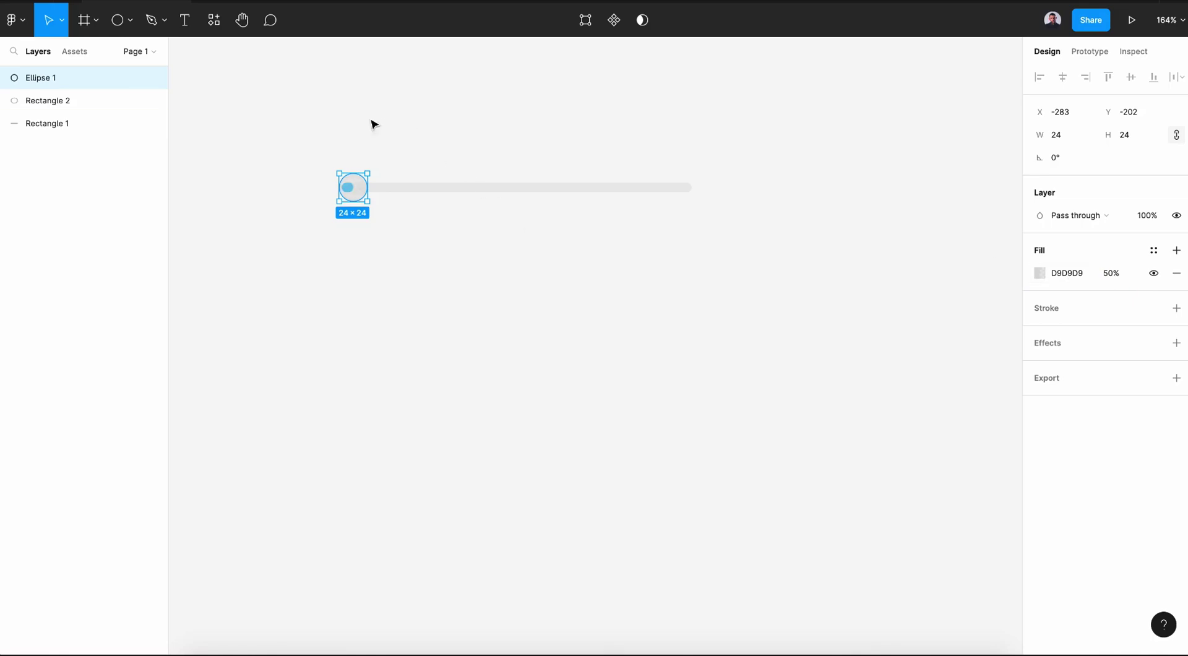
key(Left)
key(Left)
key(Left)
key(Left)
key(Left)
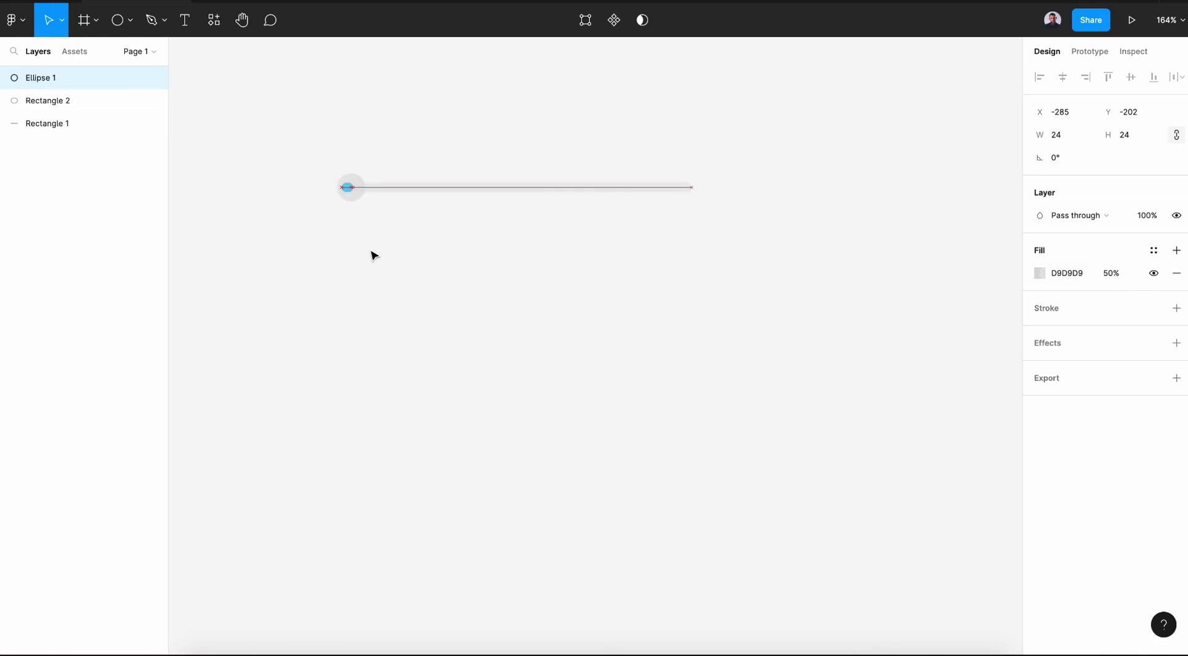
click(352, 223)
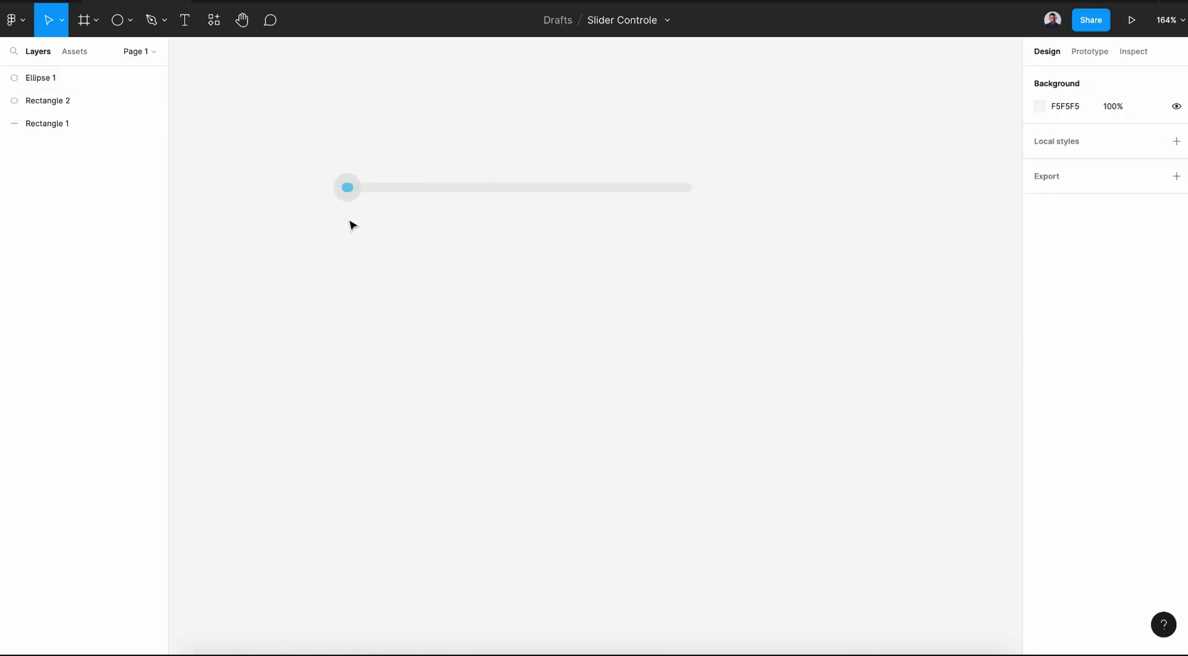
scroll(332, 213, up, 5)
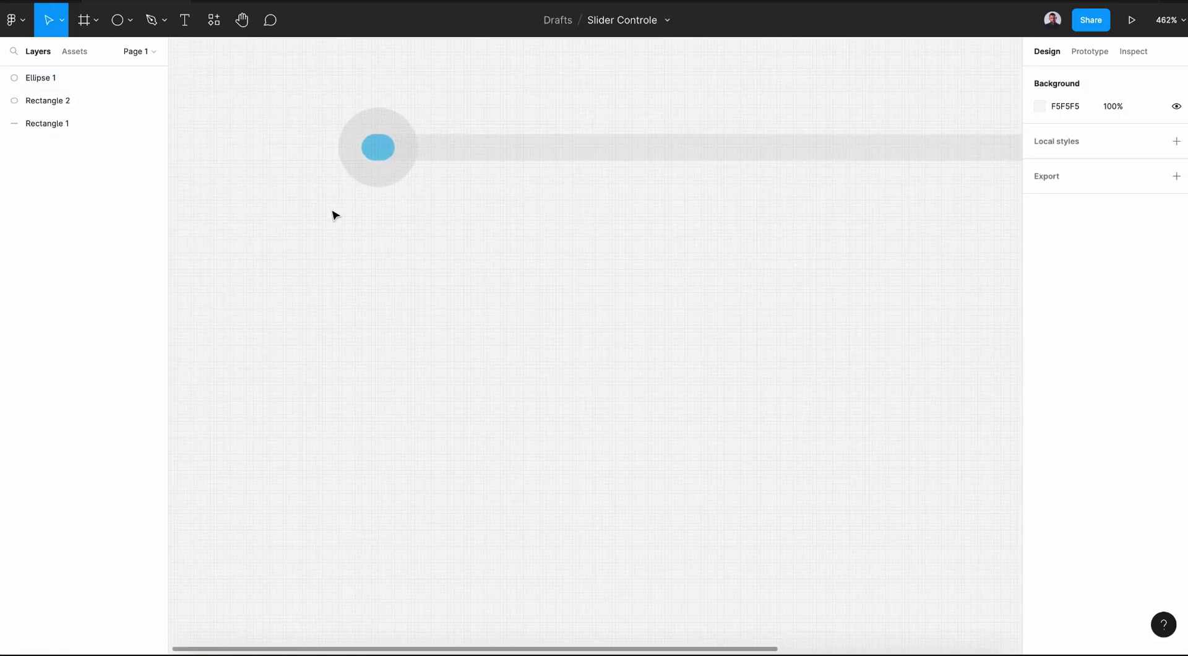
Draw a 16×16 inner circle inside the knob and fill it with 1BA5F2
click(120, 27)
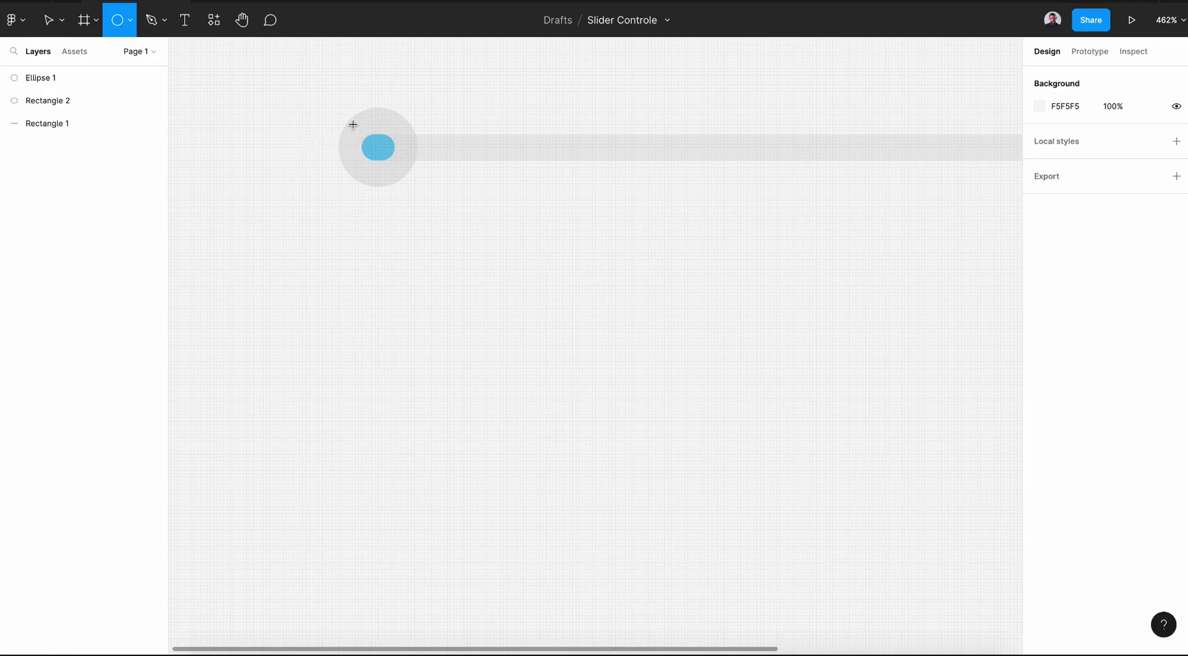
mouse_move(353, 125)
mouse_down()
mouse_move(406, 177)
mouse_move(379, 154)
mouse_up()
click(1037, 276)
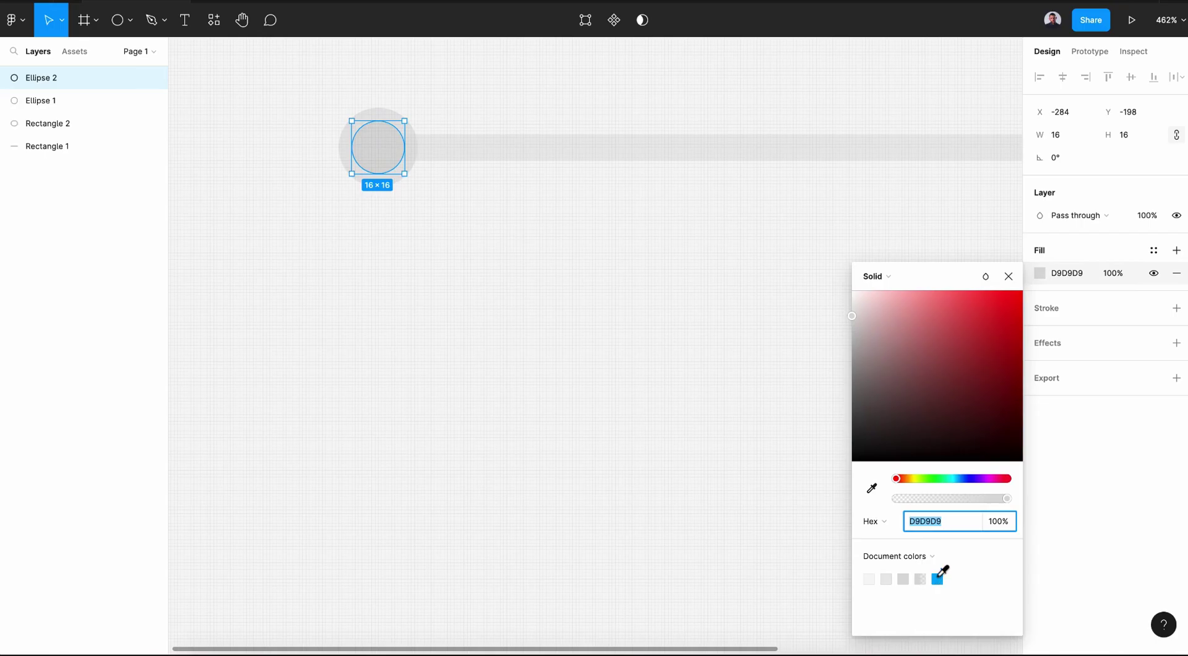
click(938, 578)
click(1010, 277)
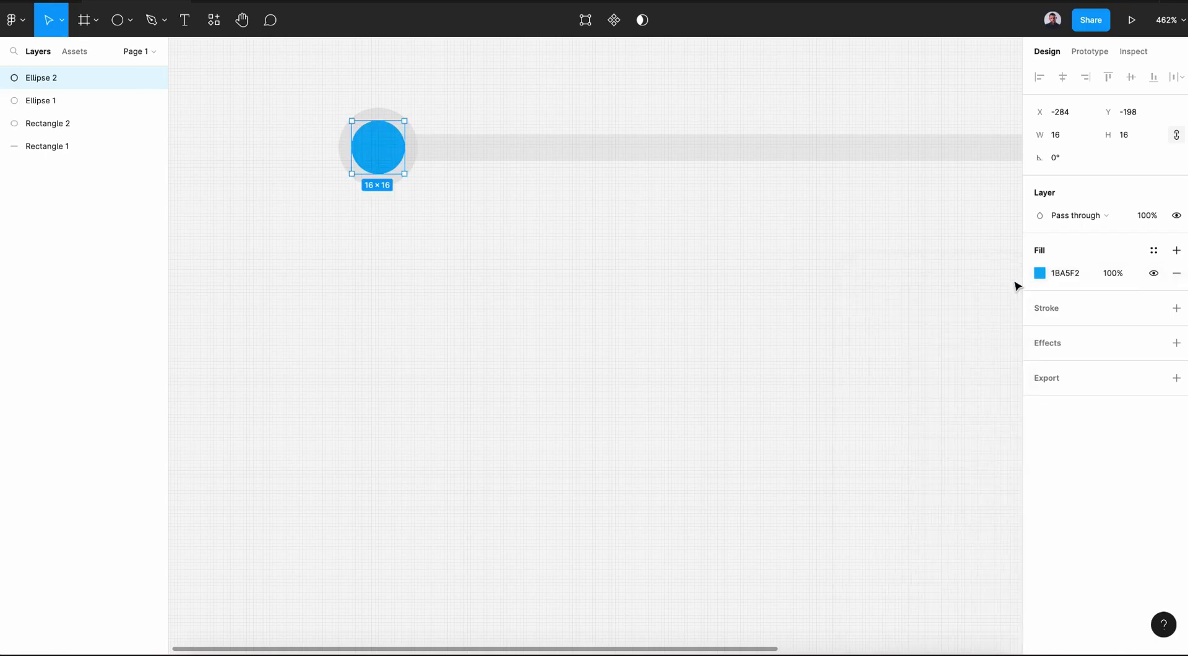
Recolour the outer knob circle to 1BA5F2 at 30% fill opacity
key(Tab)
click(1041, 273)
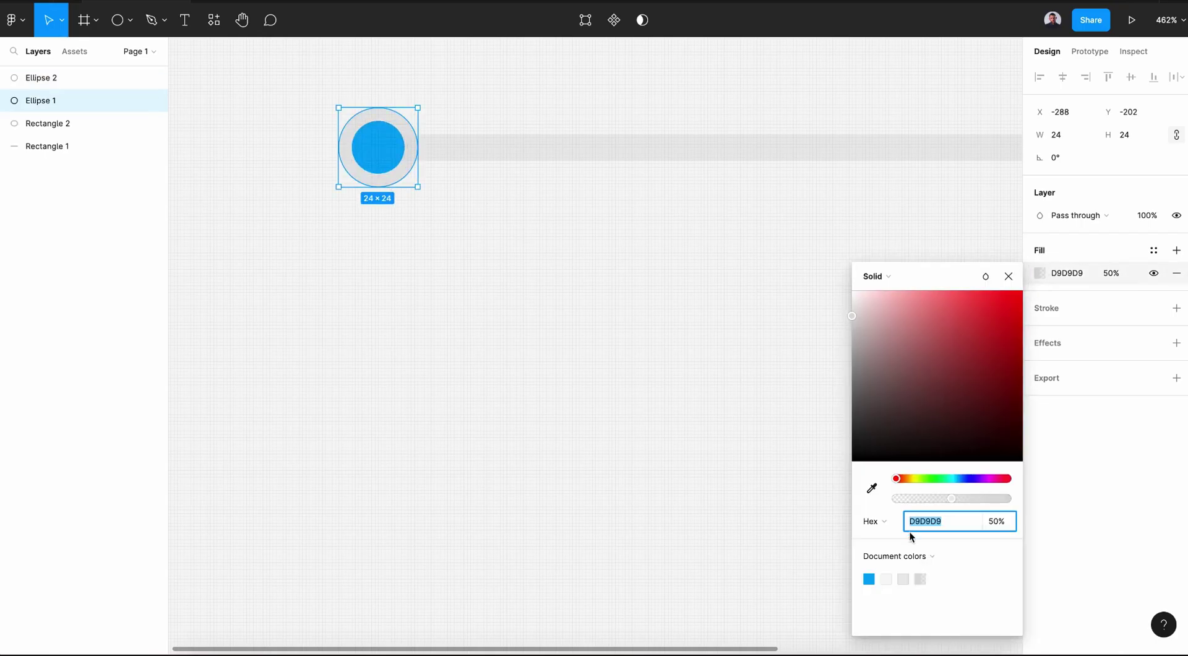
click(868, 578)
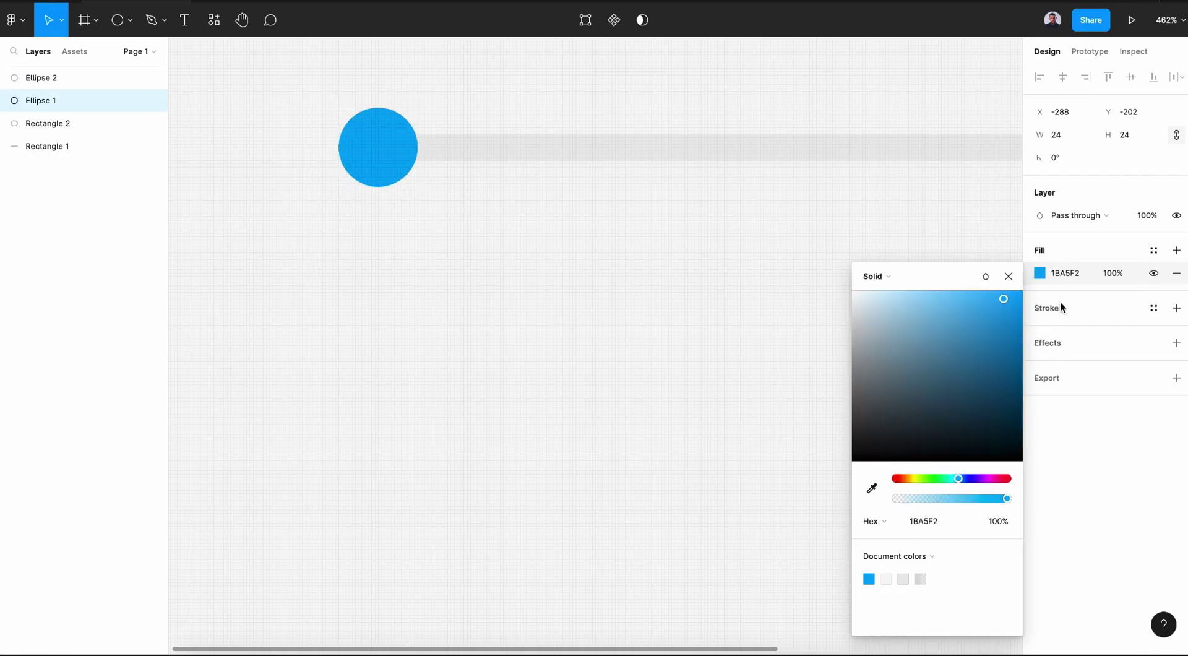
click(1106, 275)
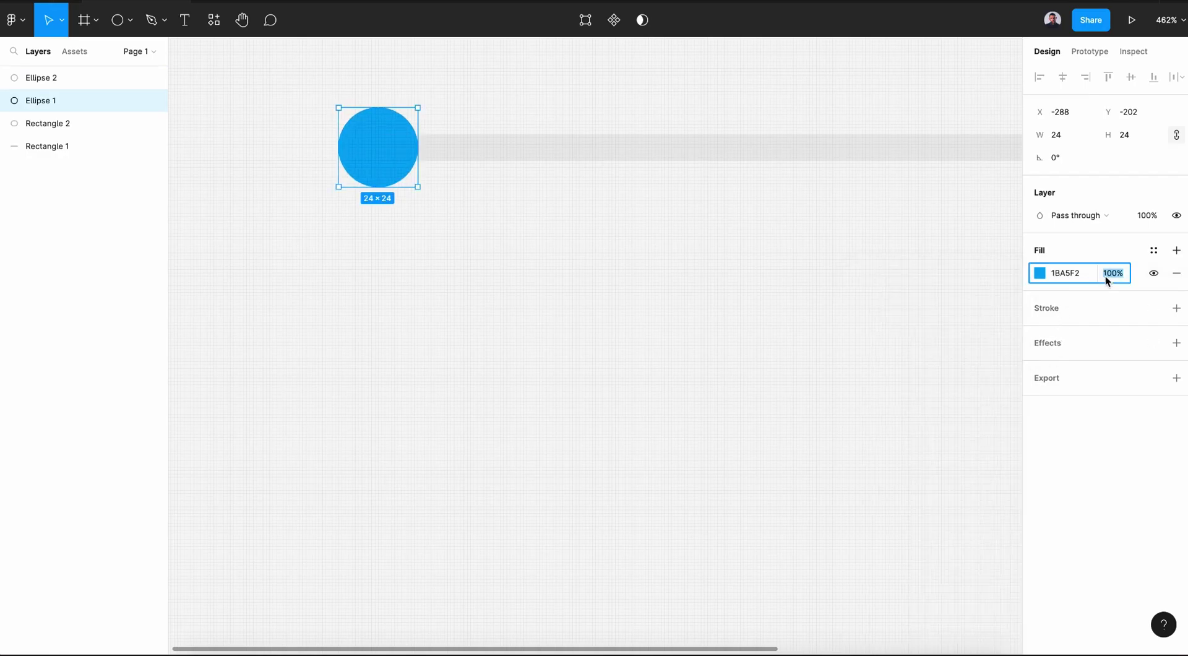
text(30)
key(Return)
click(739, 313)
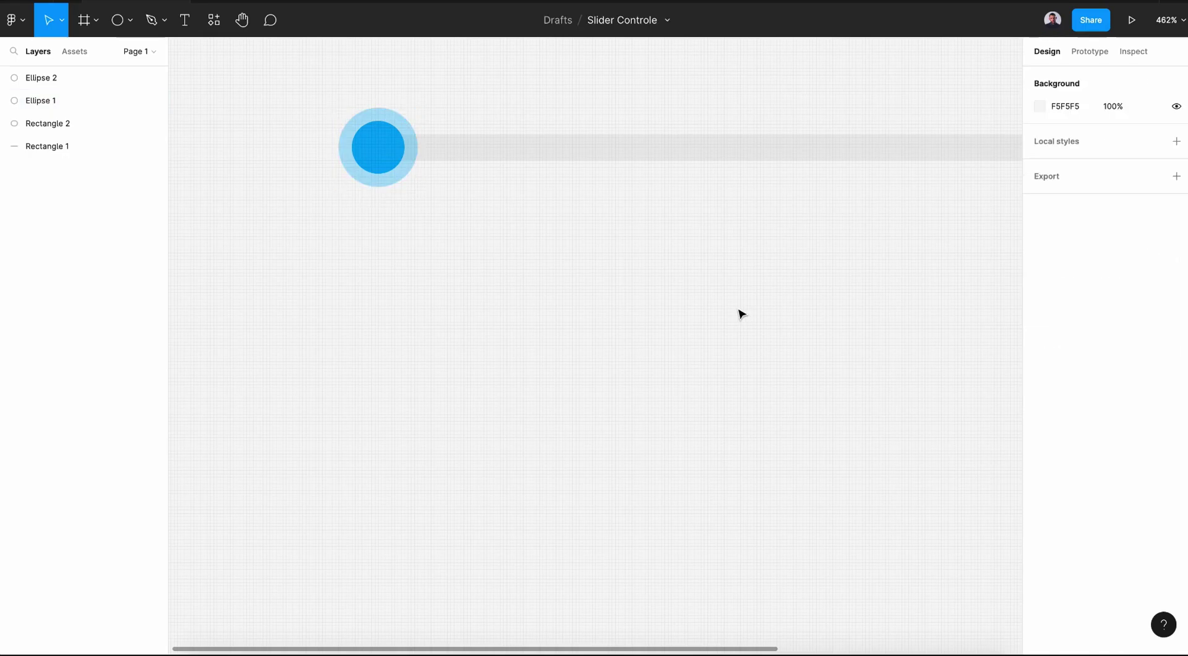
scroll(740, 314, down, 5)
scroll(740, 314, down, 1)
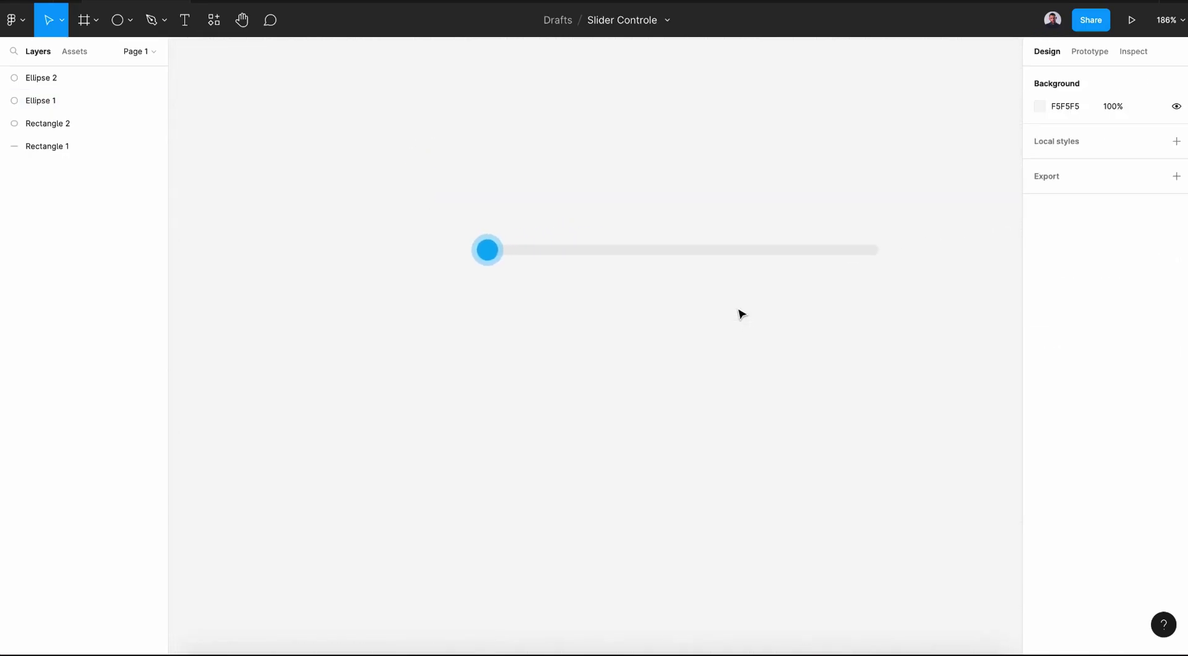
scroll(741, 314, down, 5)
Turn the four slider layers into a component and add a second variant
drag(424, 173, 750, 289)
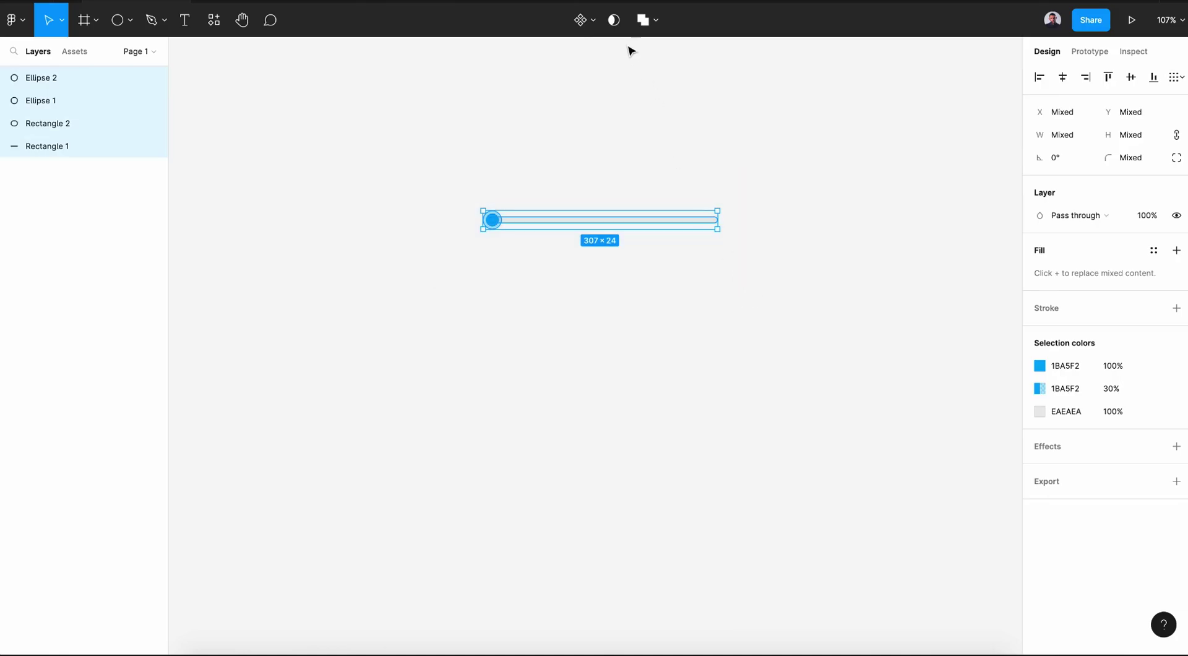
click(589, 19)
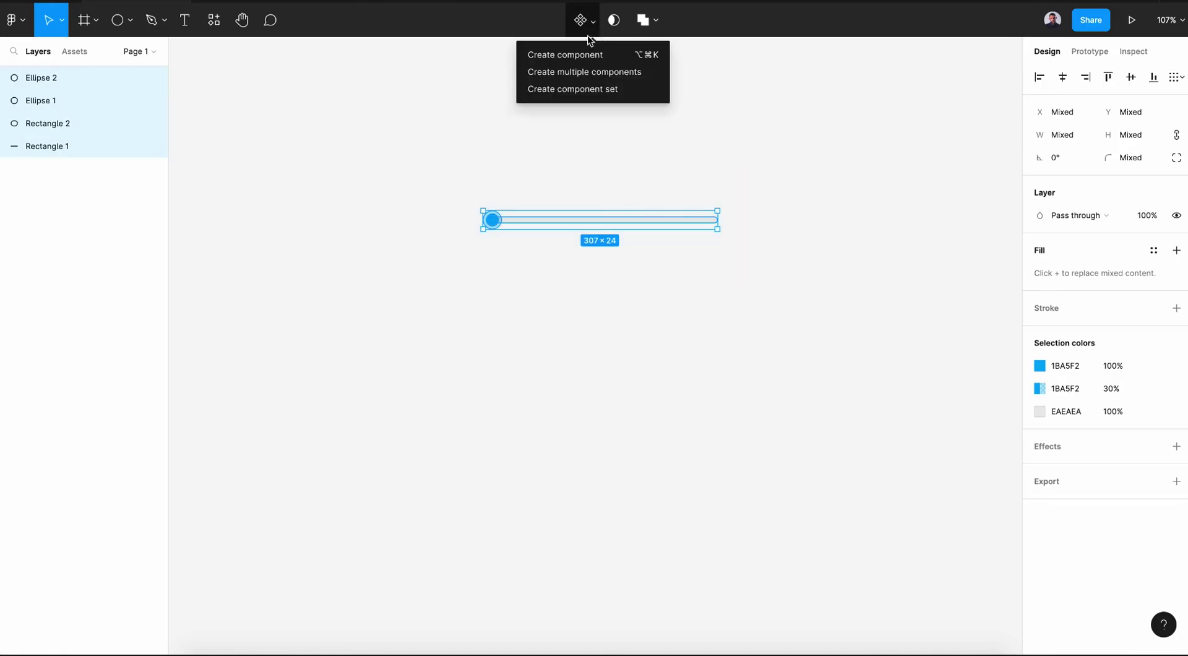
click(554, 53)
click(581, 28)
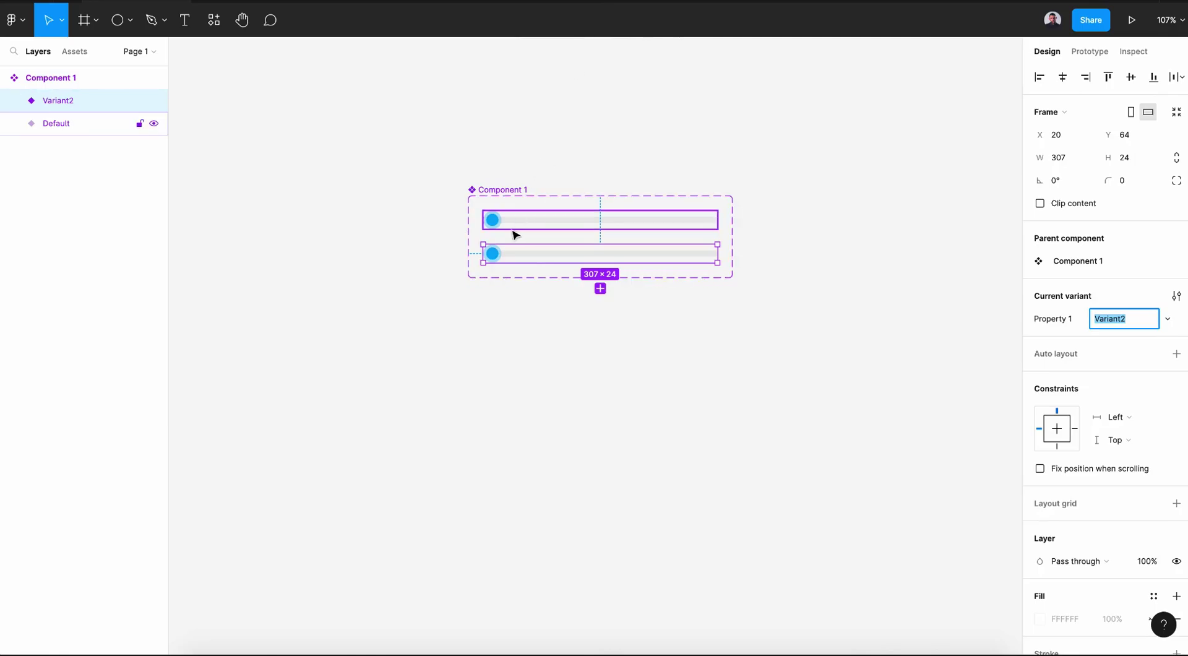
In Variant2, move the knob to the track's right end and stretch the blue bar to 300 wide
scroll(486, 245, up, 5)
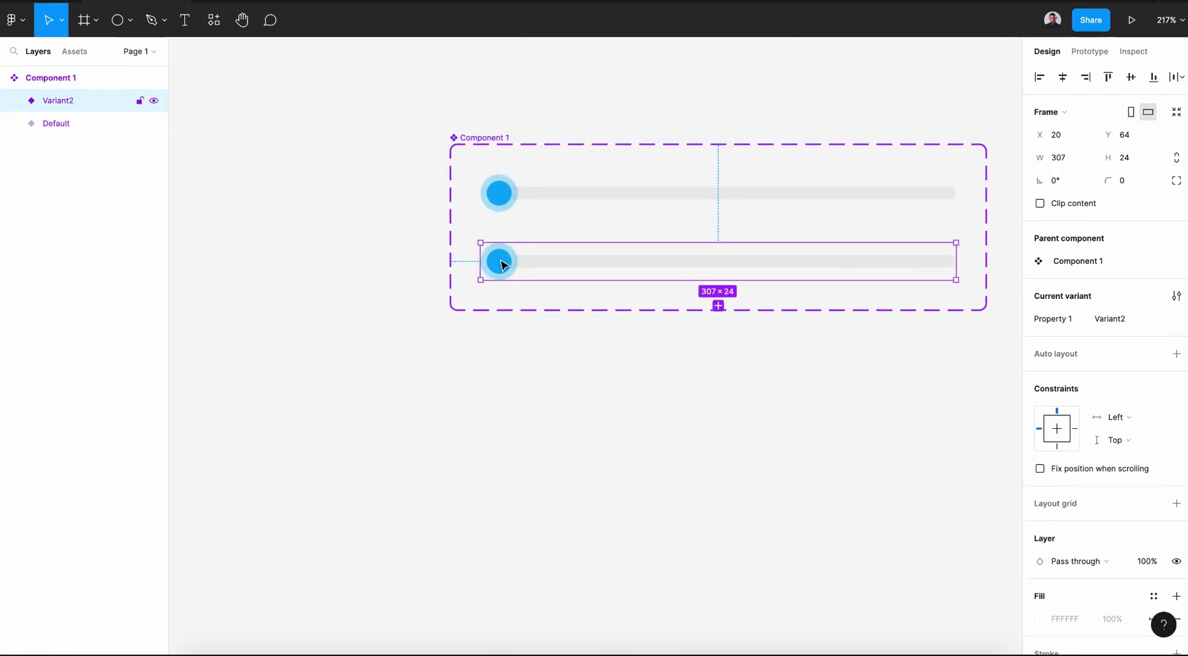
click(501, 265)
shift+click(102, 144)
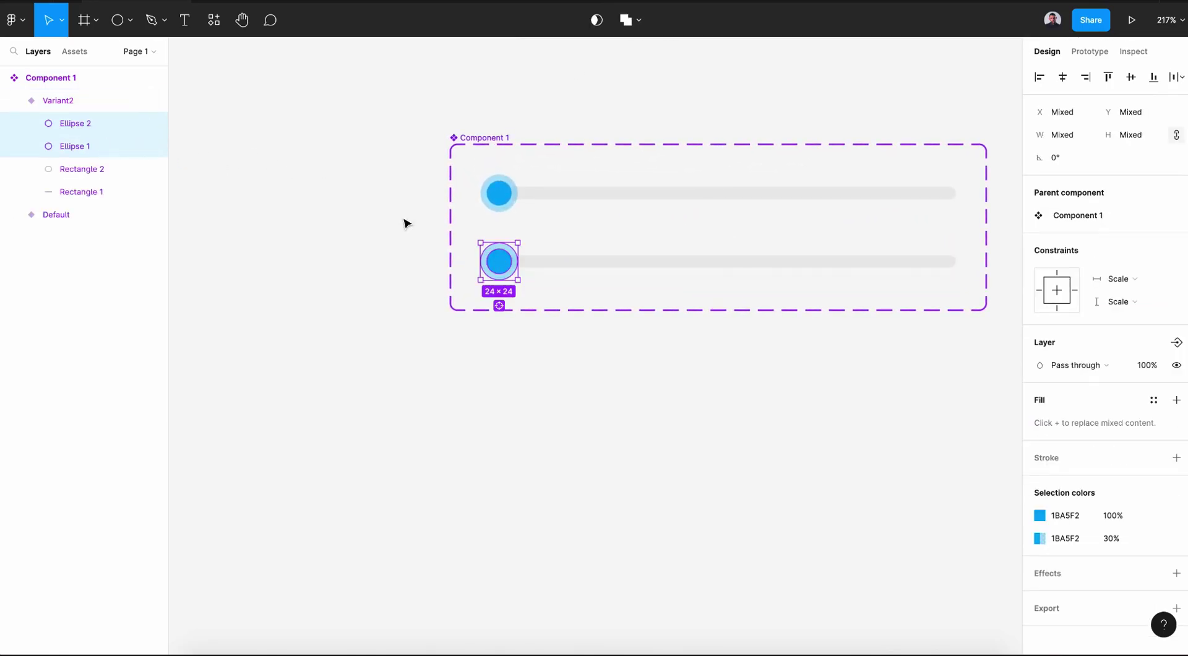
drag(541, 294, 529, 326)
key(shift+Right)
key(shift+Right)
key(shift+Right)
key(shift+Right)
key(shift+Right)
key(shift+Right)
key(shift+Right)
key(shift+Right)
key(shift+Right)
key(shift+Right)
key(shift+Right)
key(shift+Right)
key(shift+Right)
key(shift+Right)
key(shift+Right)
key(shift+Right)
key(shift+Right)
key(shift+Right)
key(shift+Right)
key(shift+Right)
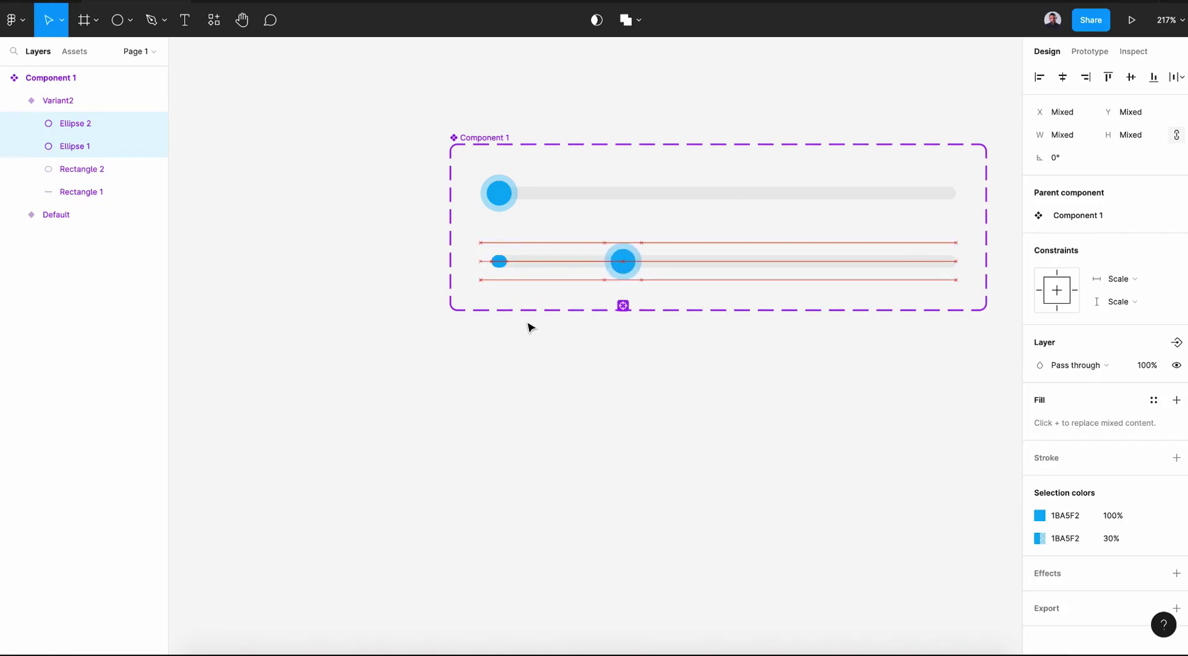
key(shift+Right)
key(shift+Right)
key(shift+Right)
key(shift+Right)
key(shift+Right)
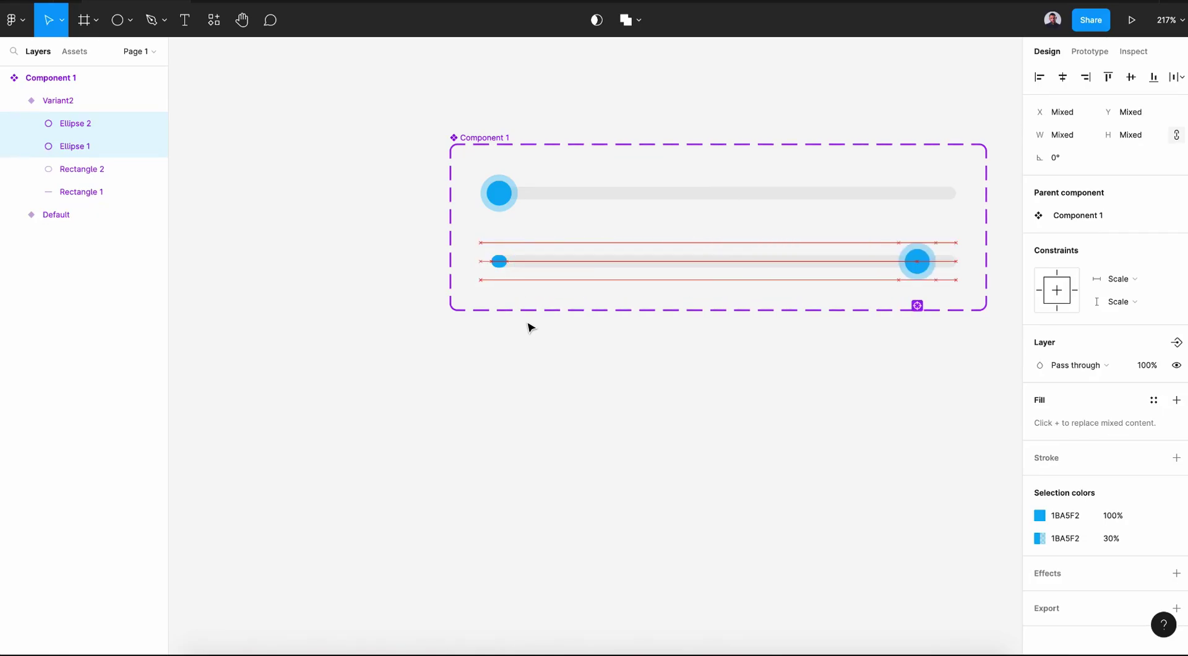
click(503, 264)
drag(508, 261, 955, 261)
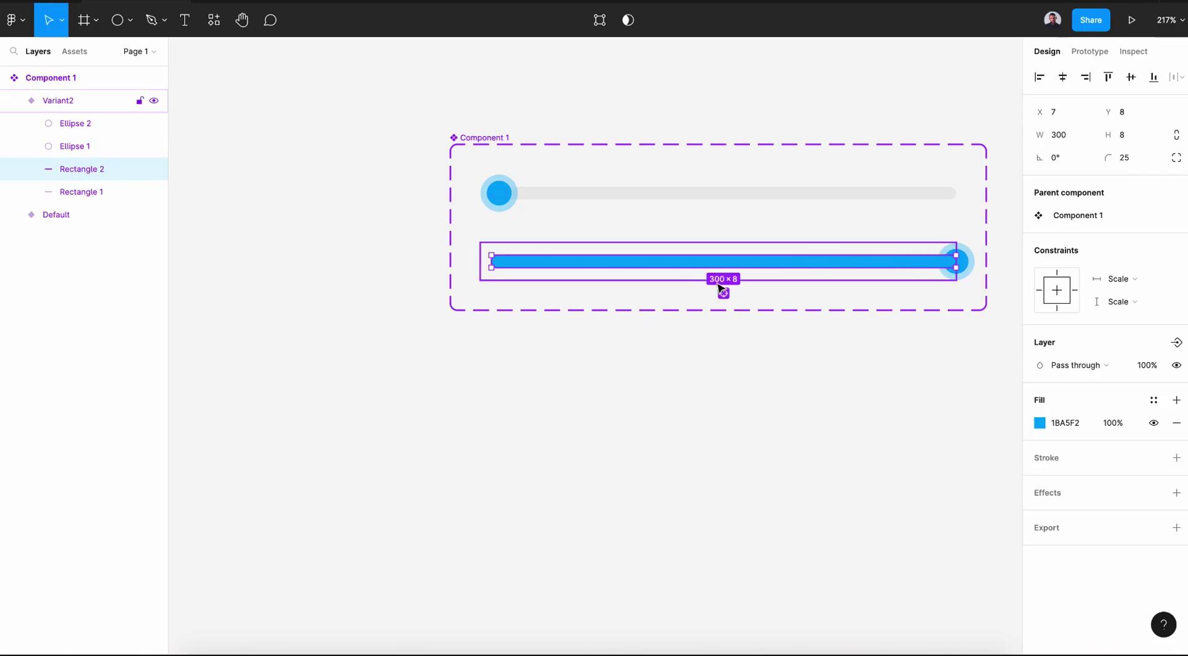
click(804, 366)
Rename the component set from Component 1 to 'Slider Control'
scroll(805, 368, right, 5)
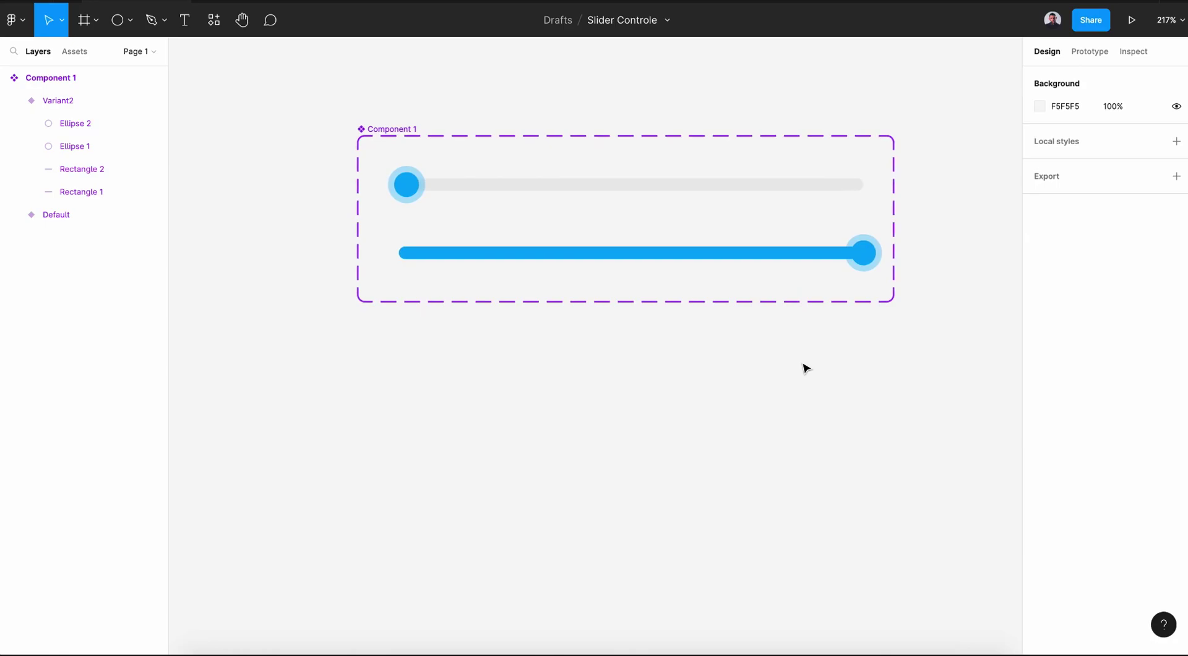
scroll(805, 368, right, 1)
click(677, 252)
scroll(697, 340, down, 3)
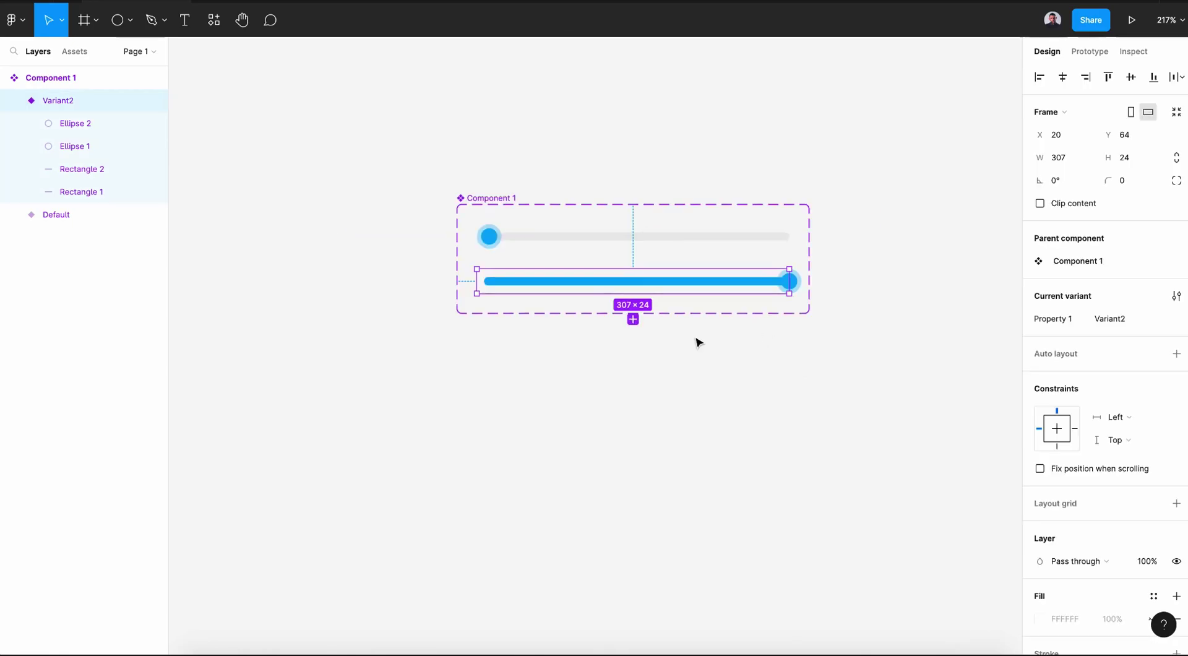
click(497, 198)
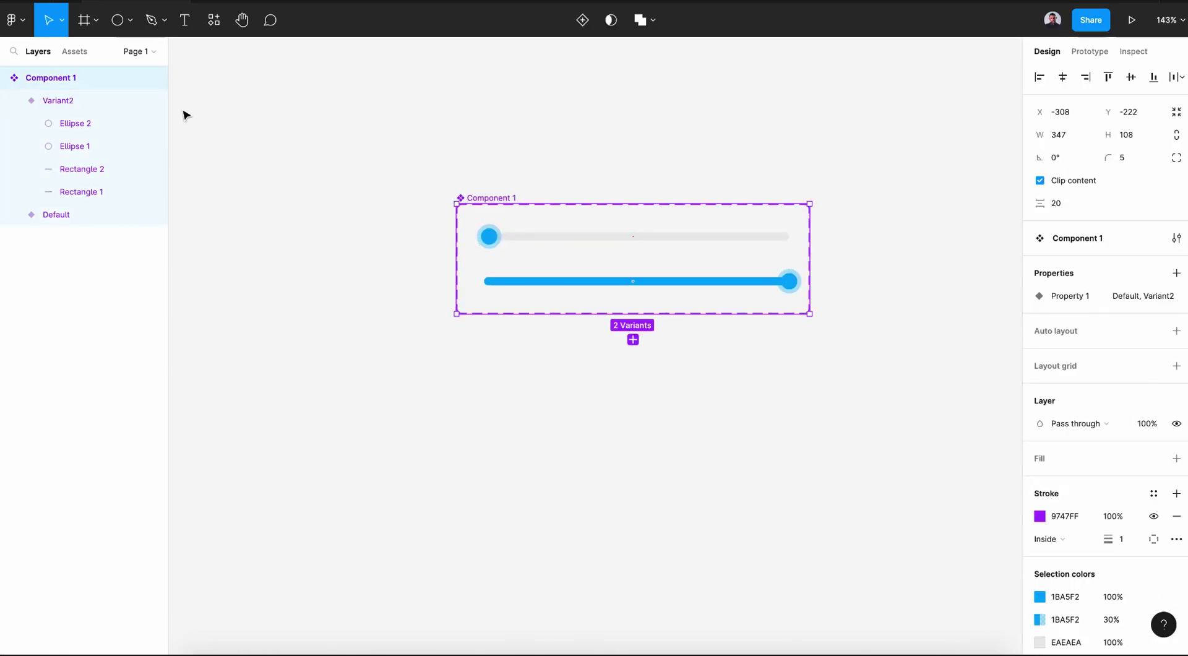
double_click(67, 78)
text(Slid)
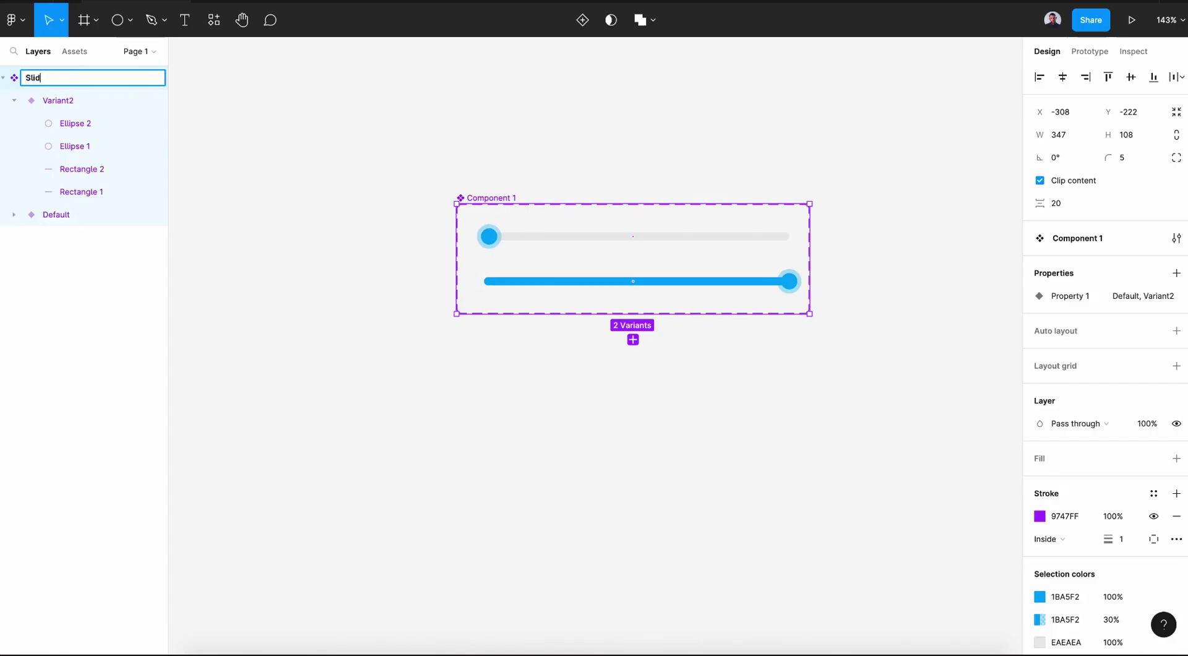
text(er Control)
click(573, 83)
Remove the trailing 'e' from the file title to make it 'Slider Control'
click(636, 20)
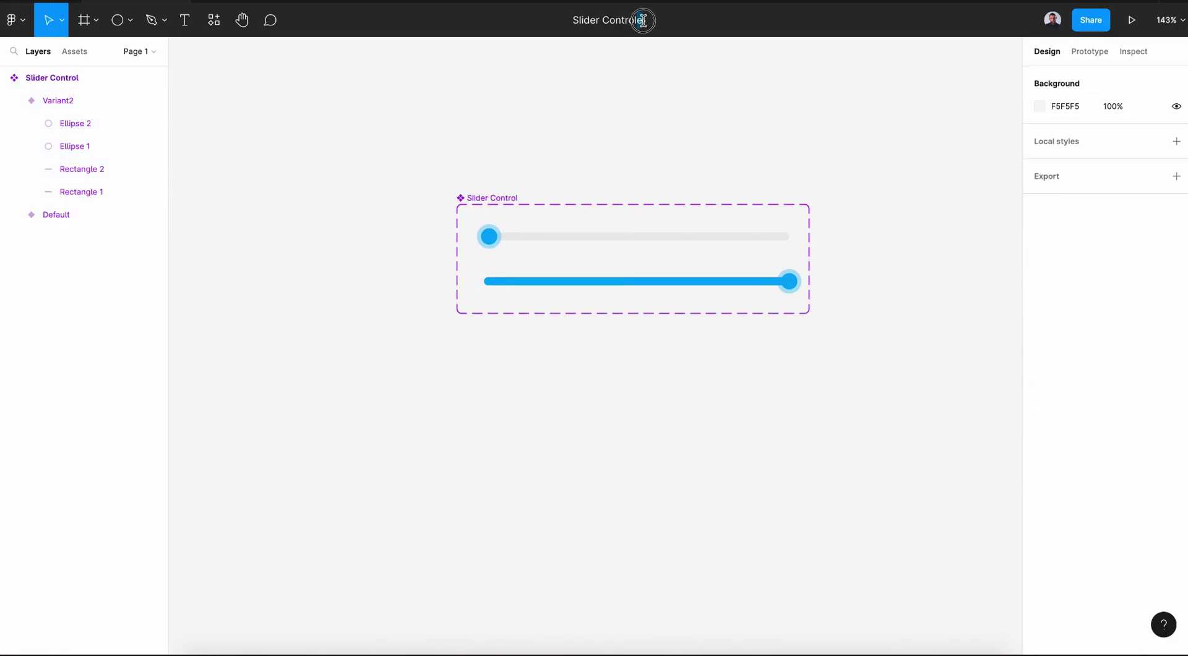
click(643, 20)
key(BackSpace)
Confirm the file title and rename the variant property to 'Prgress'
key(Return)
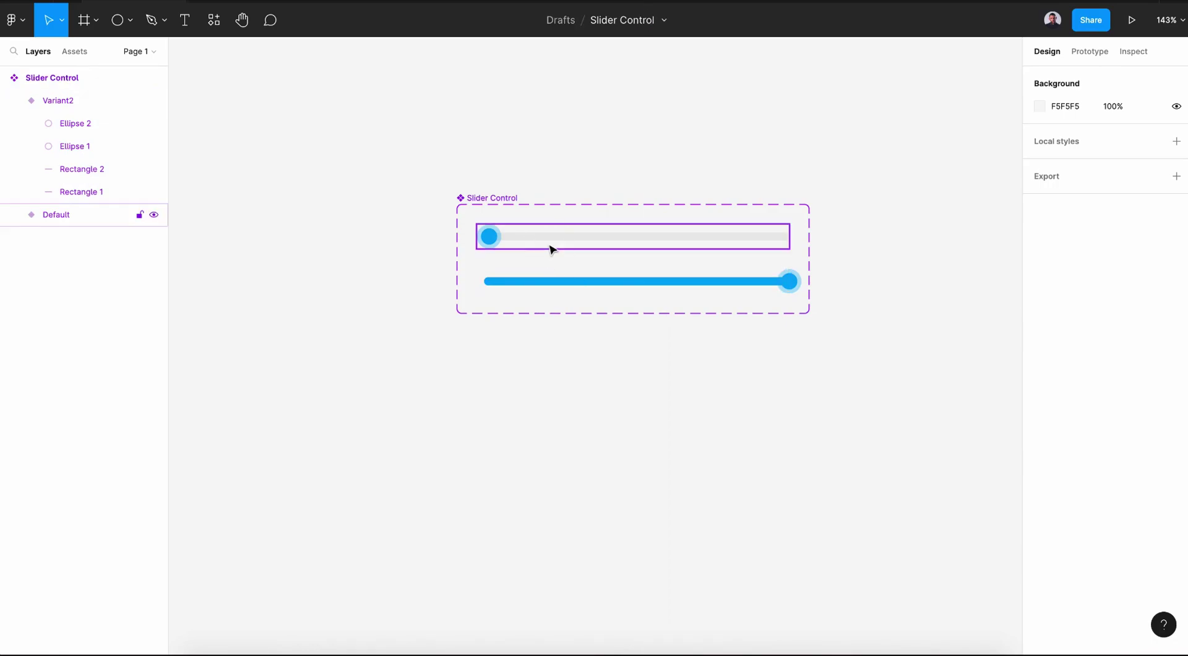
click(492, 206)
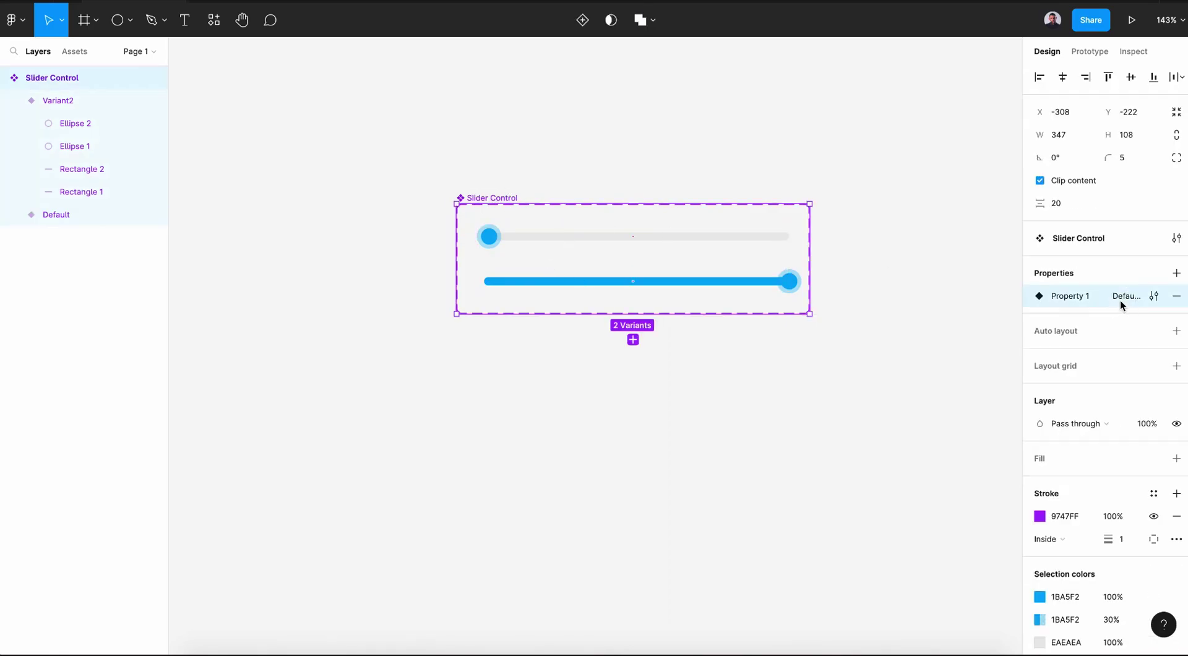
click(1070, 298)
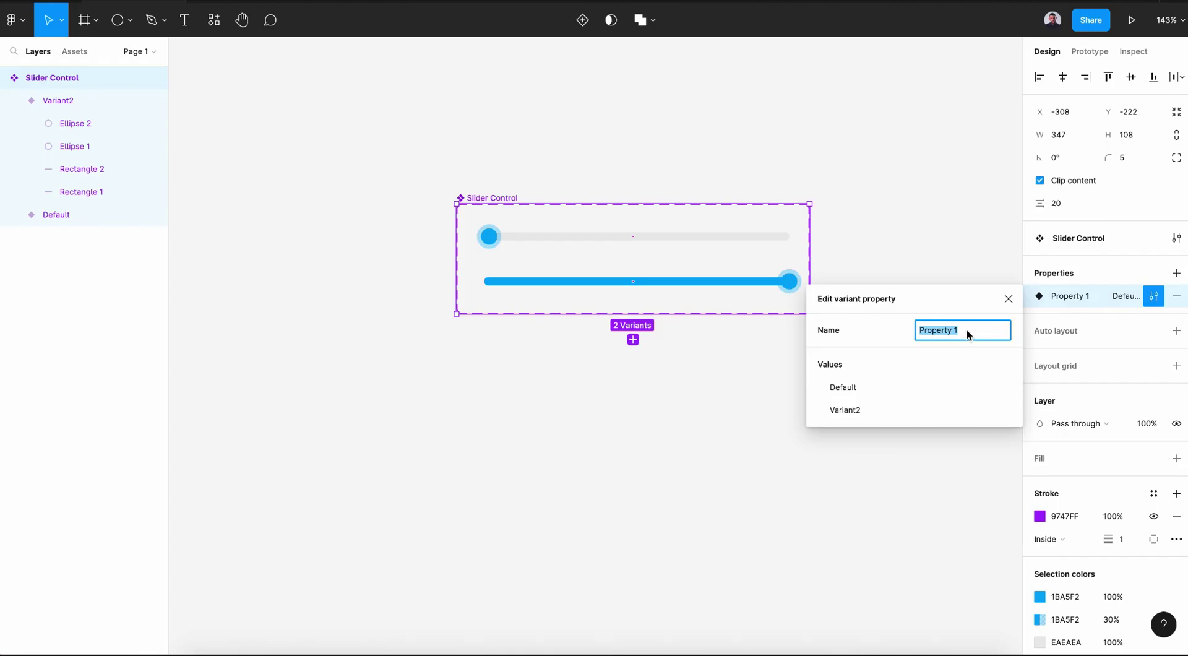
text(Prgress)
click(702, 251)
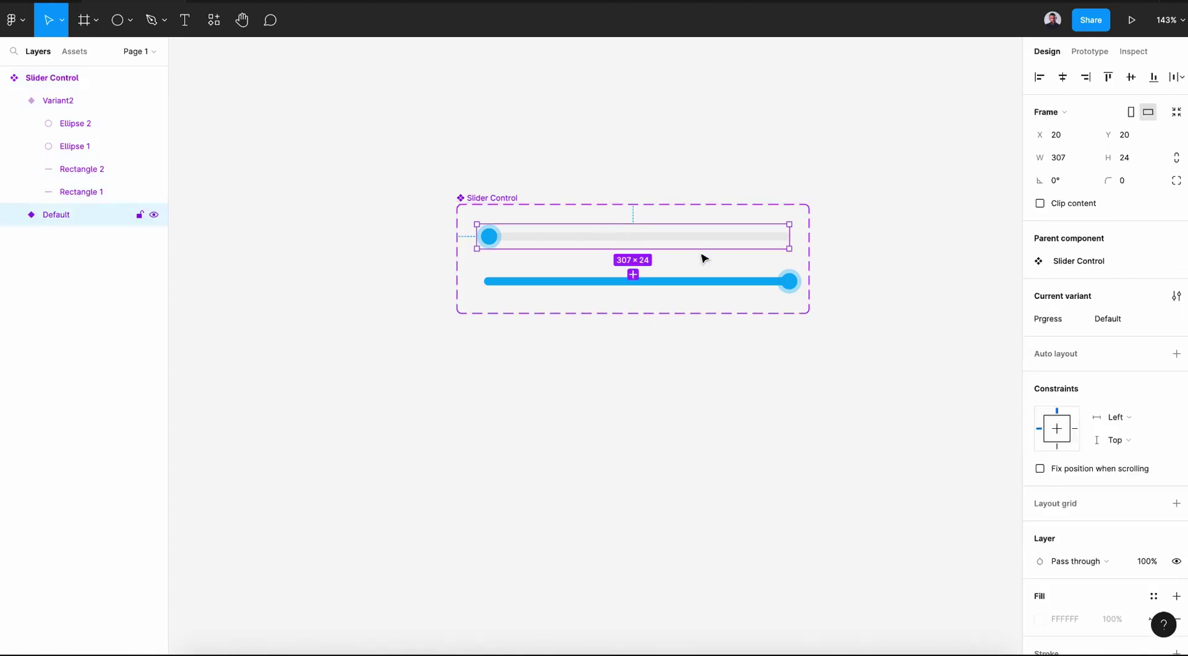
Set the Default variant's Prgress to 0 and Variant2's to 100, then add another property
click(1108, 322)
text(0)
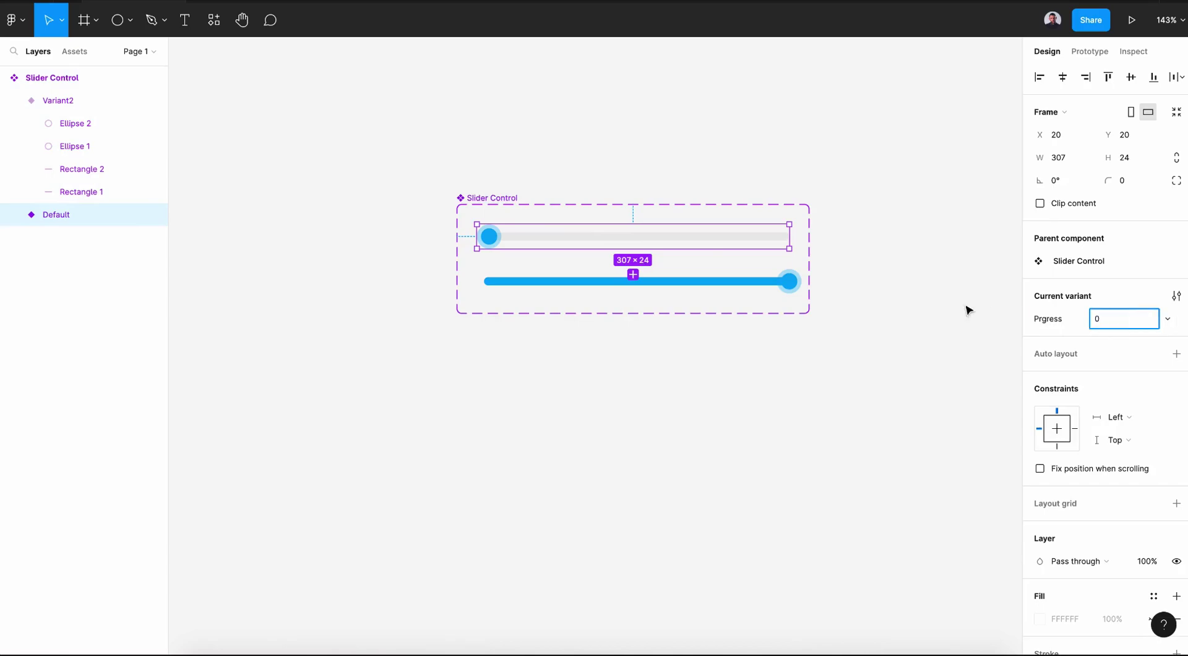
click(768, 282)
click(1109, 323)
text(100)
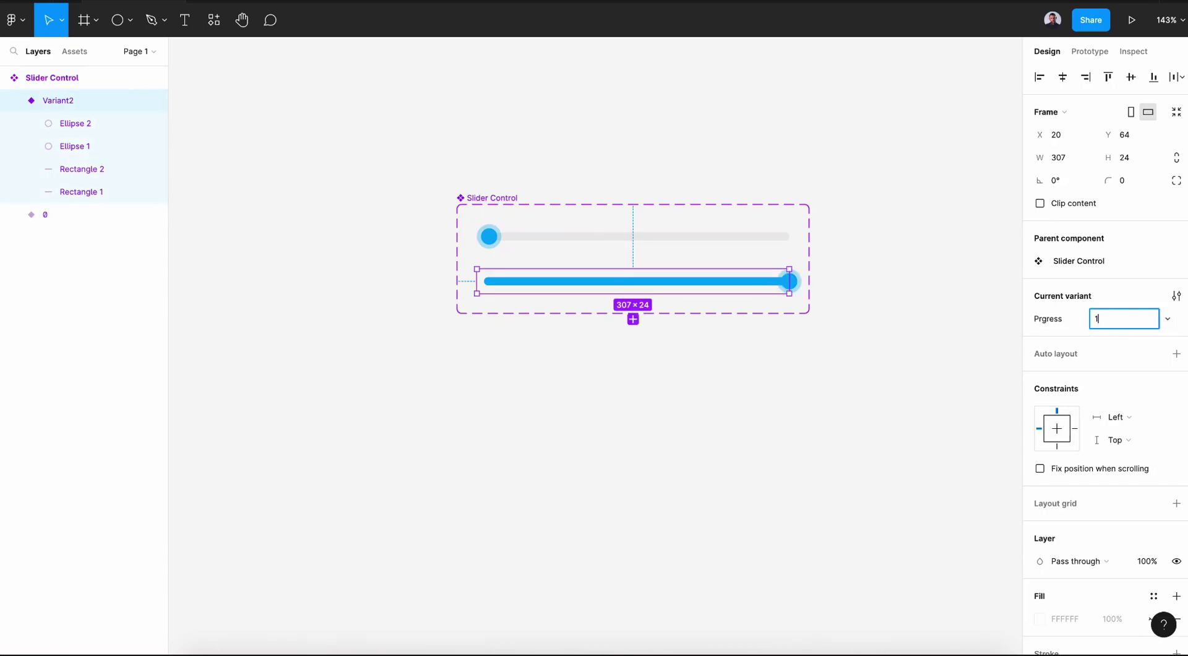
click(512, 210)
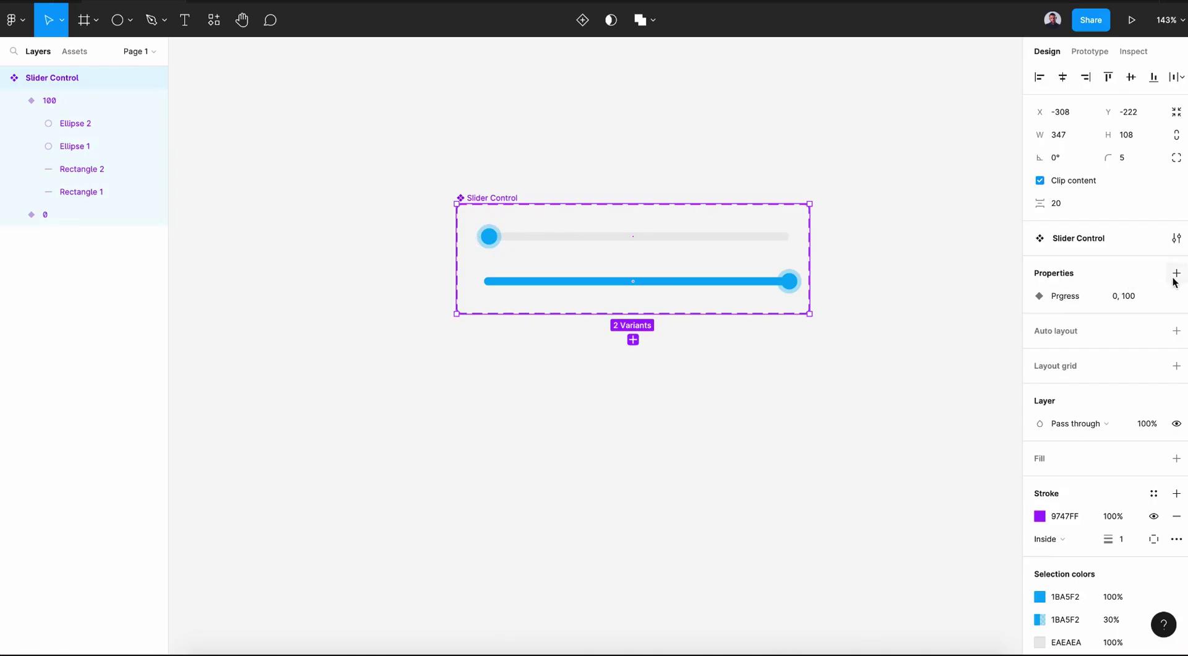
click(1175, 277)
Add a States variant property with value Default, then widen the Slider Control set to the right
click(1100, 317)
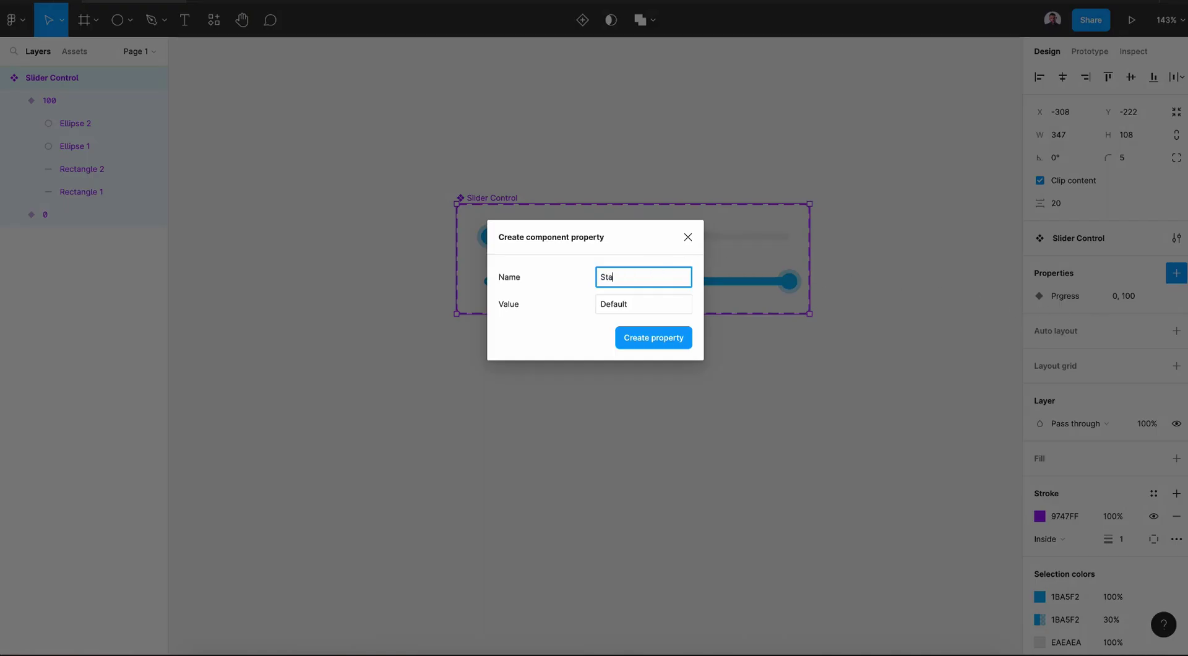
key(Return)
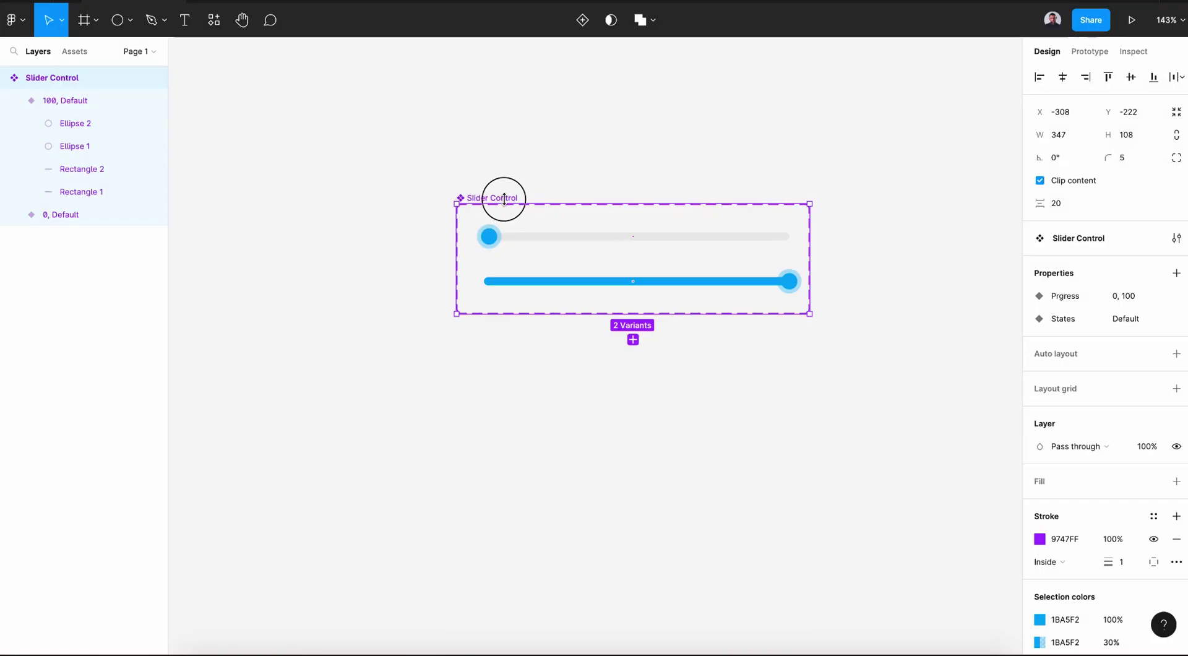
scroll(827, 432, down, 3)
drag(603, 270, 1002, 269)
Add a duplicate 0, Default slider variant and move it into the top row beside the first
click(559, 252)
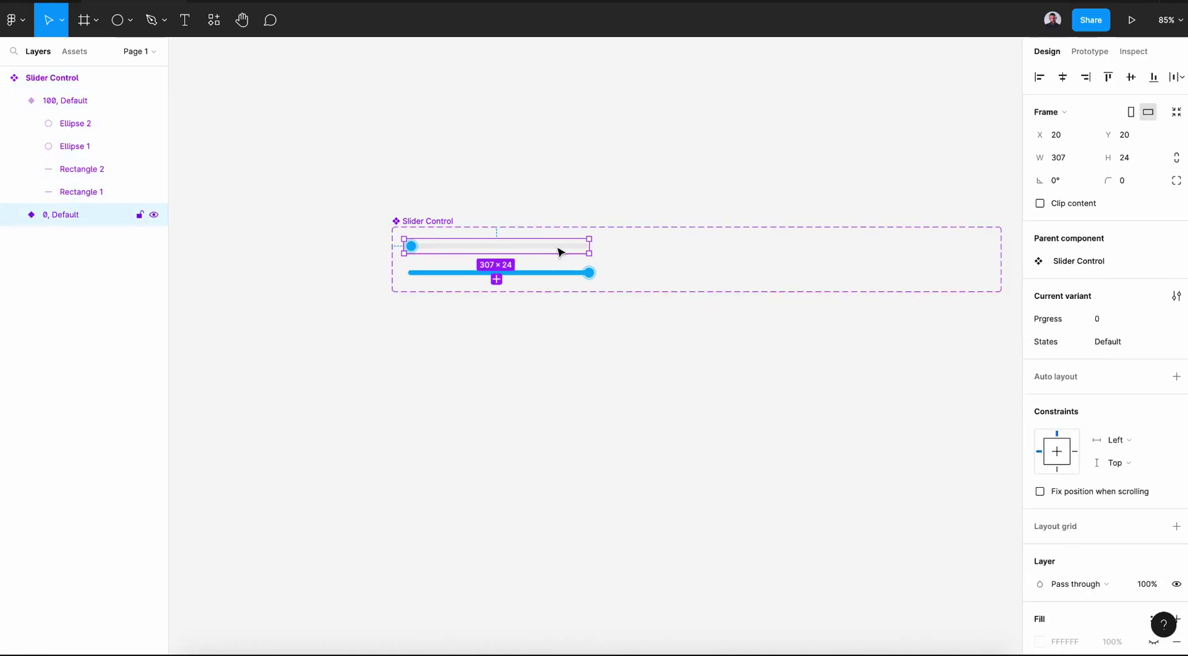
ctrl+scroll(493, 276, up, 5)
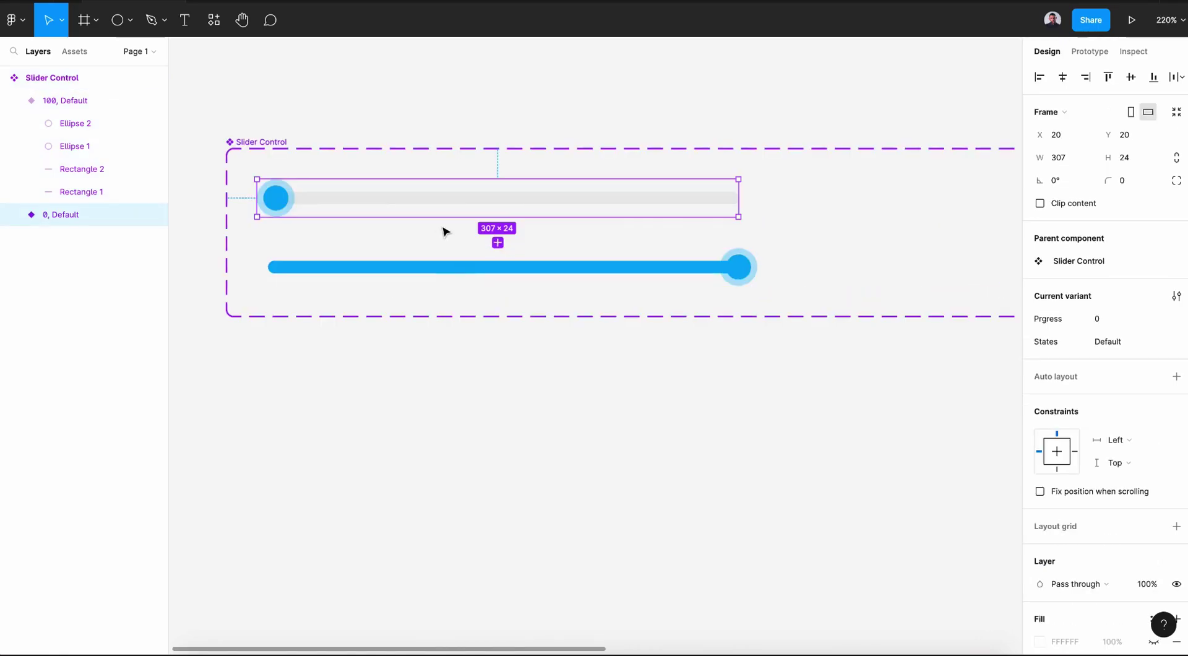
click(498, 244)
ctrl+scroll(499, 245, down, 4)
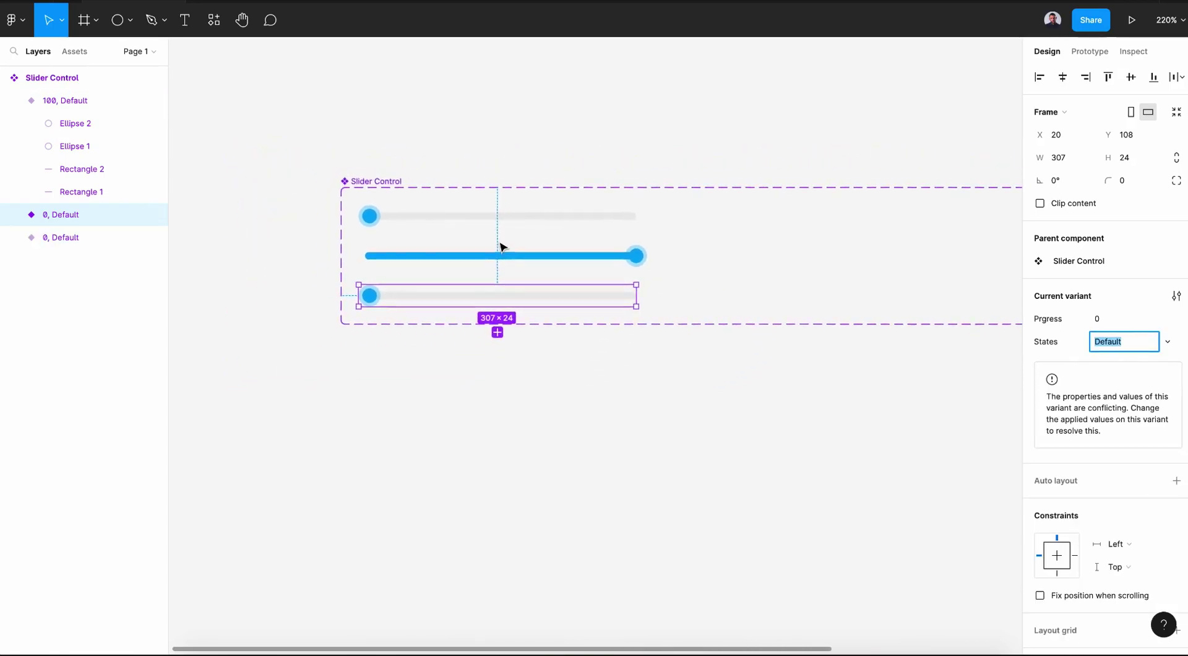
drag(452, 283, 753, 218)
scroll(750, 220, right, 5)
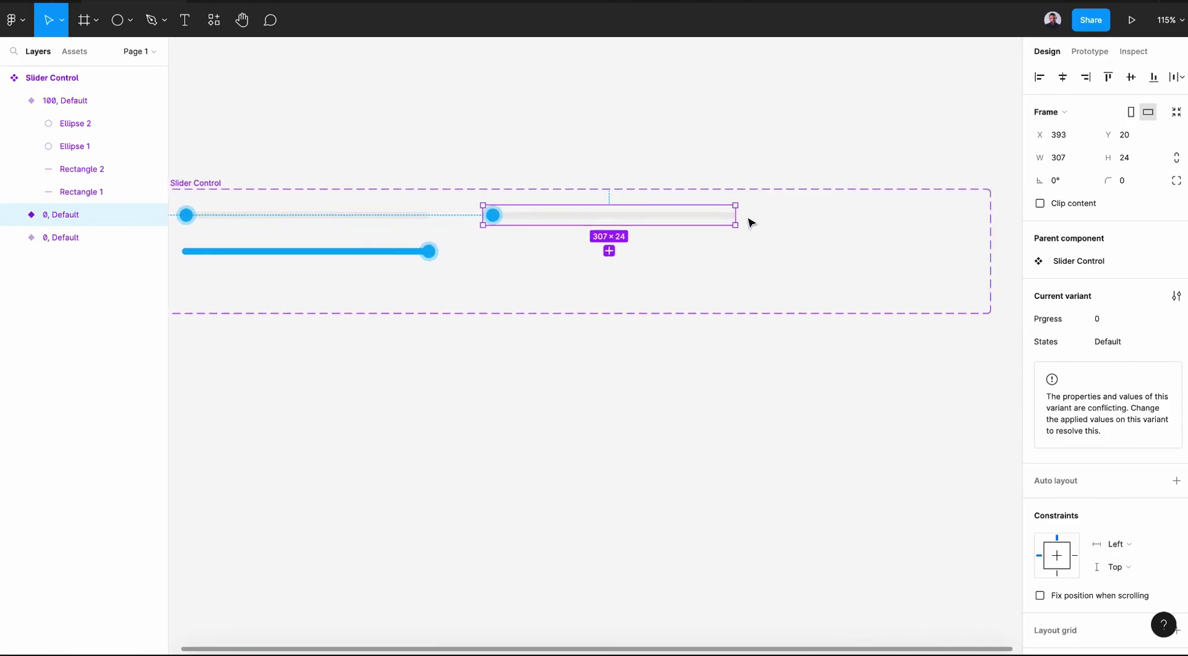
scroll(493, 241, left, 6)
scroll(493, 241, up, 2)
scroll(493, 241, up, 3)
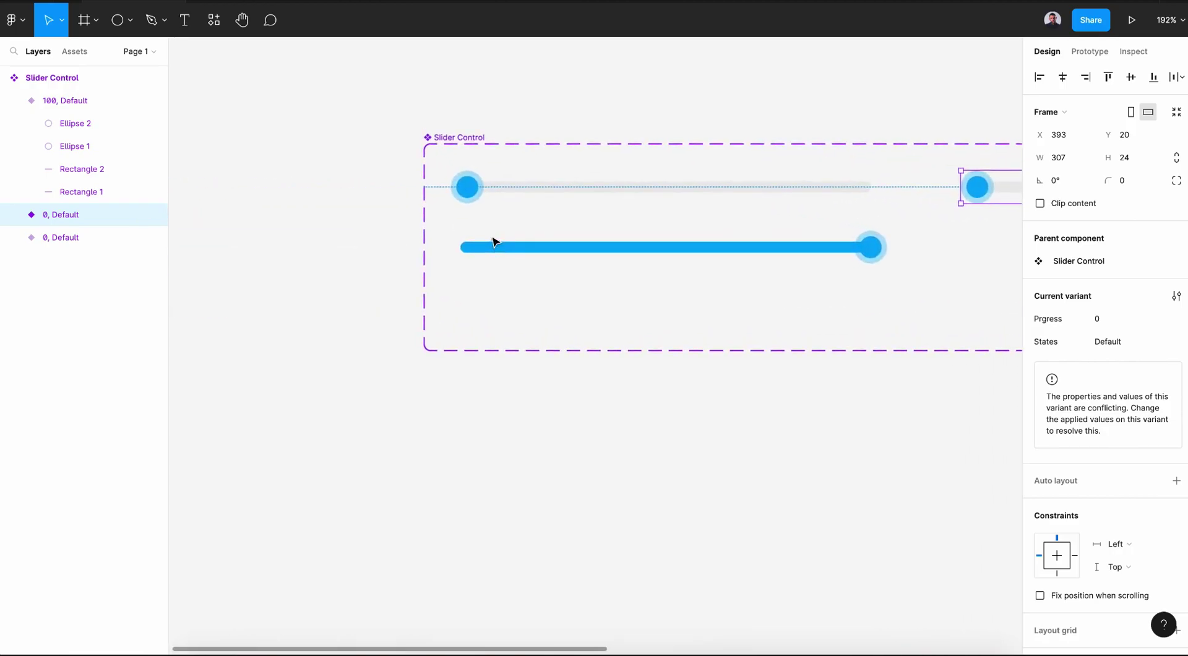
Hide Ellipse 1, the halo ring around the original 0, Default knob
super+click(472, 198)
click(130, 283)
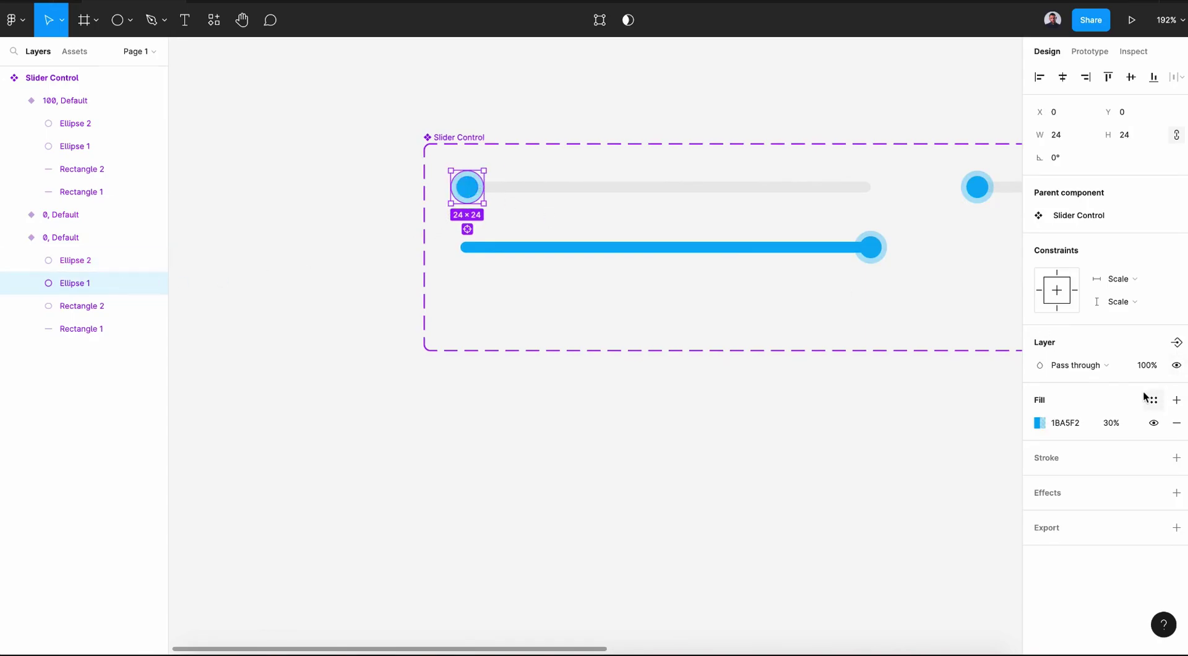
click(1175, 365)
scroll(814, 416, down, 3)
scroll(814, 416, right, 3)
click(696, 280)
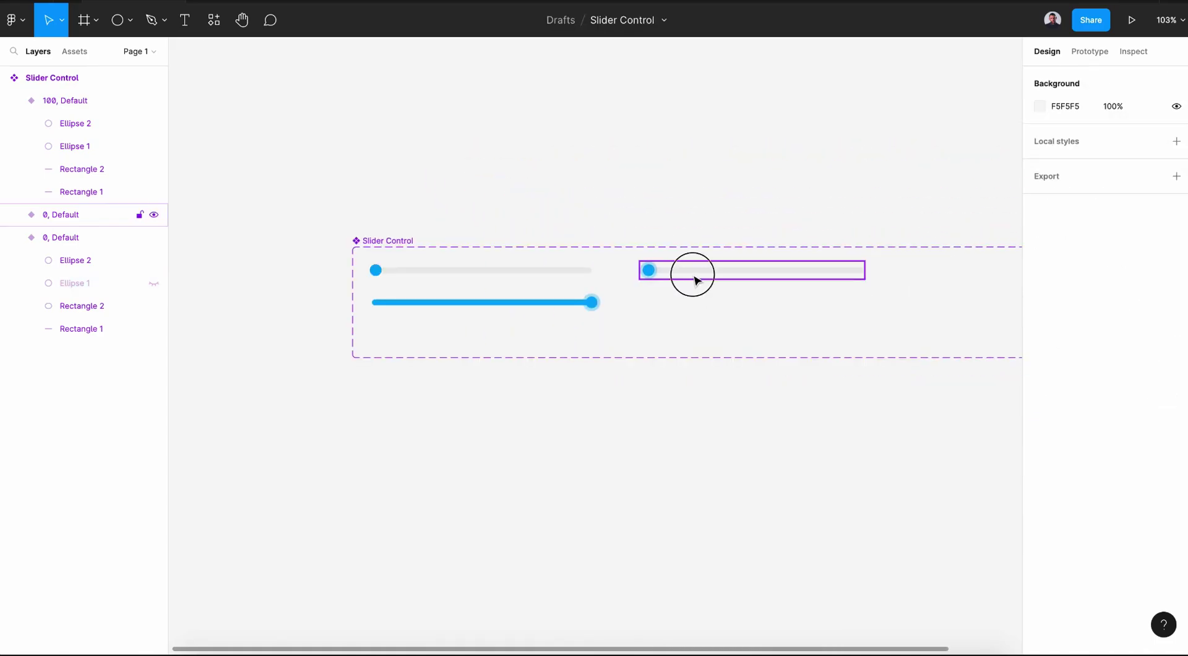
scroll(696, 280, up, 3)
scroll(696, 281, right, 3)
scroll(696, 281, down, 1)
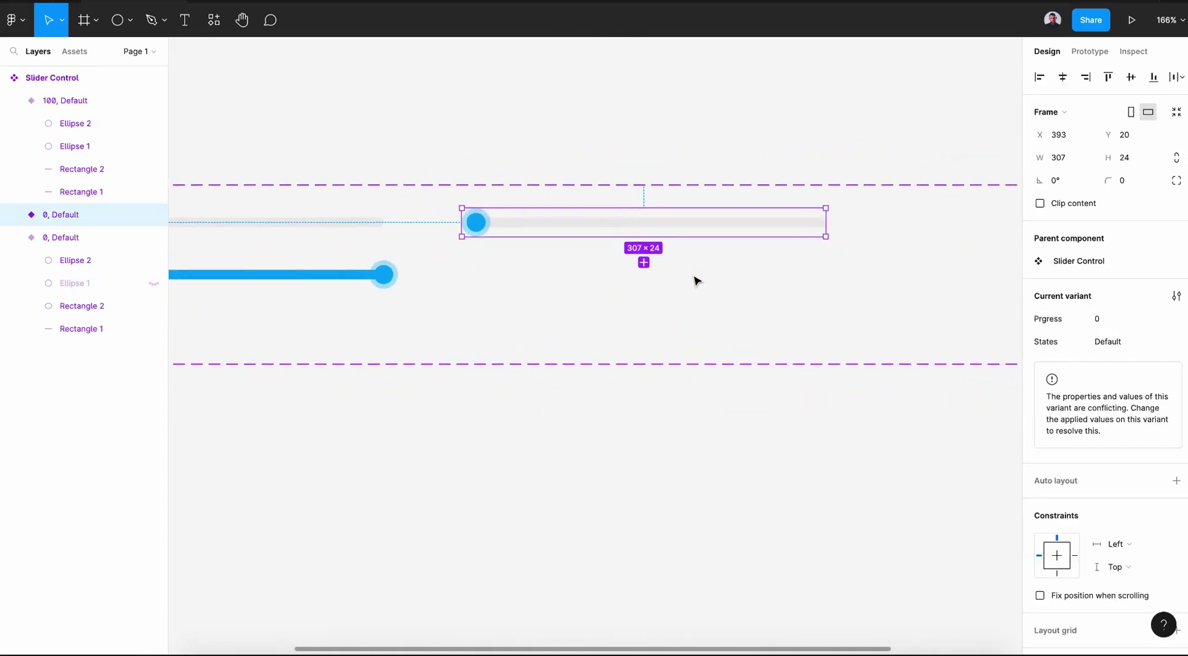
Set the new variant's States value to Hovered
click(1137, 345)
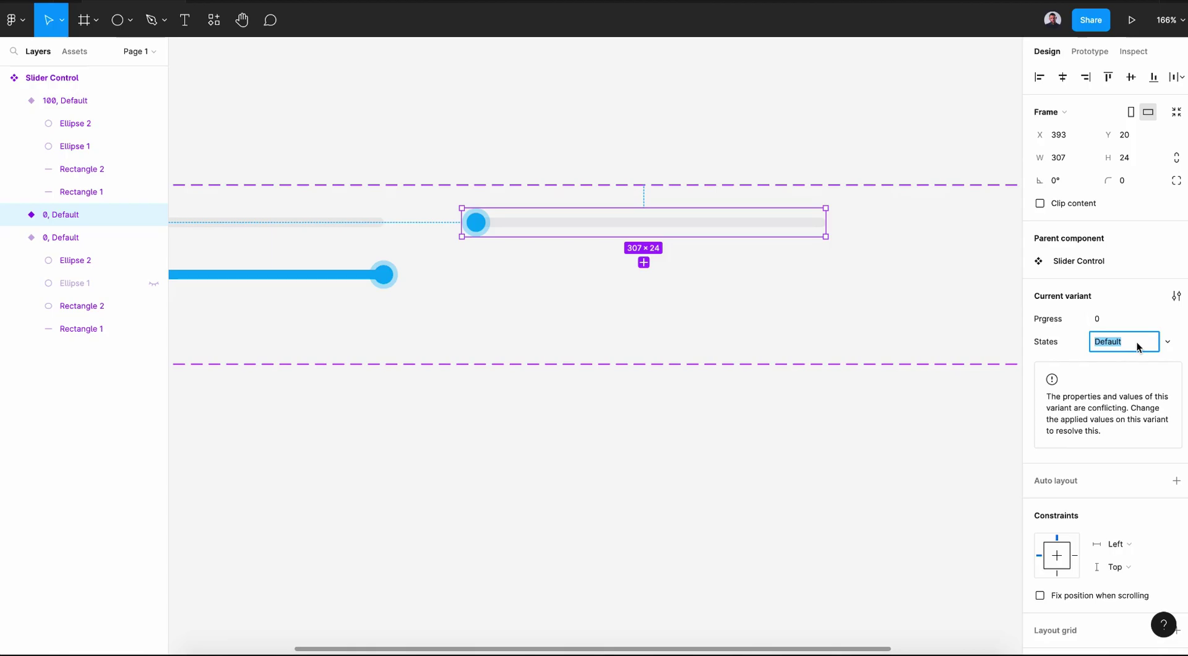
text(Hovered)
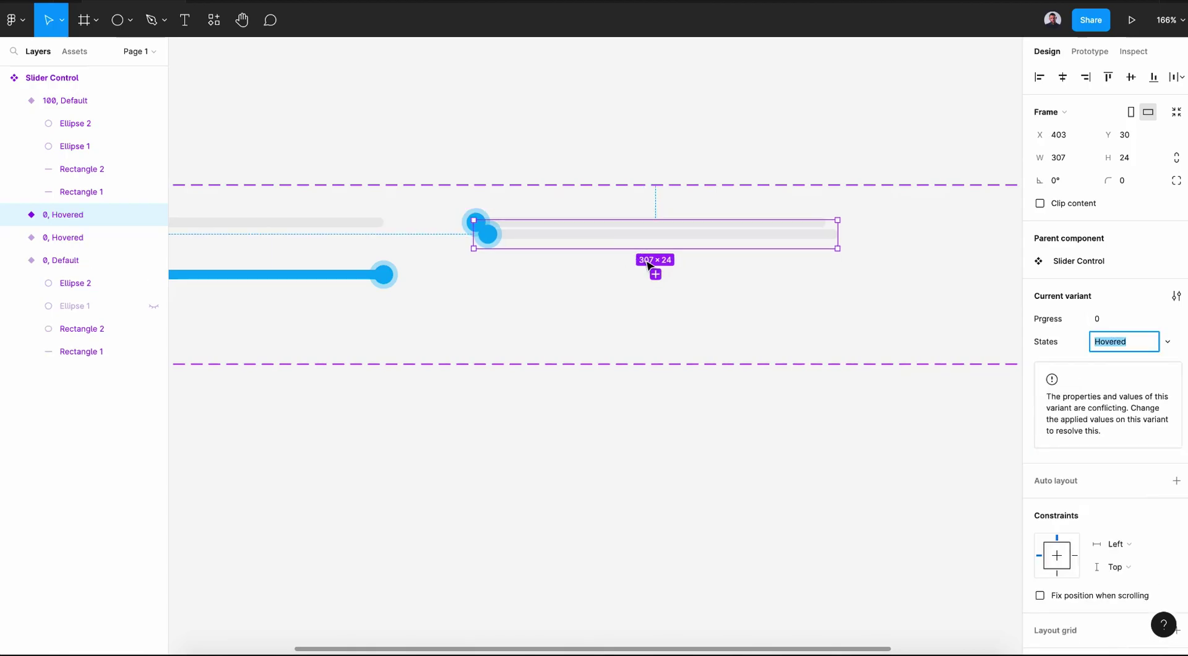
key(Return)
Place a copy of the 0, Hovered variant to its right and widen the set to fit it
drag(485, 230, 559, 217)
scroll(503, 233, down, 3)
scroll(458, 215, down, 2)
click(278, 201)
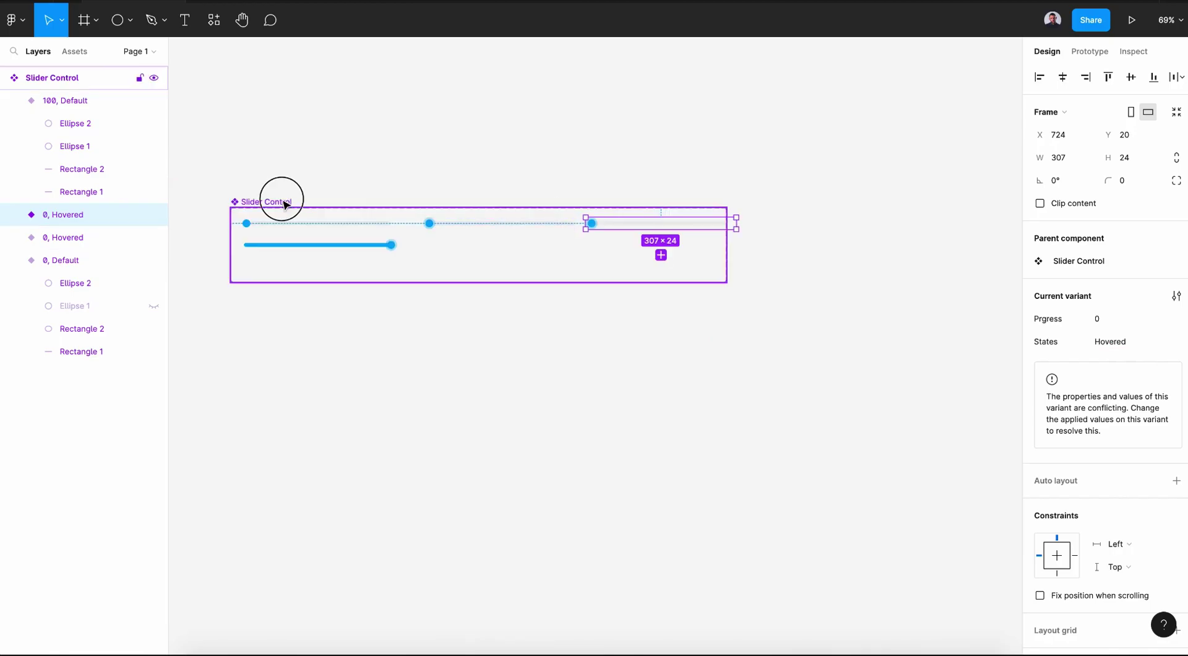
drag(725, 236, 756, 236)
scroll(678, 236, up, 5)
Raise the third variant's Ellipse 1 halo fill opacity to 50%
click(515, 227)
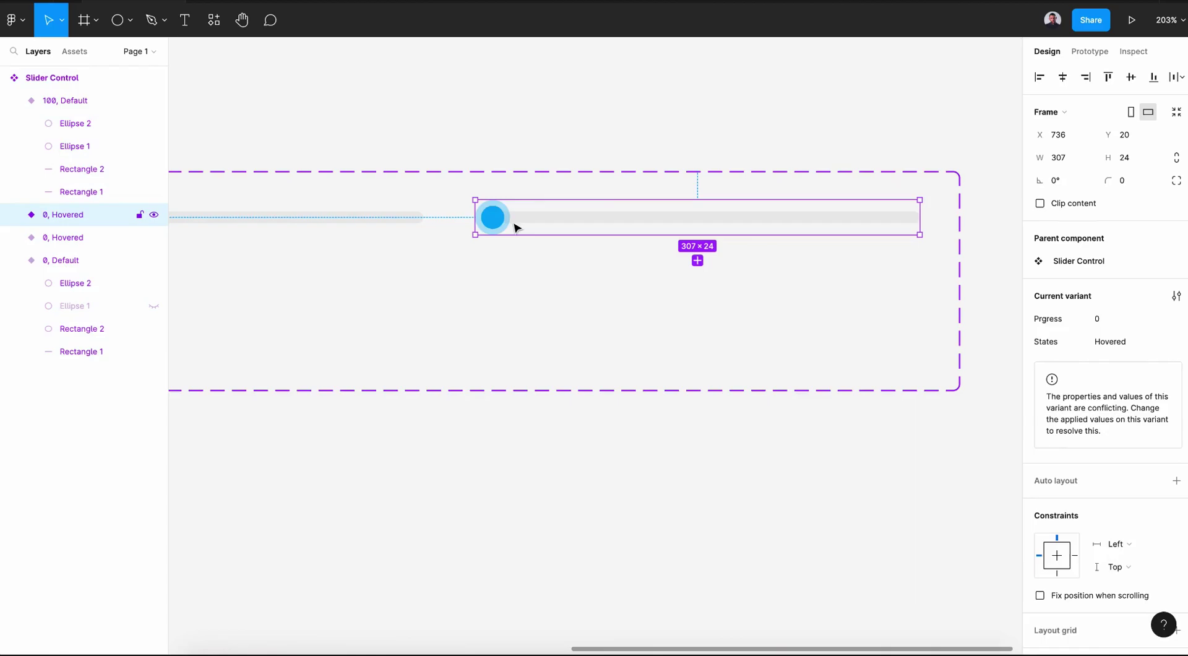
double_click(506, 227)
click(91, 266)
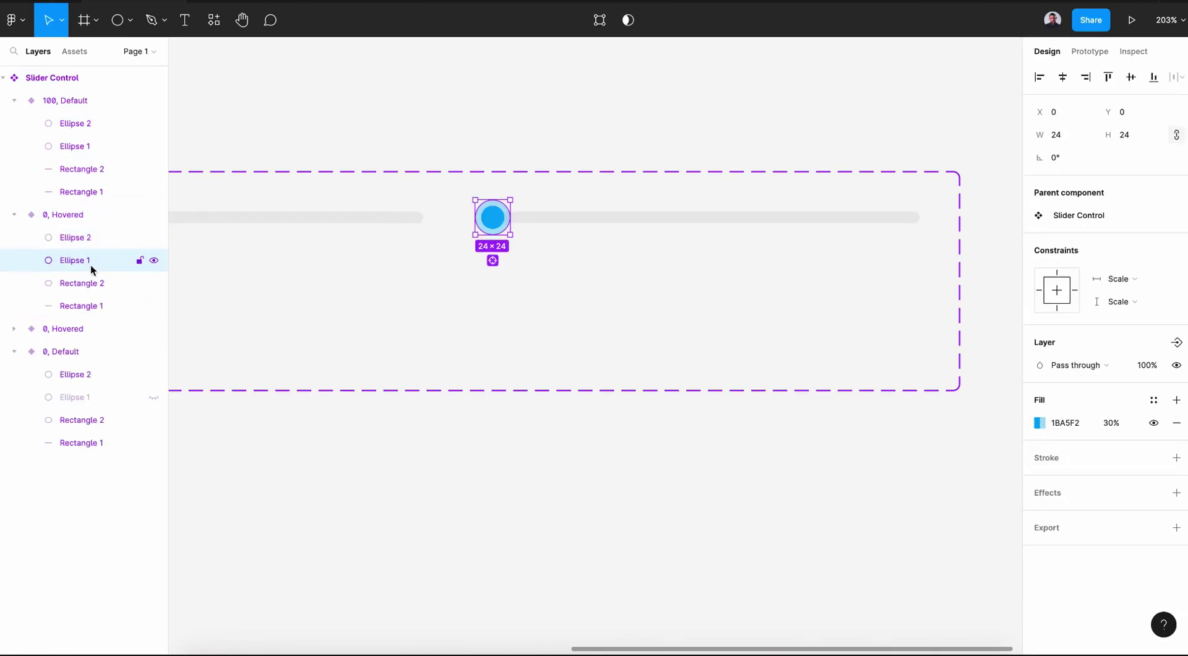
click(1111, 424)
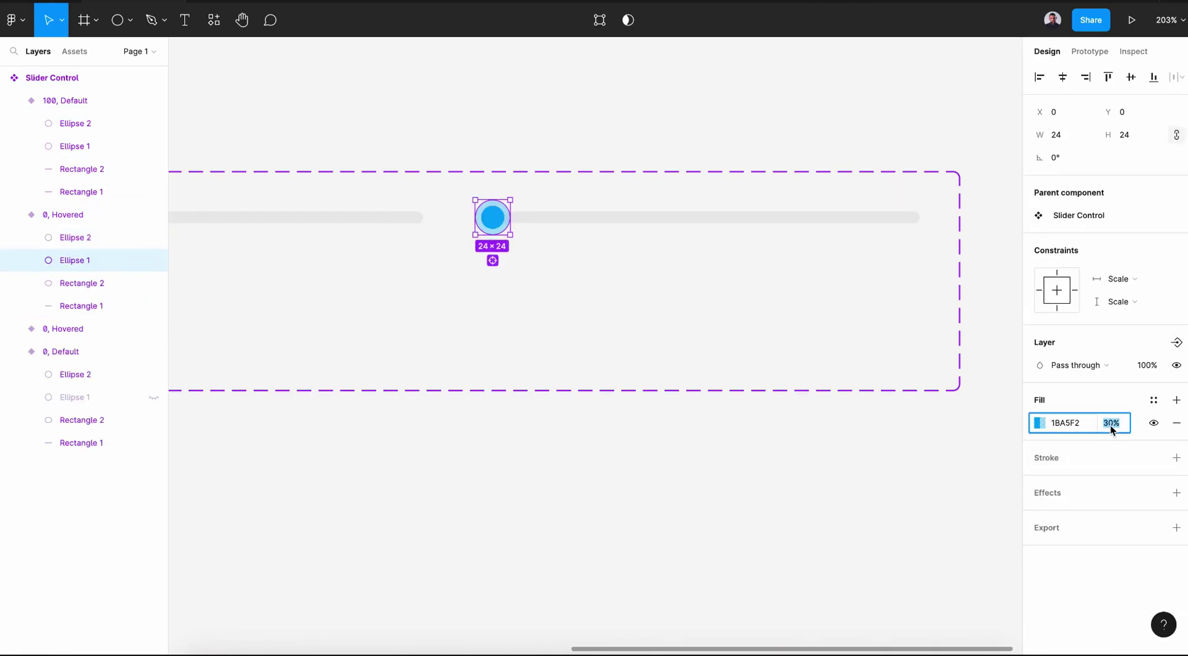
key(Return)
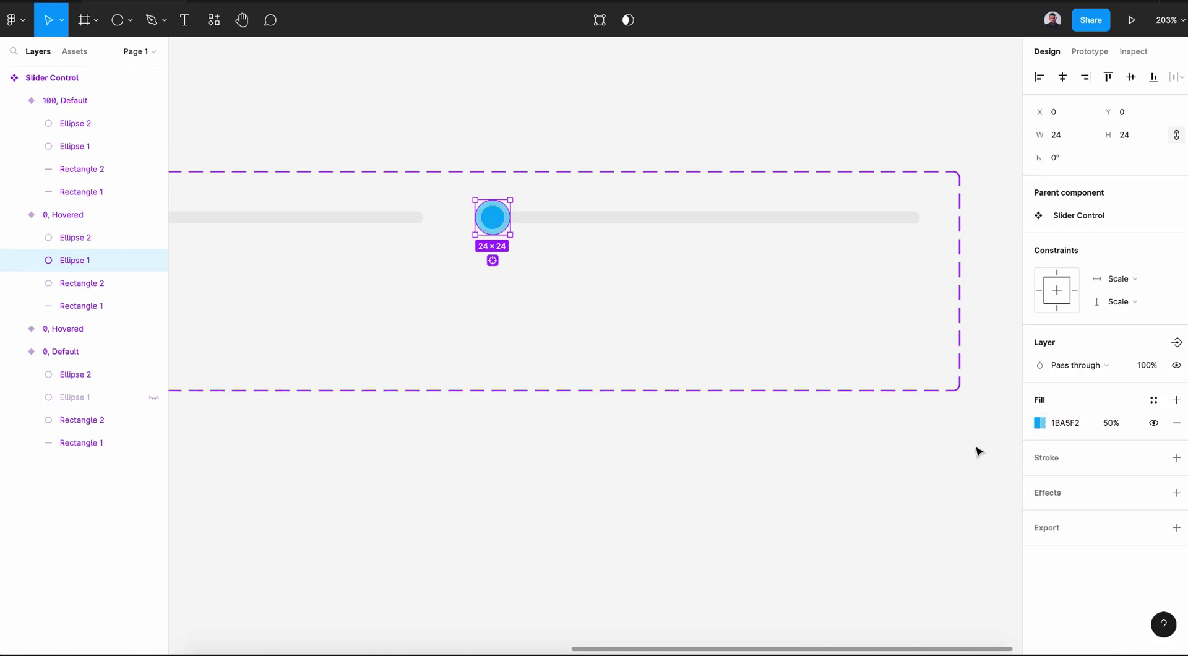
key(Escape)
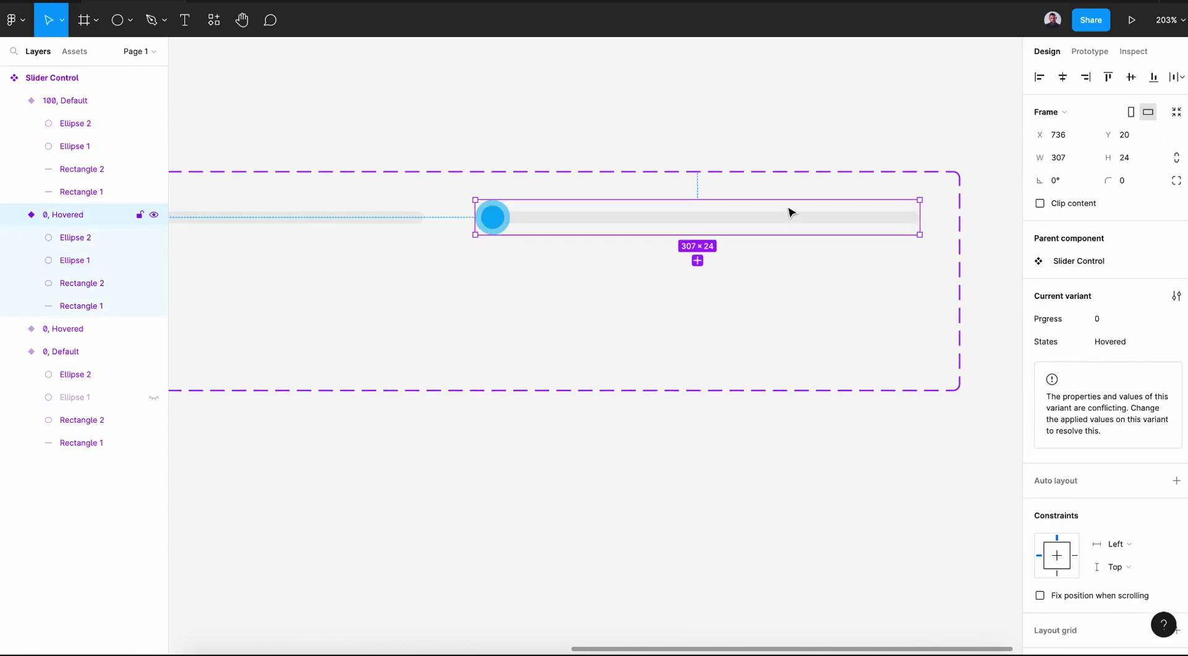
click(1130, 347)
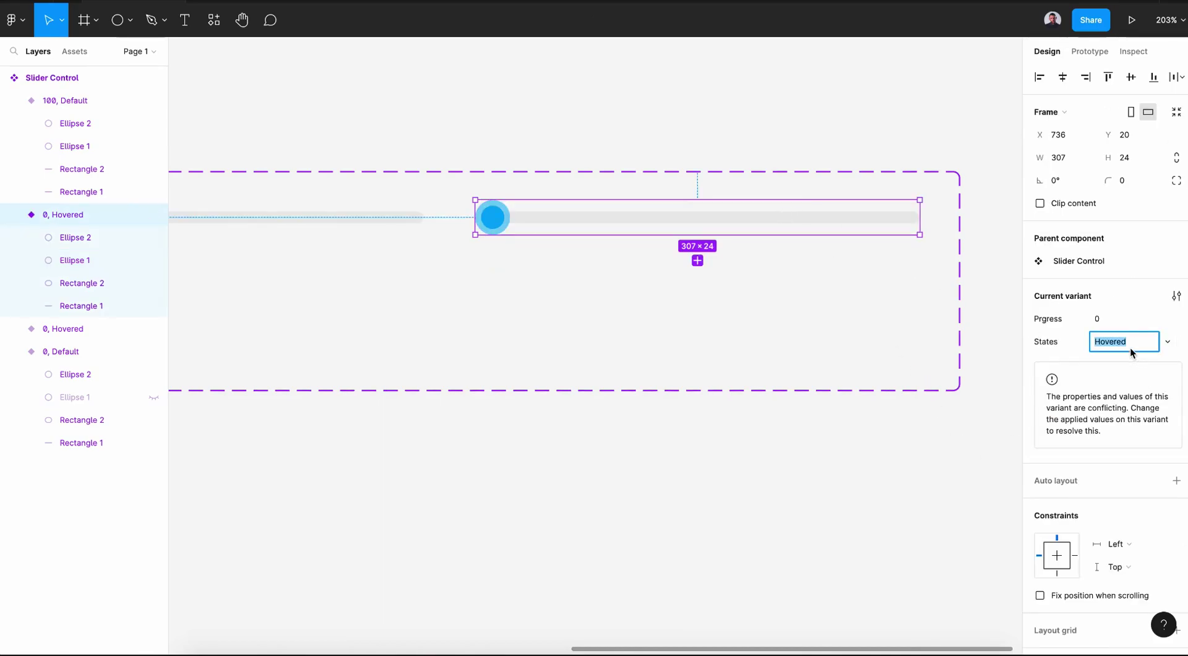
Name the third 0-progress variant's state Focused
text(Focused)
key(Return)
key(Escape)
scroll(692, 316, down, 5)
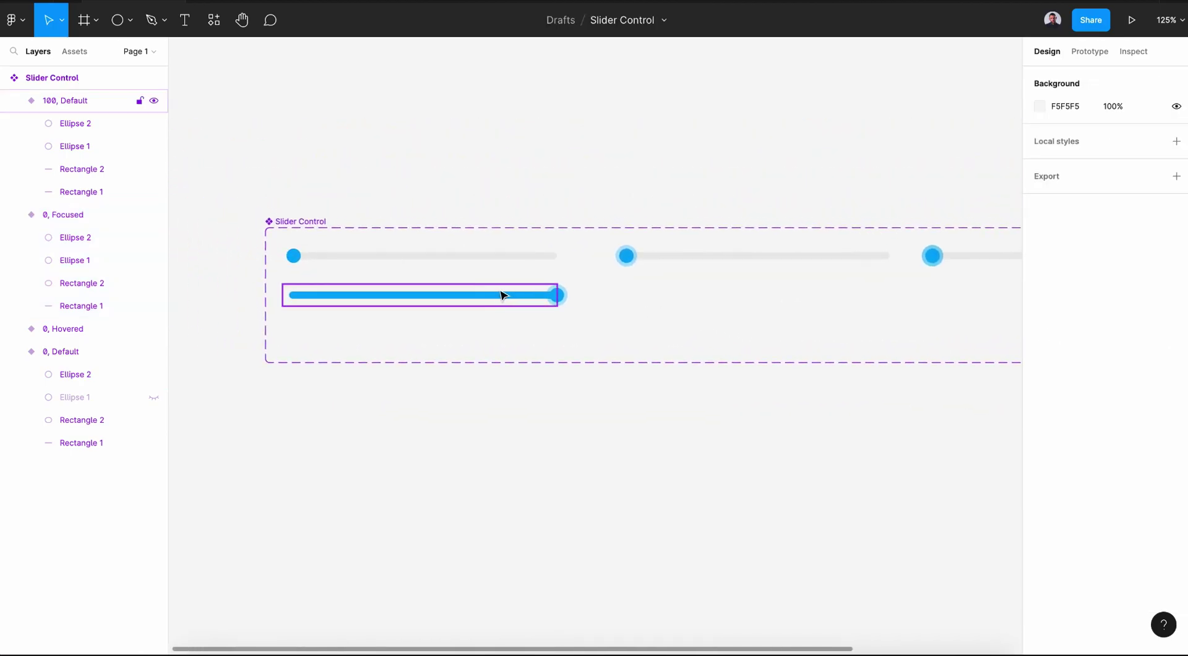
Move 100, Default into the lower row and duplicate it as 100, Hovered
click(500, 295)
drag(488, 293, 856, 317)
key(ctrl+d)
text(Hovered)
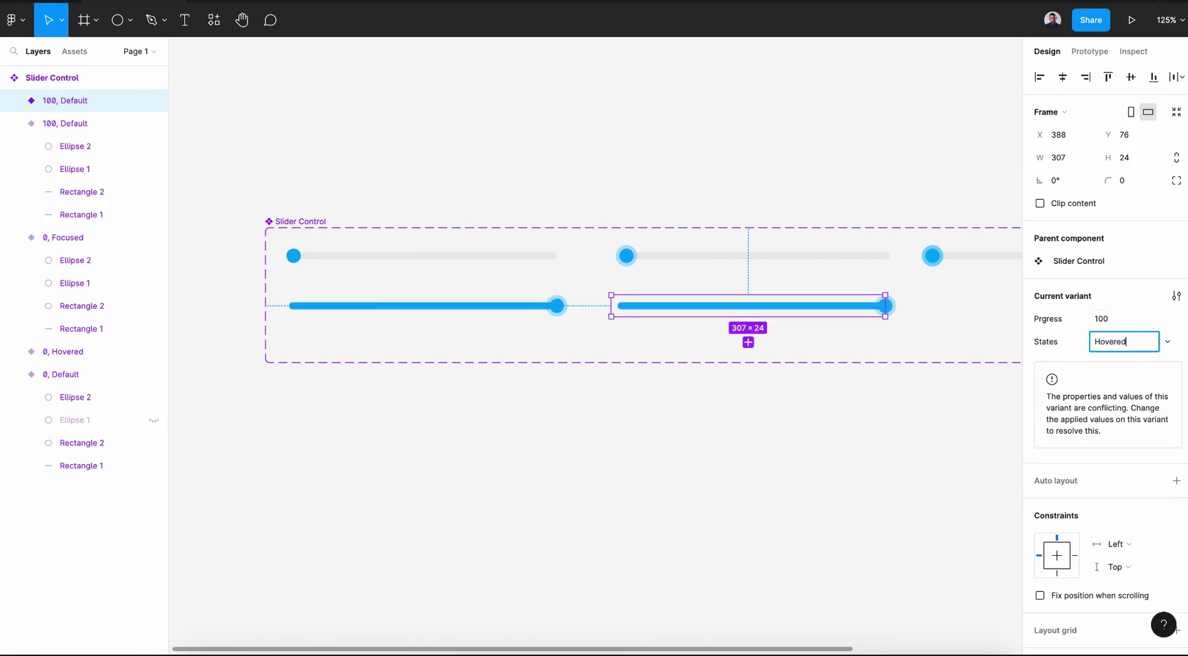
key(Return)
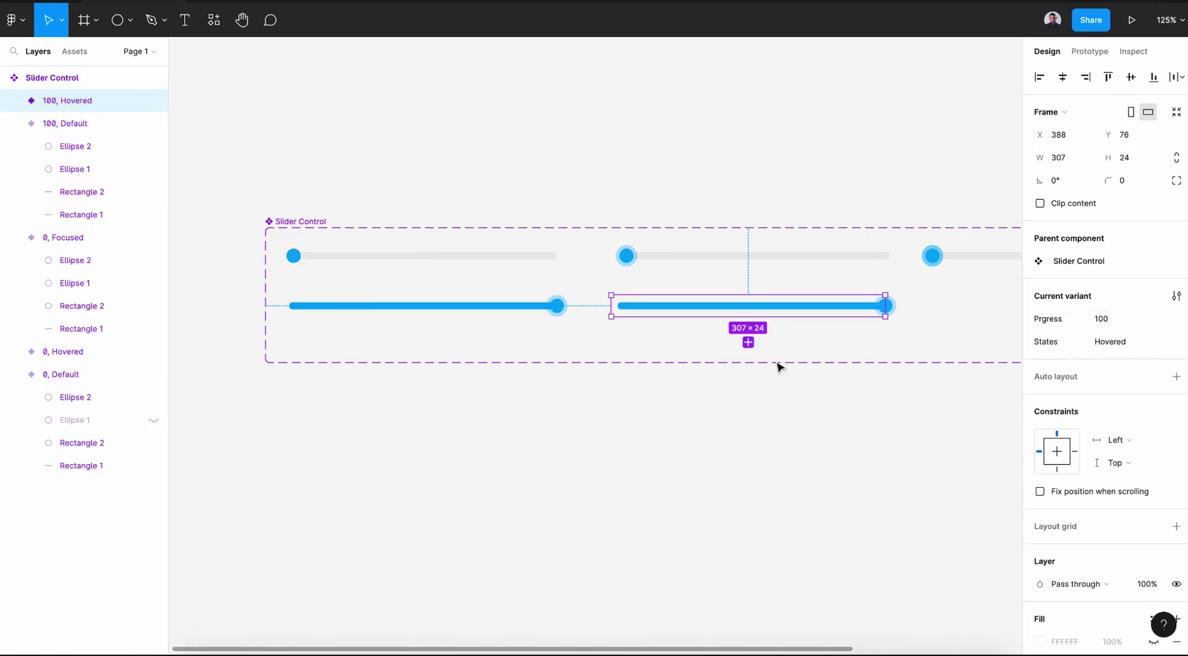
Hide the halo ellipse around the 100, Default knob
click(556, 311)
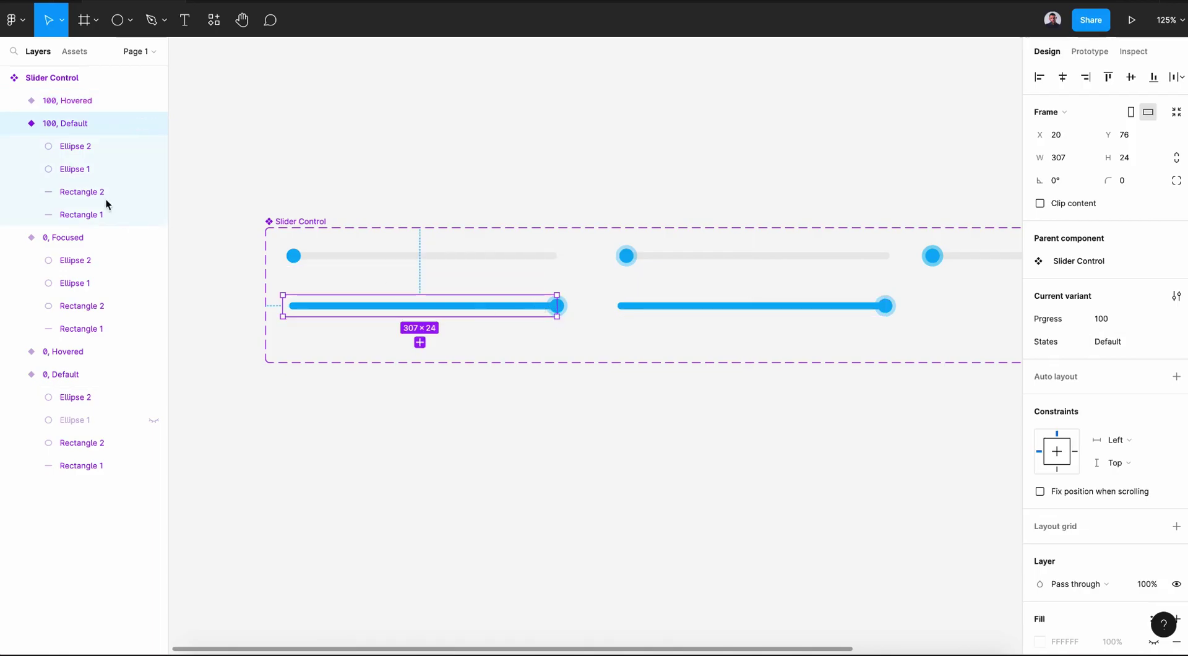
click(79, 171)
click(1153, 423)
click(1153, 423)
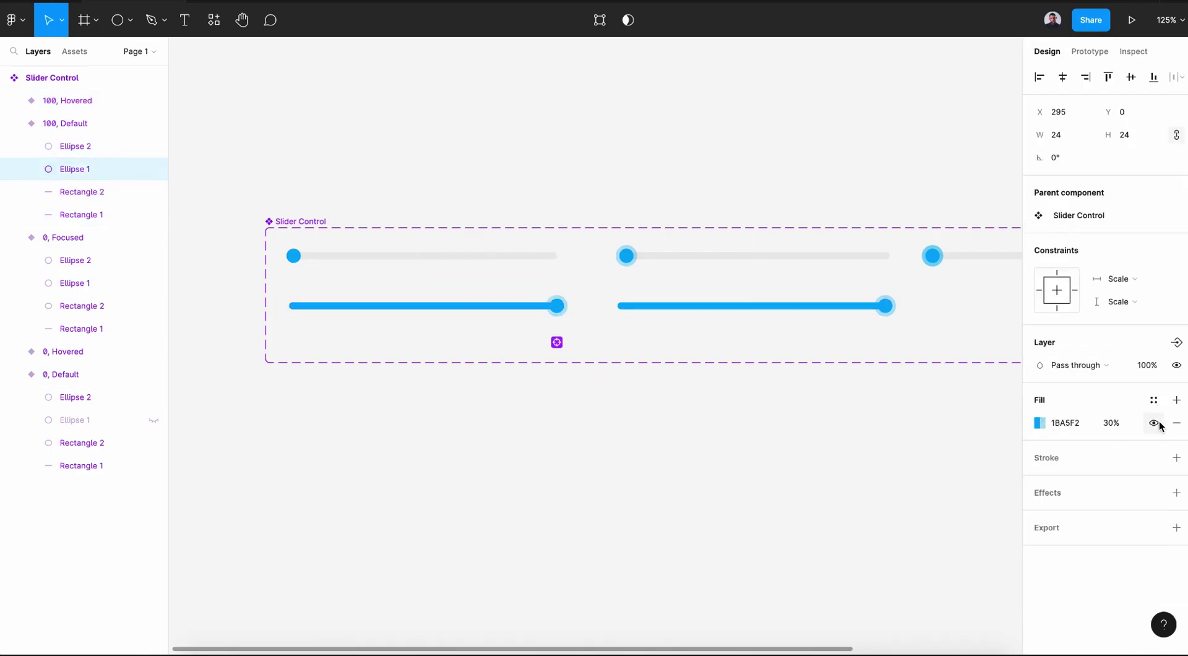
click(1176, 365)
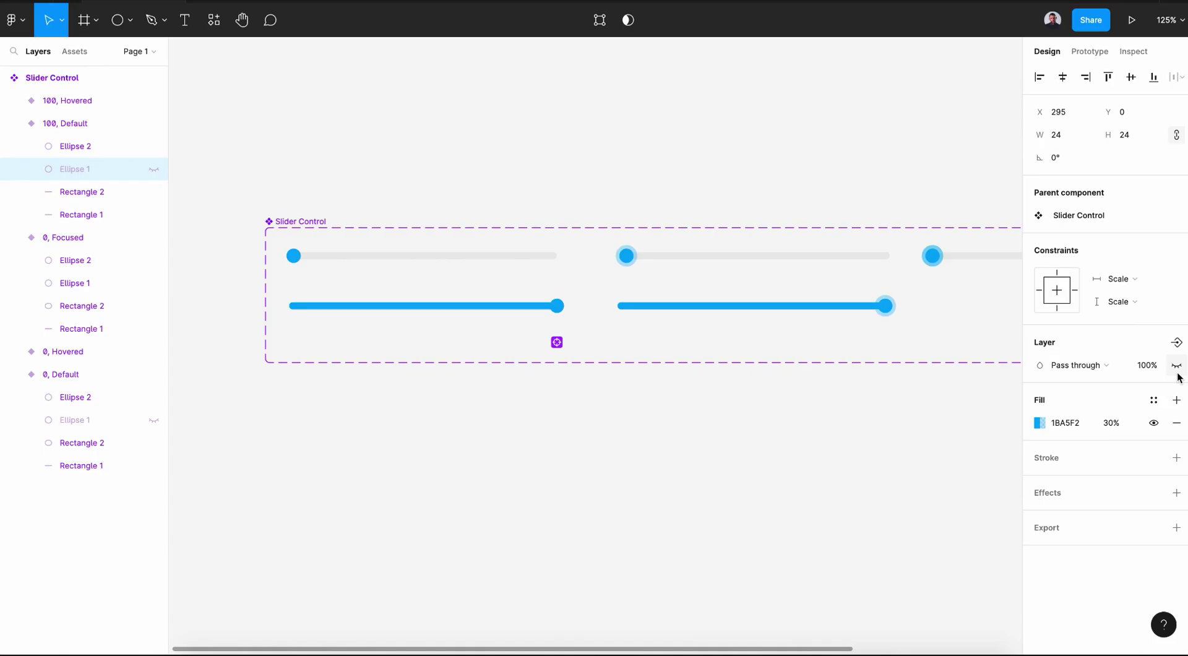
click(747, 408)
scroll(748, 410, right, 3)
Add a variant from 100, Hovered at the end of the lower row, stated Focused
click(526, 316)
click(511, 350)
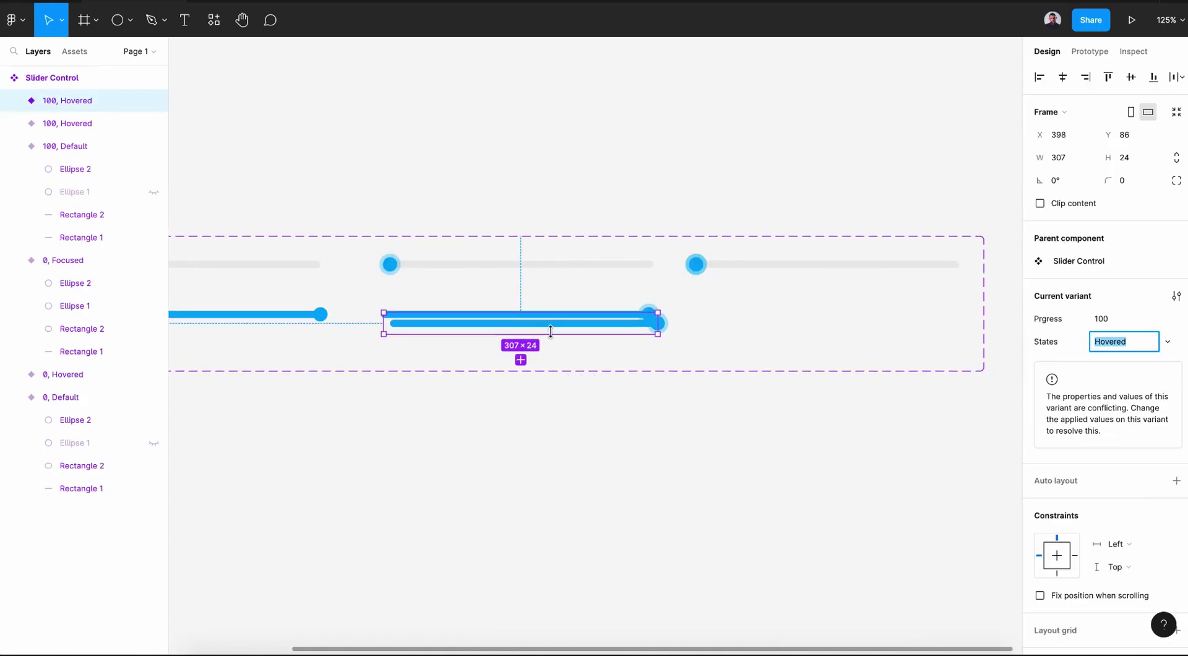
drag(553, 331, 878, 321)
click(1134, 348)
text(F)
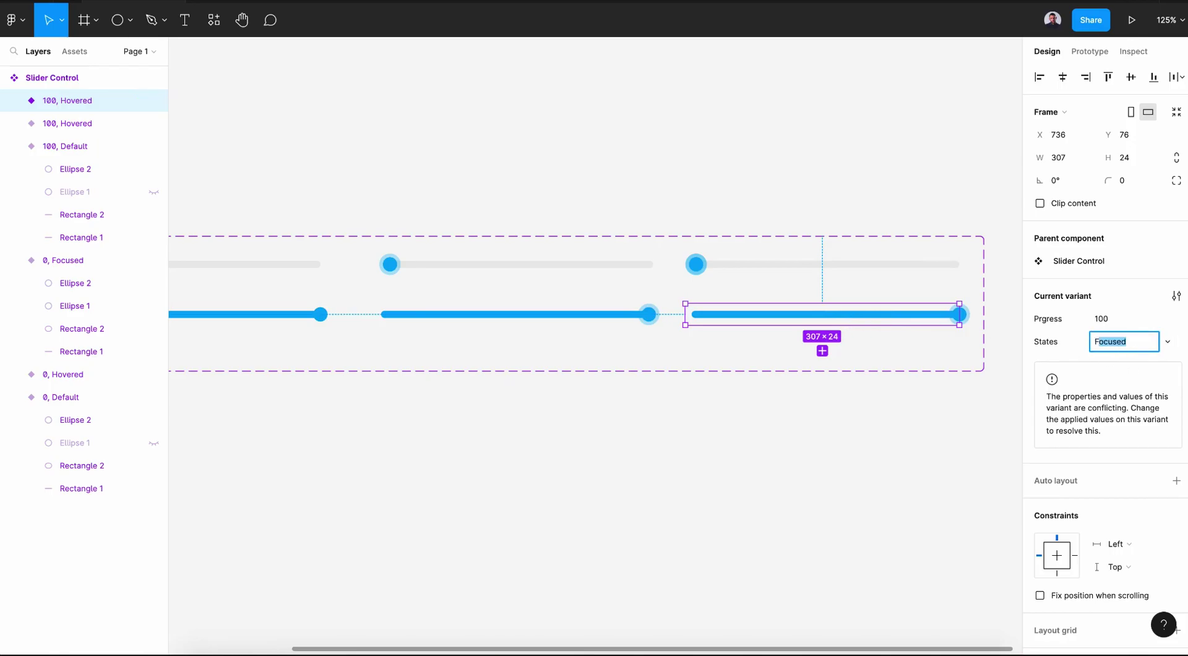
text(ocused)
key(Return)
Set the 100, Focused halo ellipse fill opacity to 50%
scroll(964, 334, up, 5)
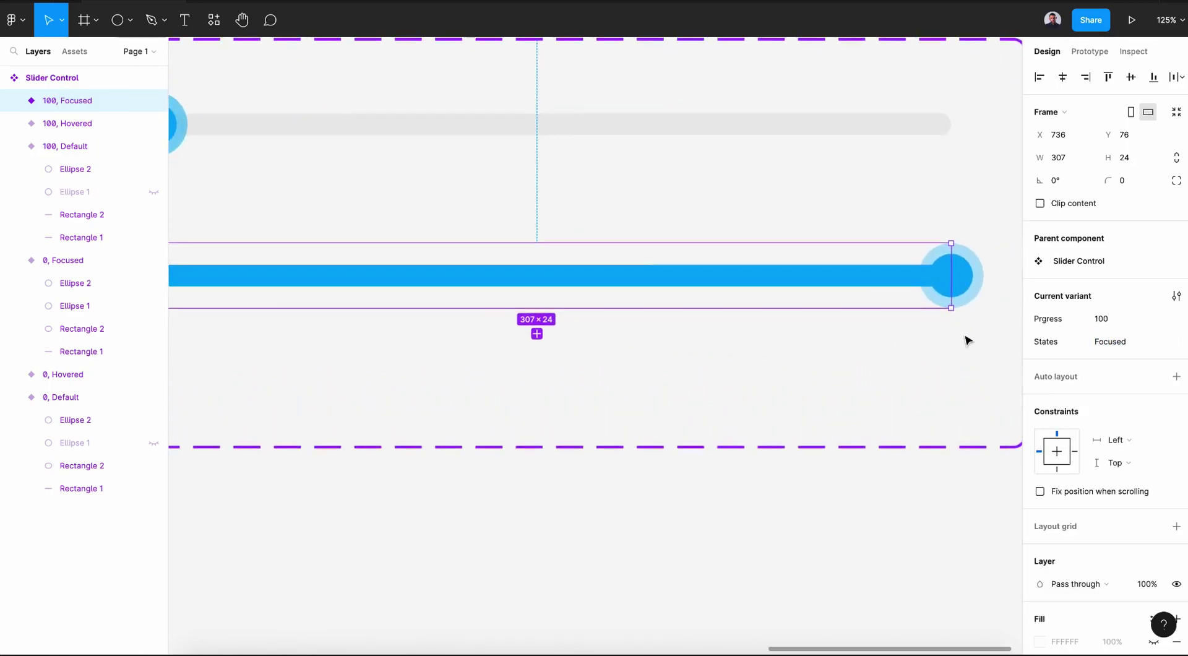
double_click(918, 278)
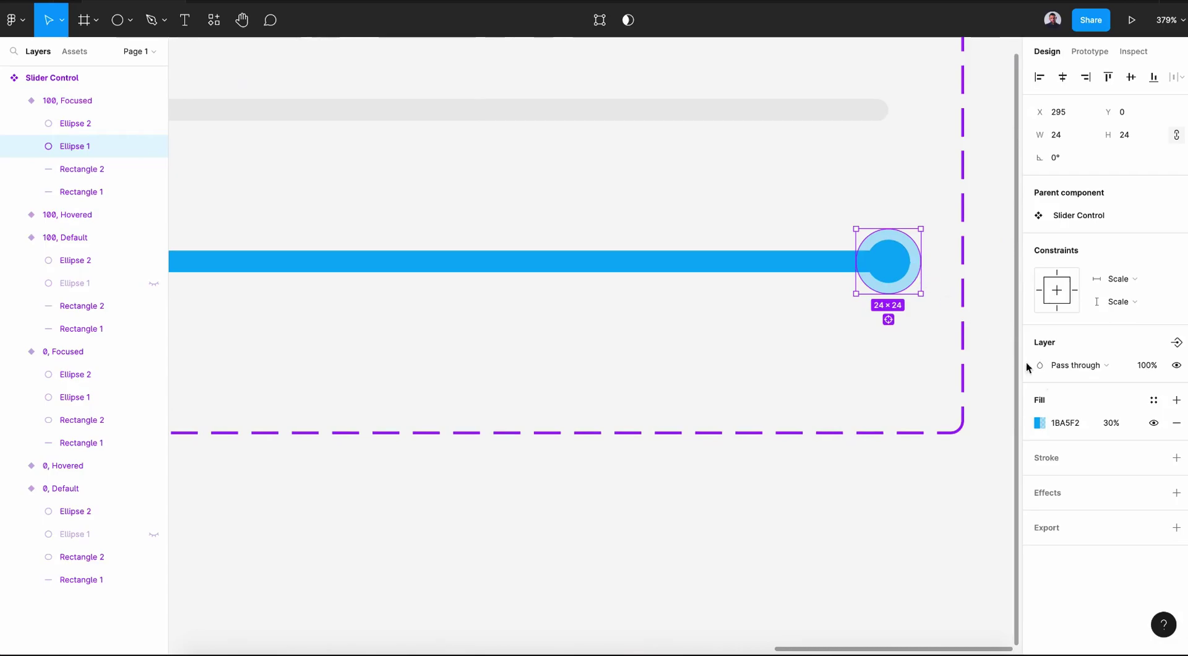
click(1107, 424)
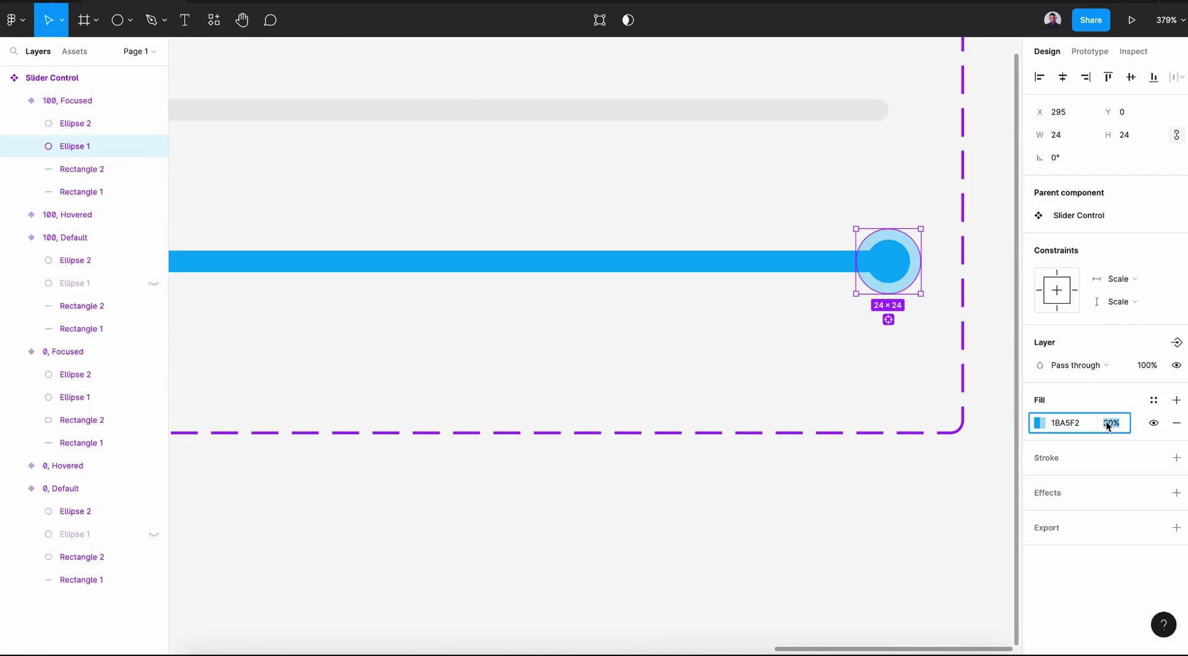
text(50)
click(792, 408)
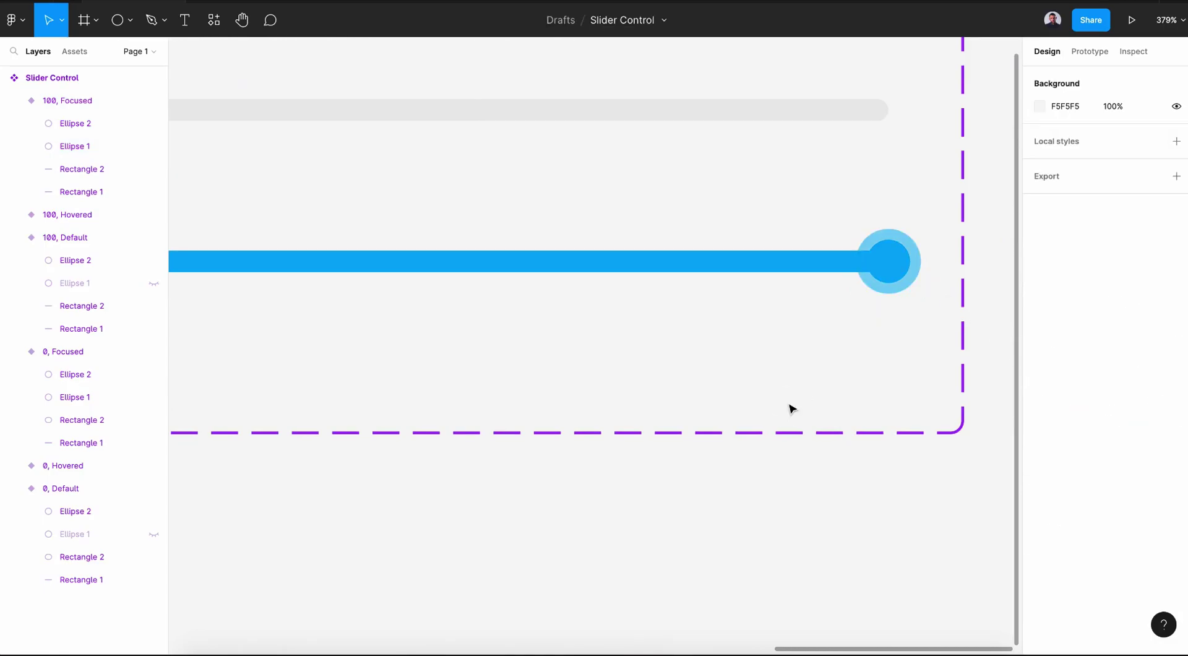
scroll(804, 402, down, 10)
Link the 0, Default knob to 0, Hovered with a While hovering trigger and Smart animate
scroll(823, 395, left, 3)
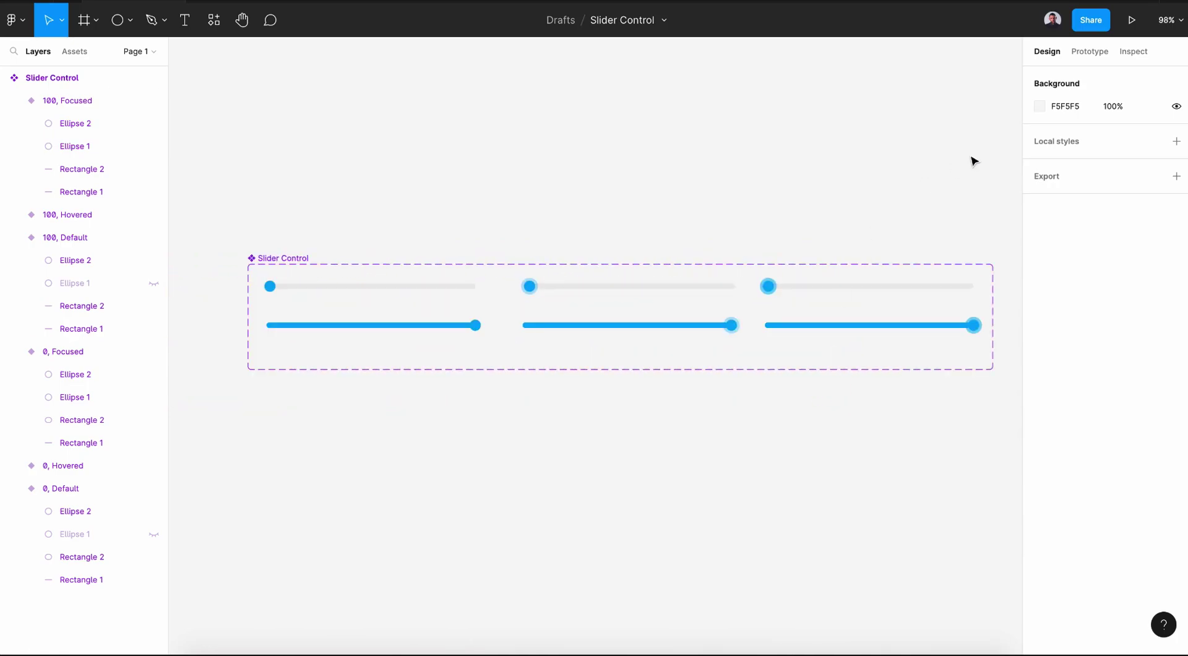
click(1092, 53)
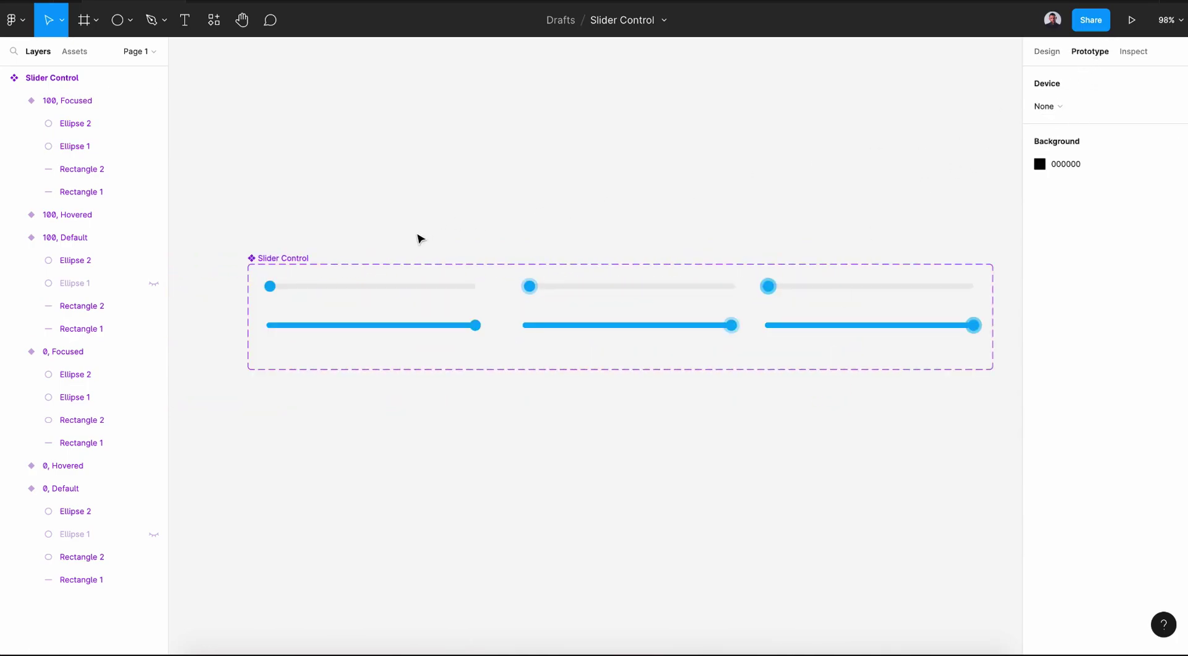
scroll(419, 238, up, 4)
click(318, 257)
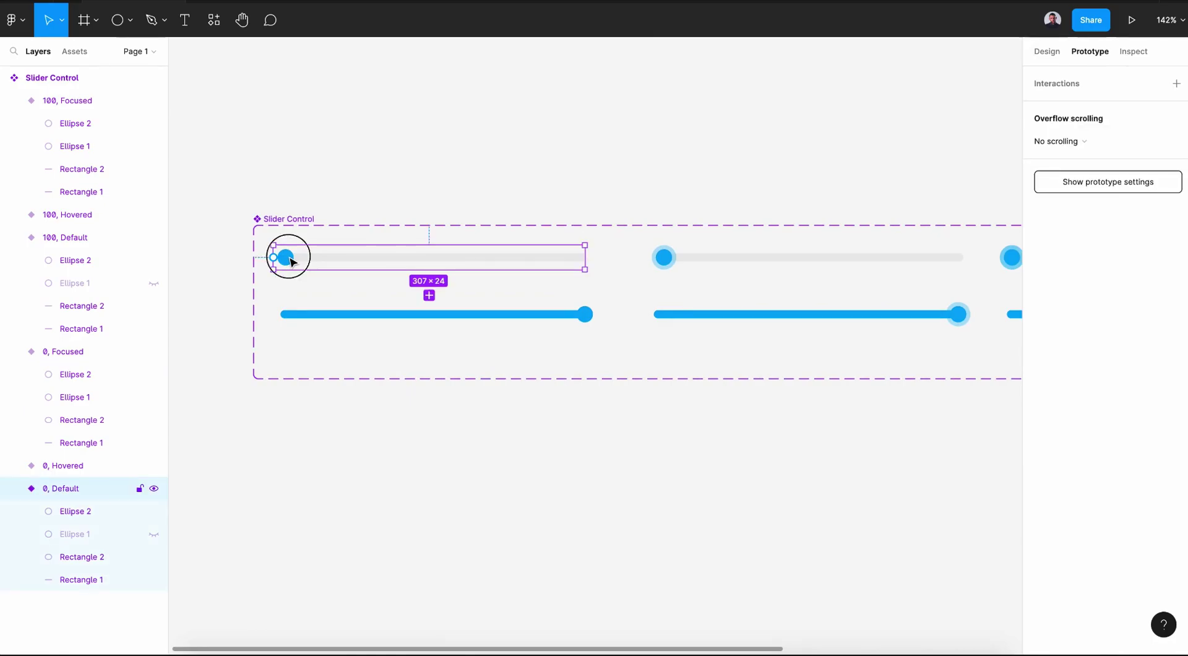
click(289, 259)
drag(293, 259, 670, 267)
click(920, 141)
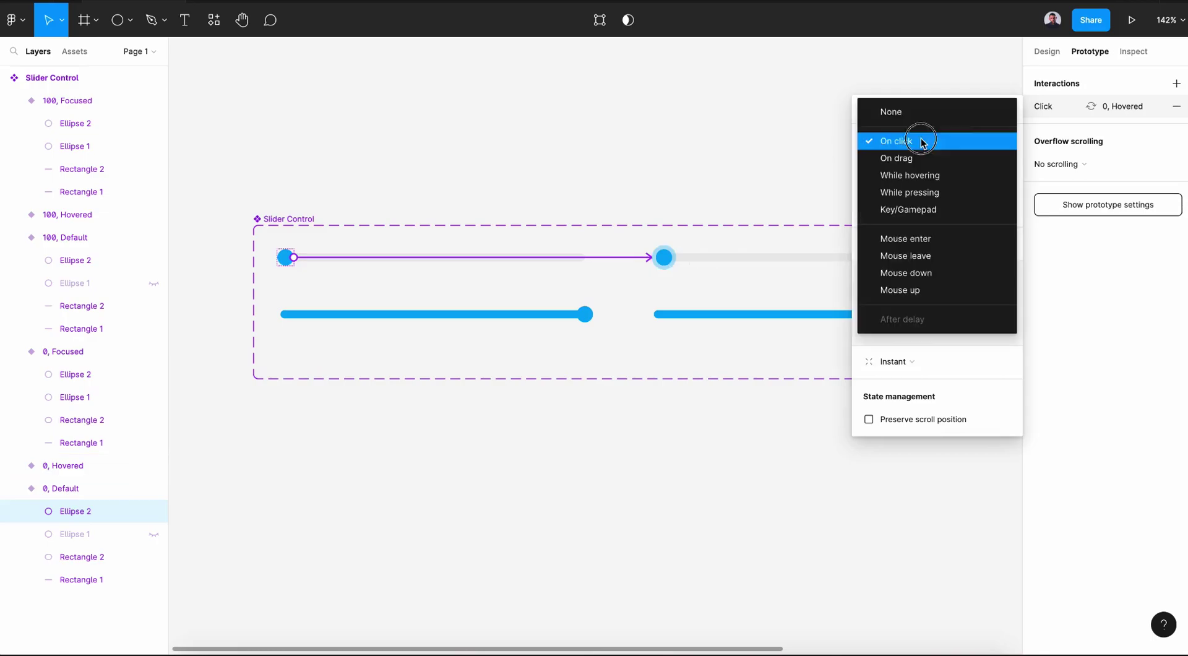
click(917, 176)
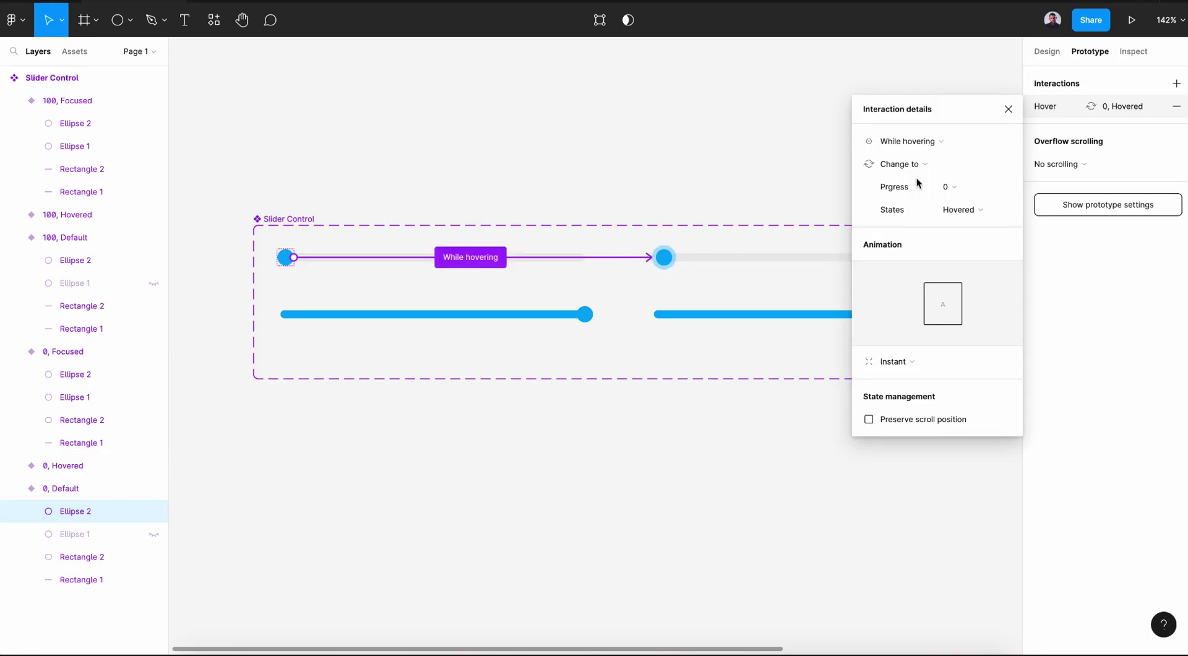
click(896, 362)
click(919, 394)
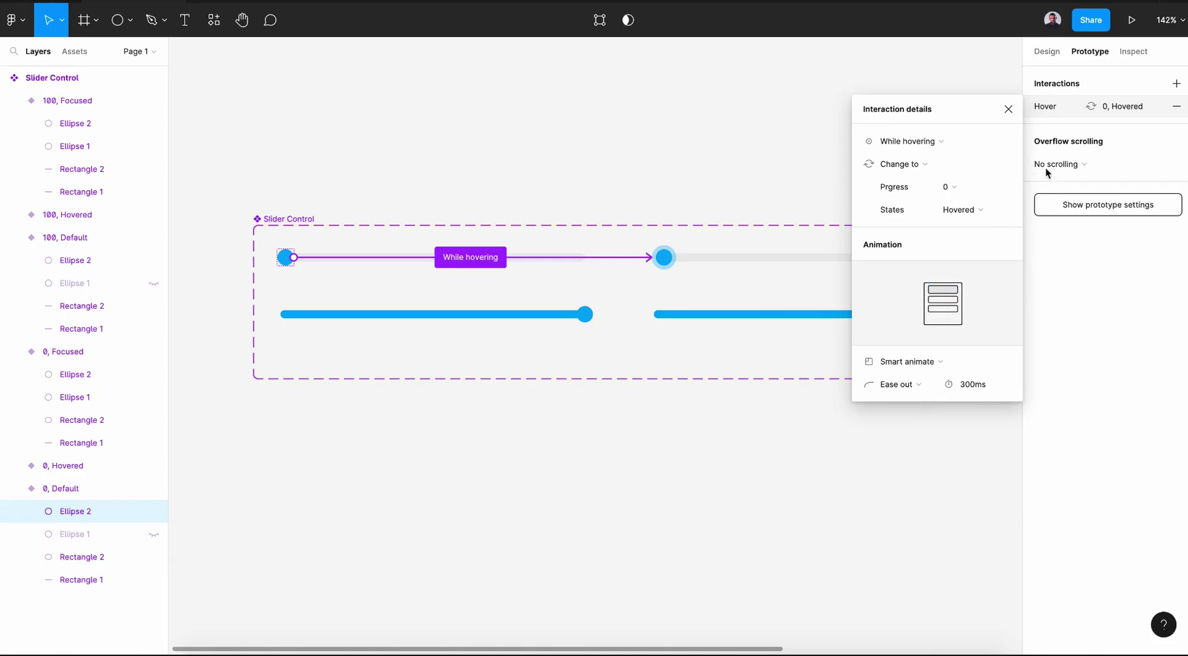
click(1008, 109)
Link the 0, Hovered knob to 0, Focused with a While pressing trigger
scroll(618, 259, down, 2)
click(496, 225)
click(506, 232)
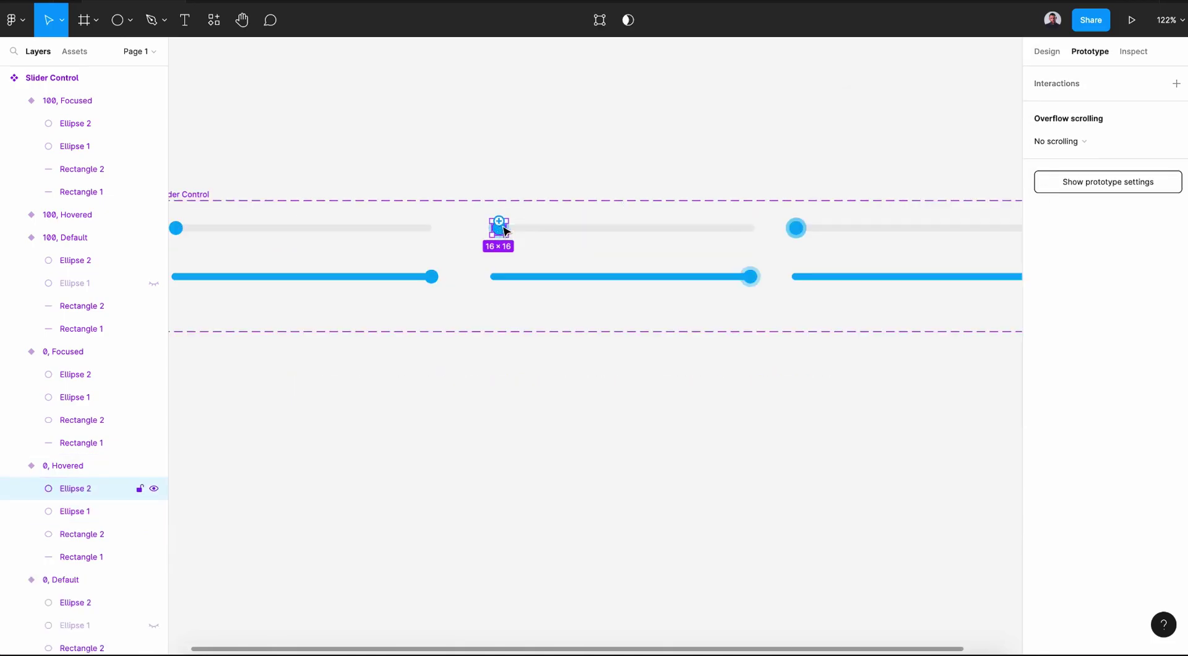
drag(504, 230, 796, 239)
click(927, 147)
click(909, 192)
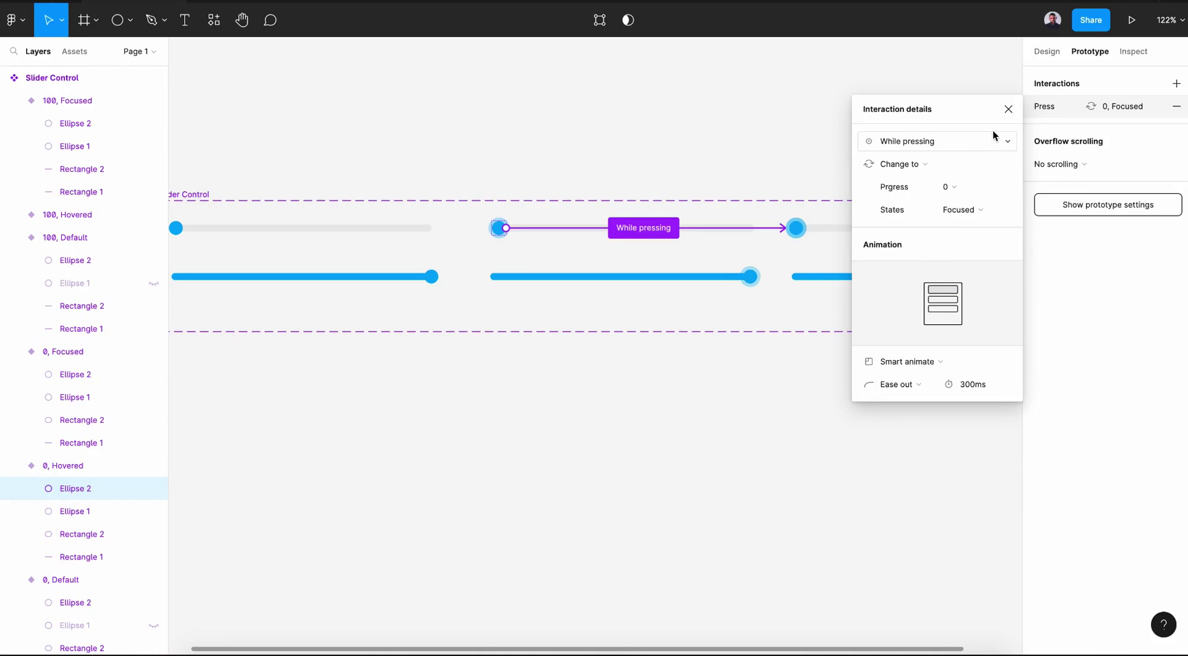
click(1008, 116)
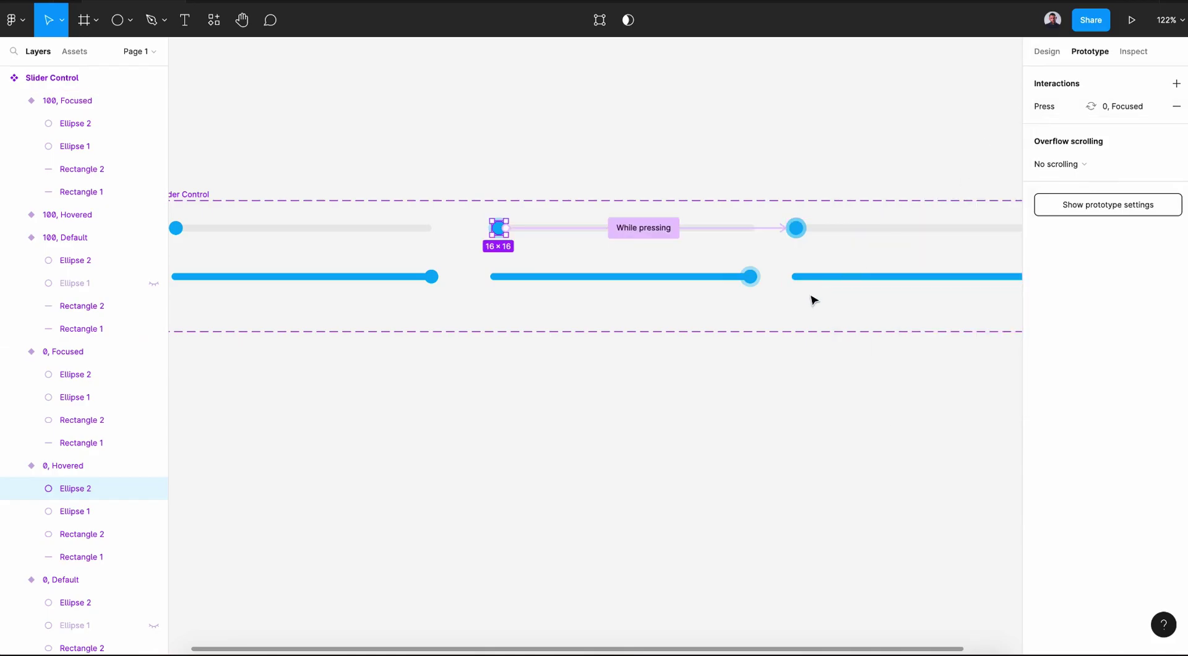
Link the 0, Focused knob to 100, Default using an On drag trigger
click(796, 228)
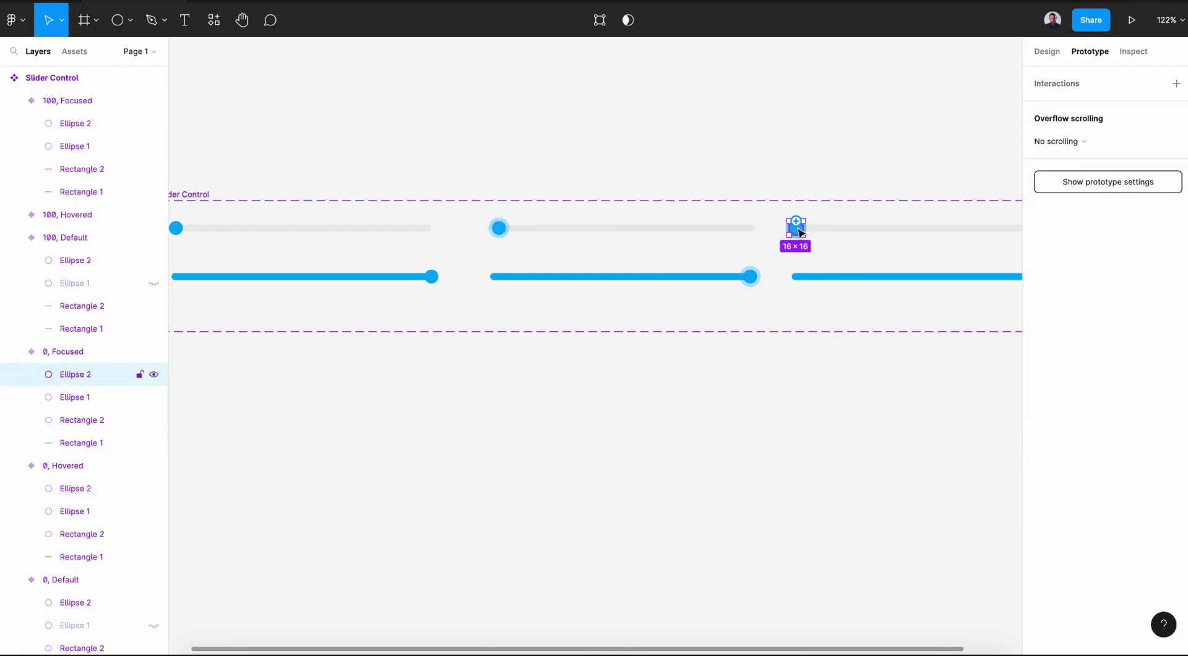
scroll(778, 273, down, 3)
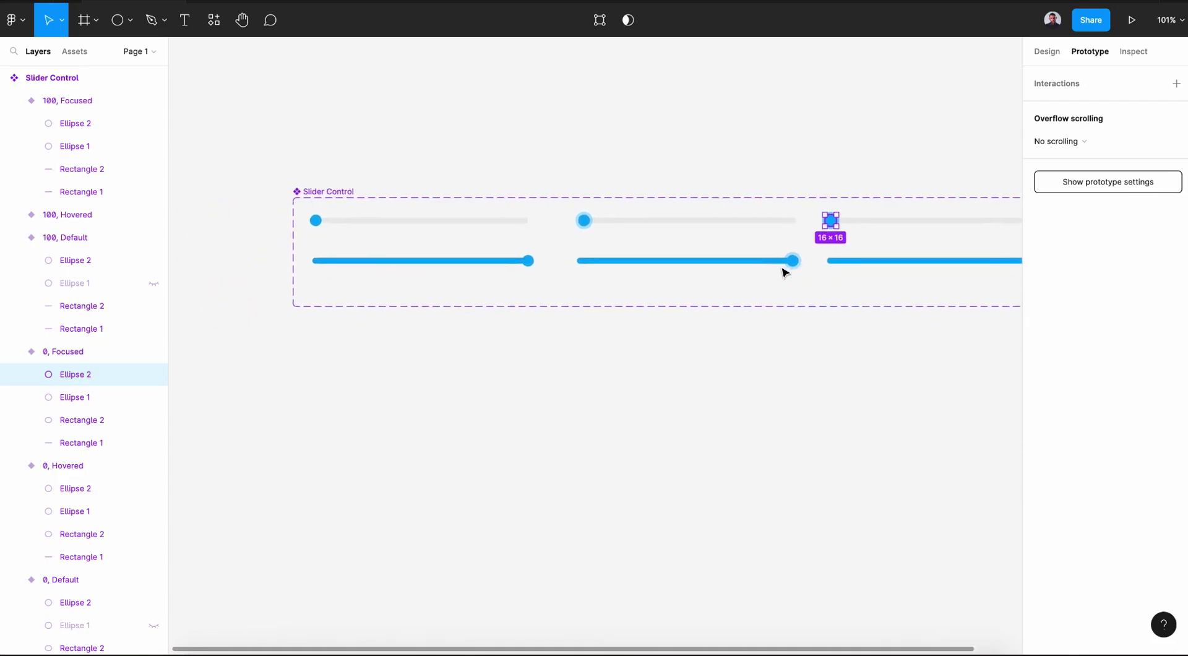
mouse_move(846, 221)
drag(845, 226, 486, 262)
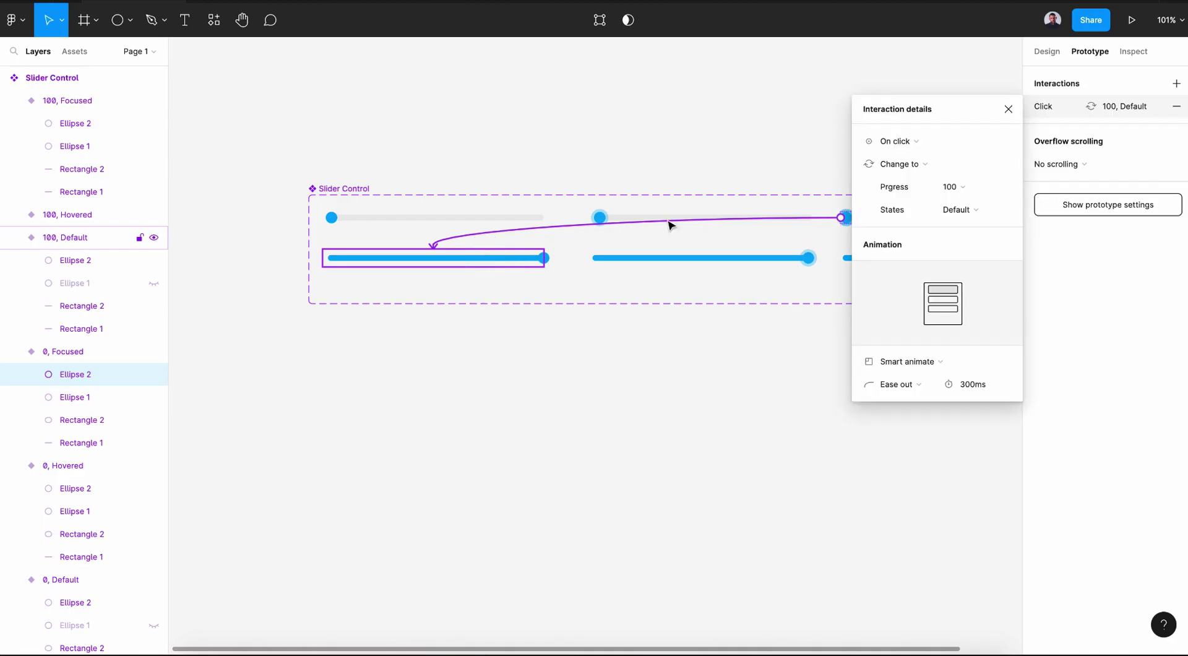
click(911, 148)
scroll(904, 159, right, 5)
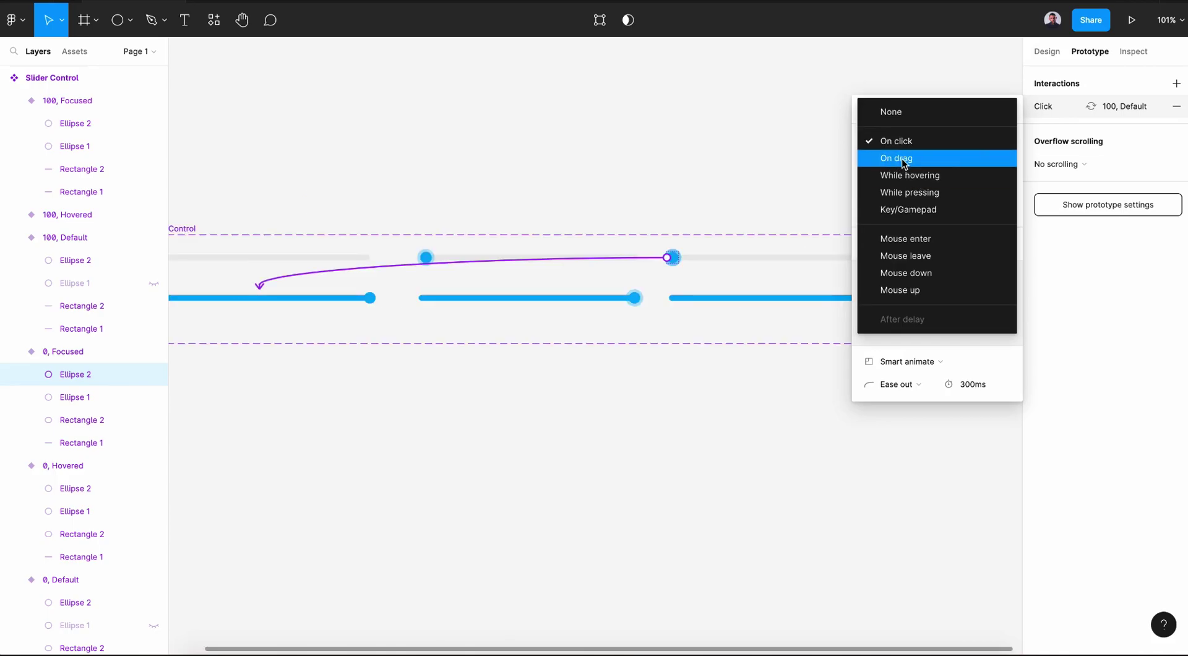
click(903, 160)
click(1007, 109)
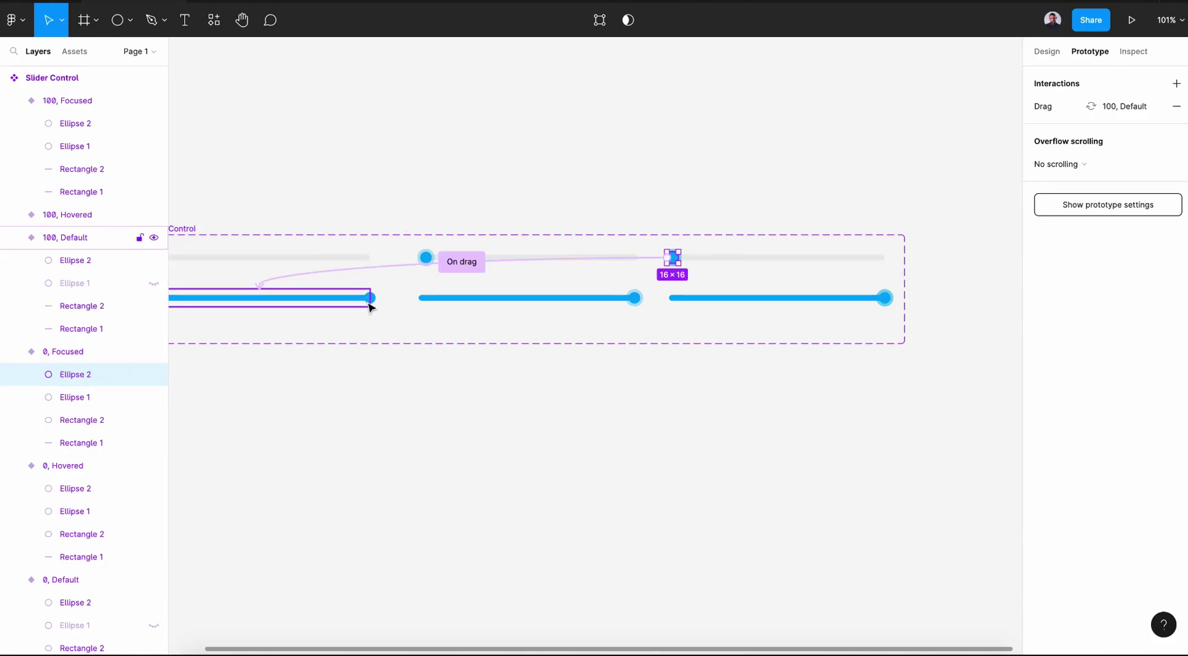
scroll(455, 325, left, 3)
click(518, 313)
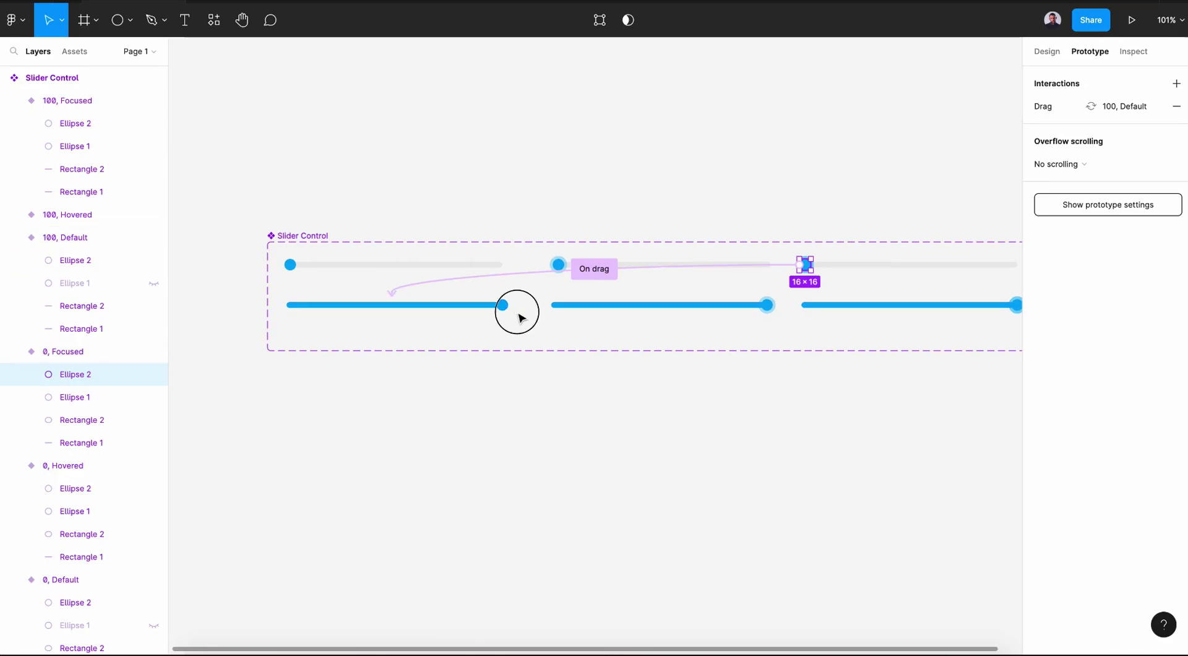
Link the 100, Hovered knob to 100, Focused, While pressing with Smart animate
click(644, 315)
scroll(640, 316, right, 5)
scroll(640, 316, down, 1)
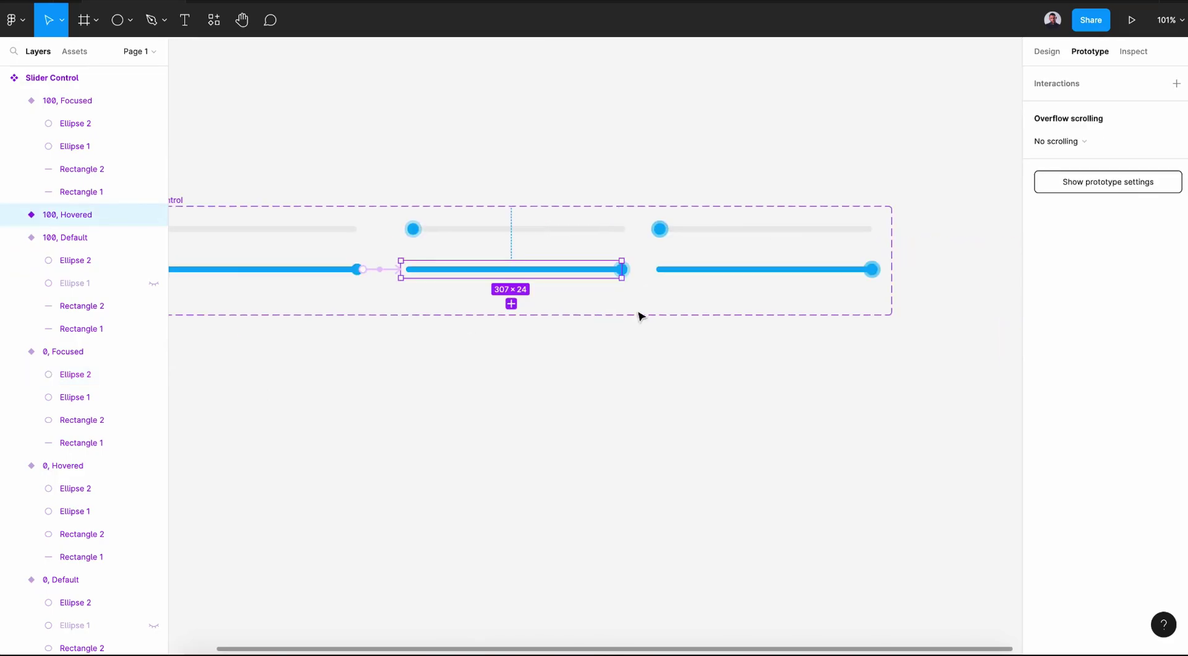
click(628, 287)
click(627, 272)
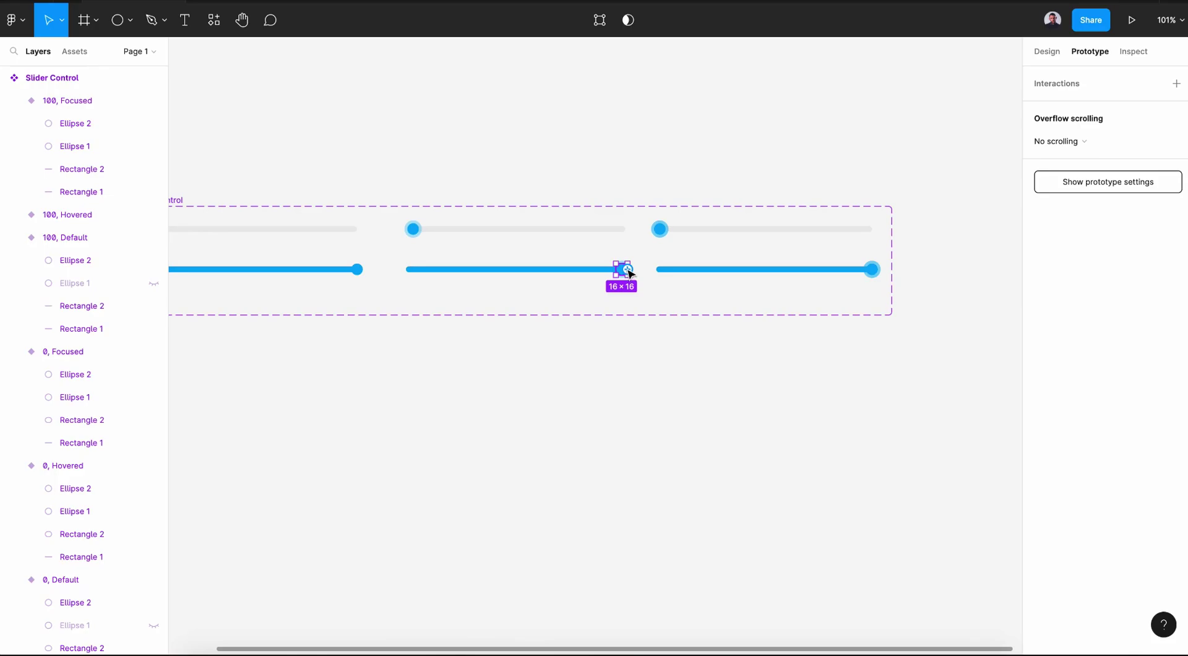
drag(627, 273, 656, 277)
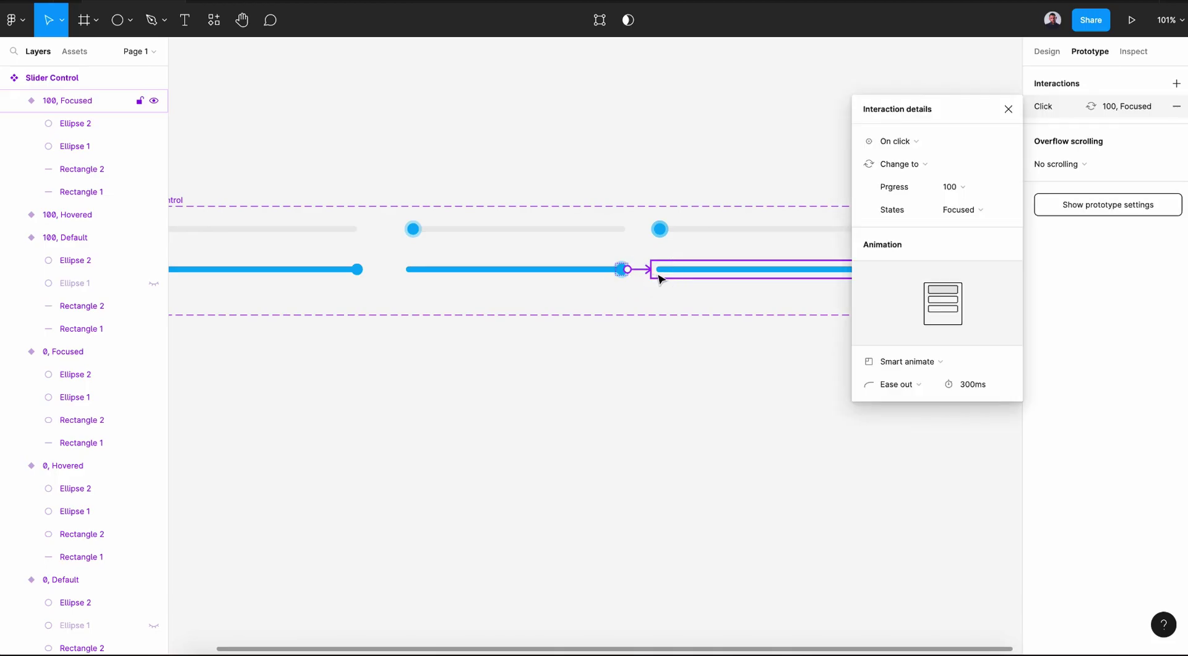
click(925, 147)
click(898, 191)
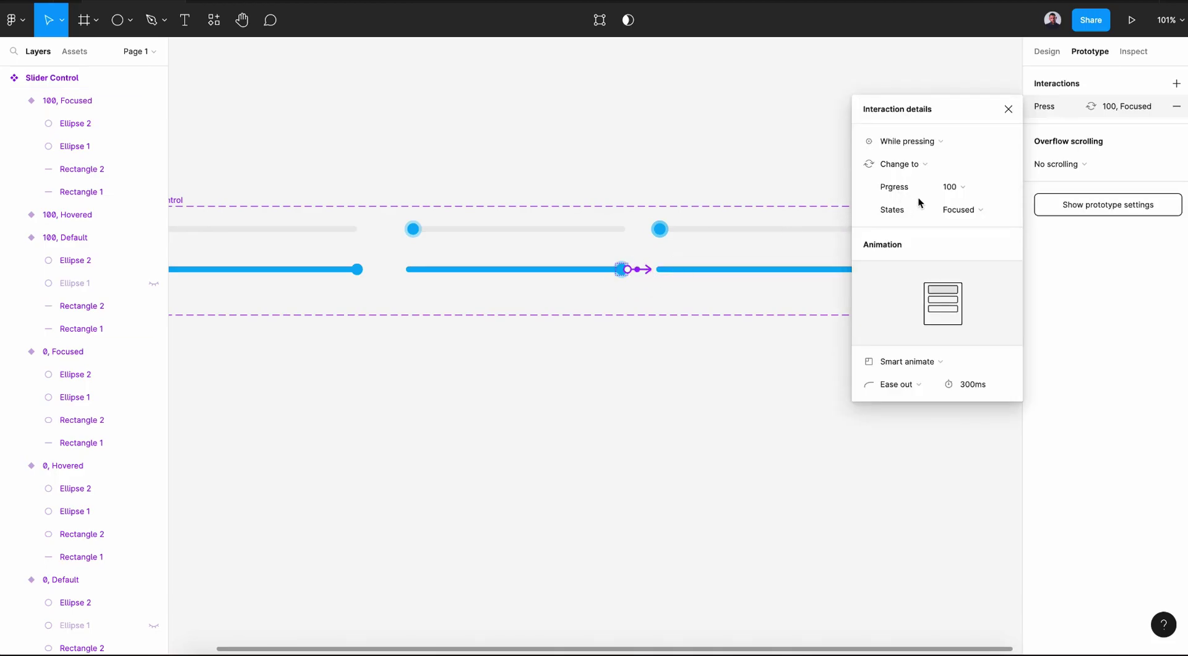
click(908, 370)
click(910, 365)
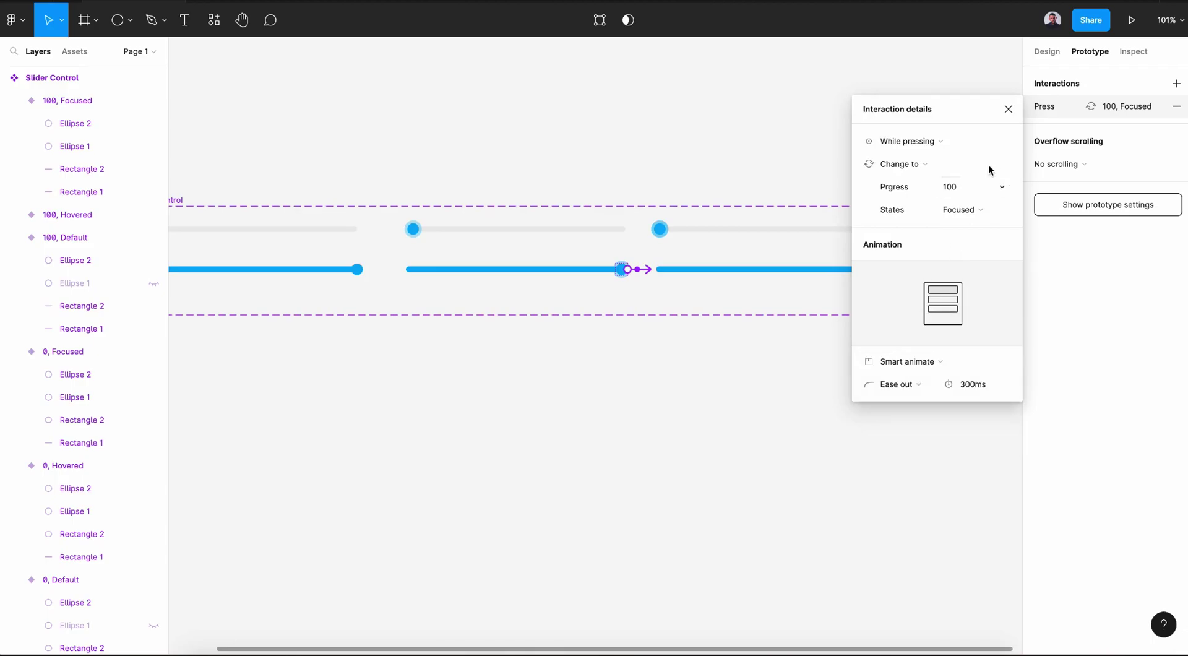
click(1008, 109)
Link the 100, Focused knob back to 0, Default with an On drag trigger
double_click(875, 269)
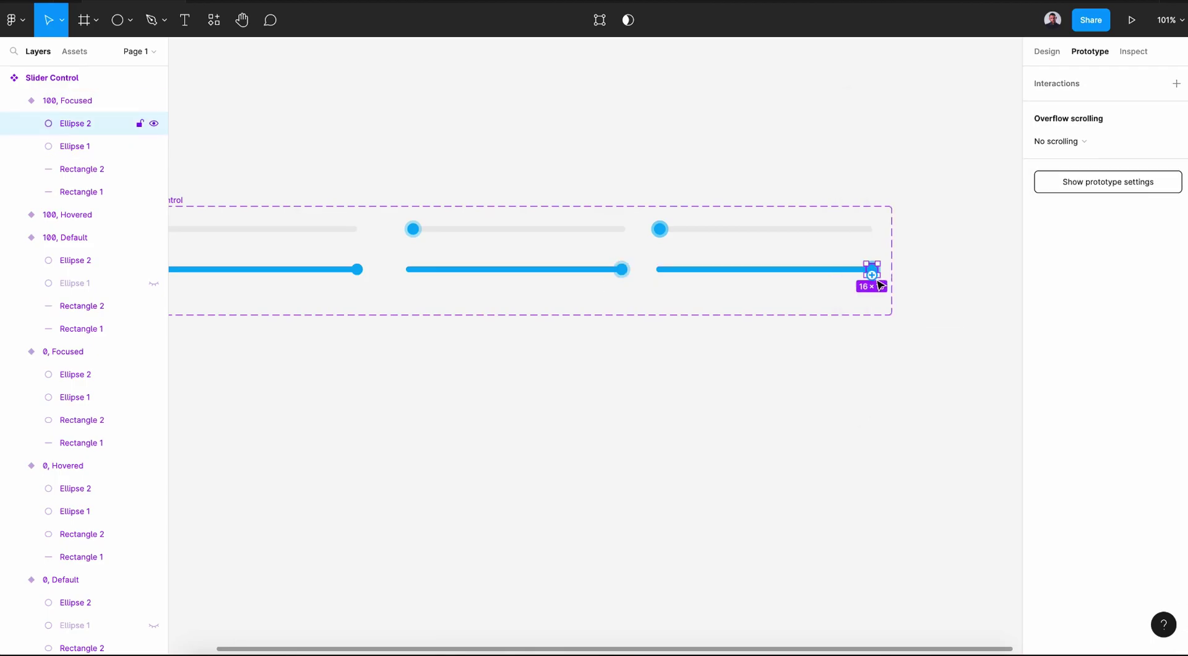
click(877, 271)
drag(878, 272, 317, 237)
click(895, 151)
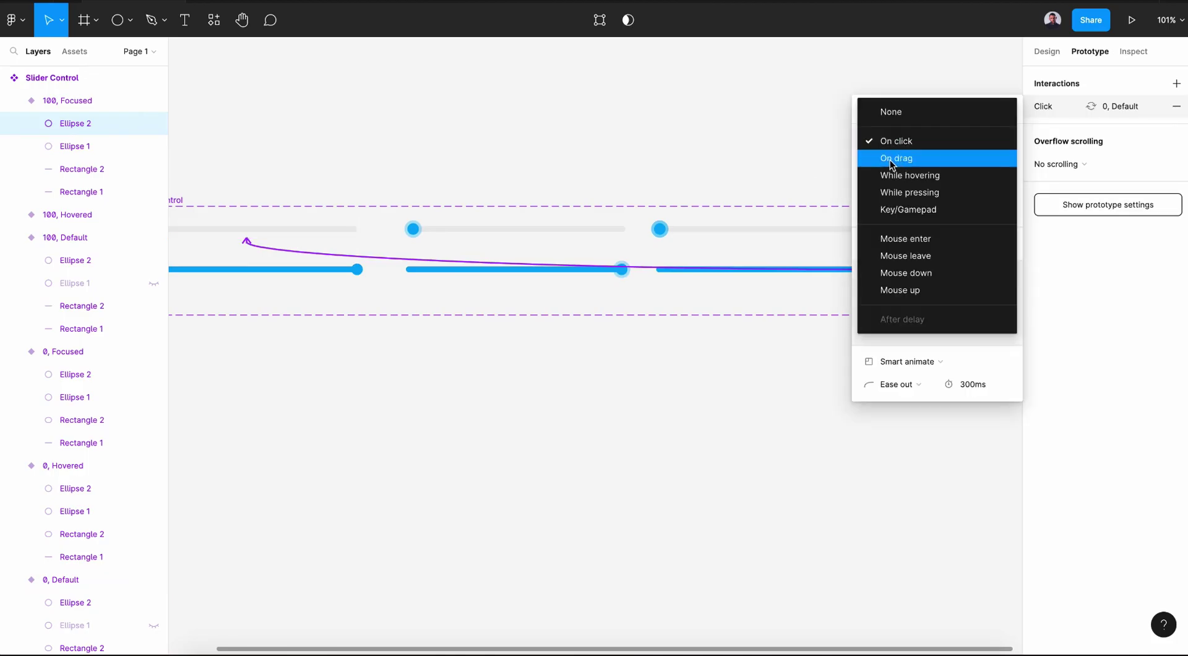
click(893, 159)
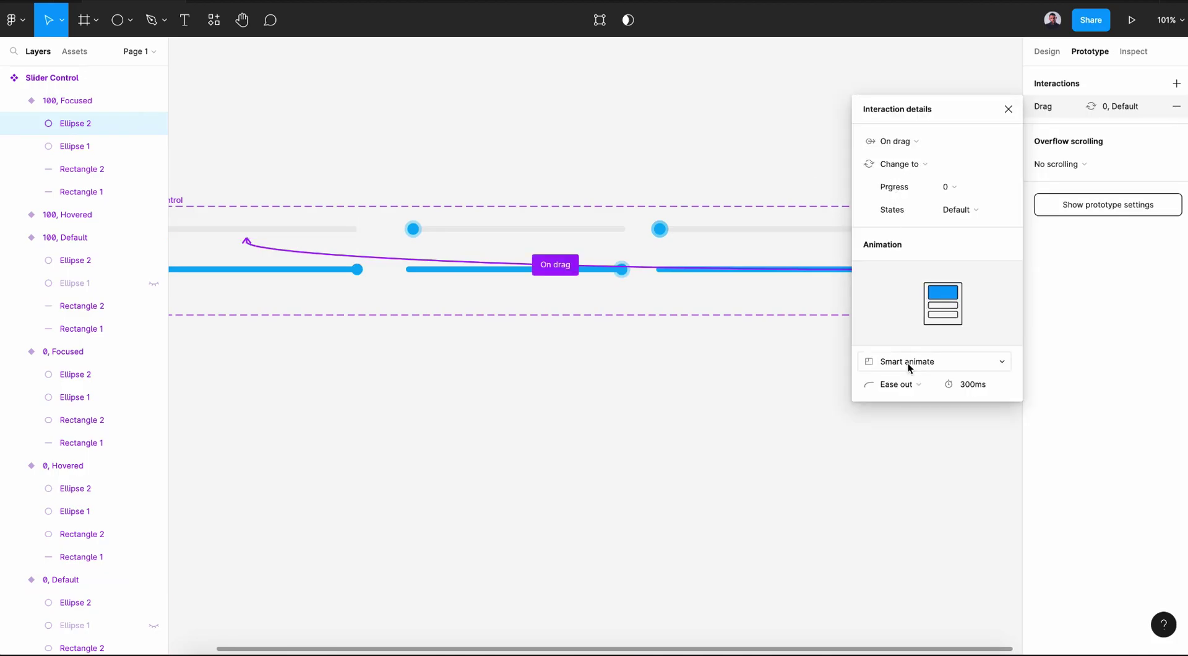
Draw a 797×422 Frame 1 beside the component set
click(772, 370)
scroll(770, 370, right, 5)
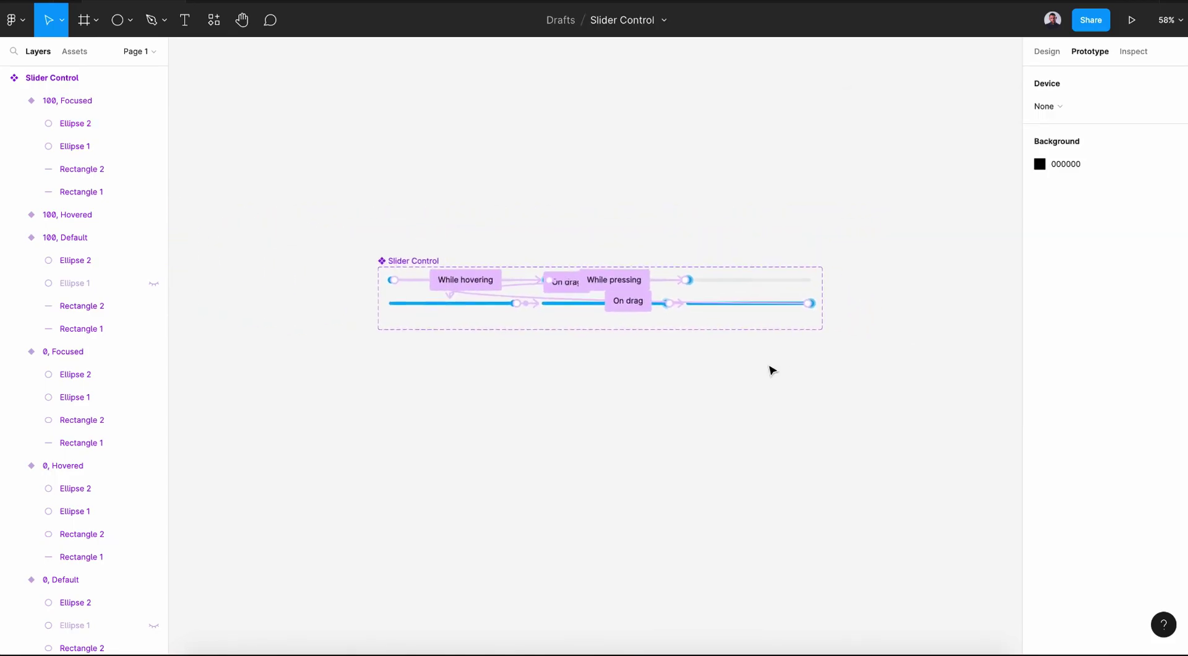
click(84, 20)
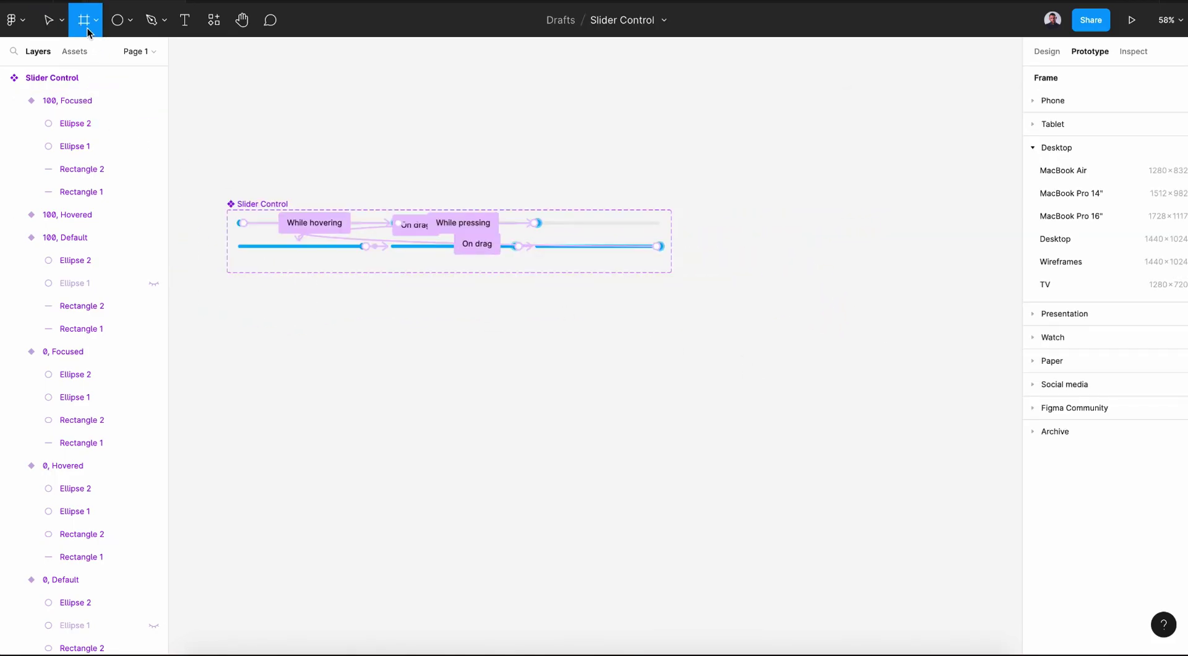
drag(727, 221, 1018, 395)
Drag a Slider Control instance from Assets into Frame 1
click(75, 52)
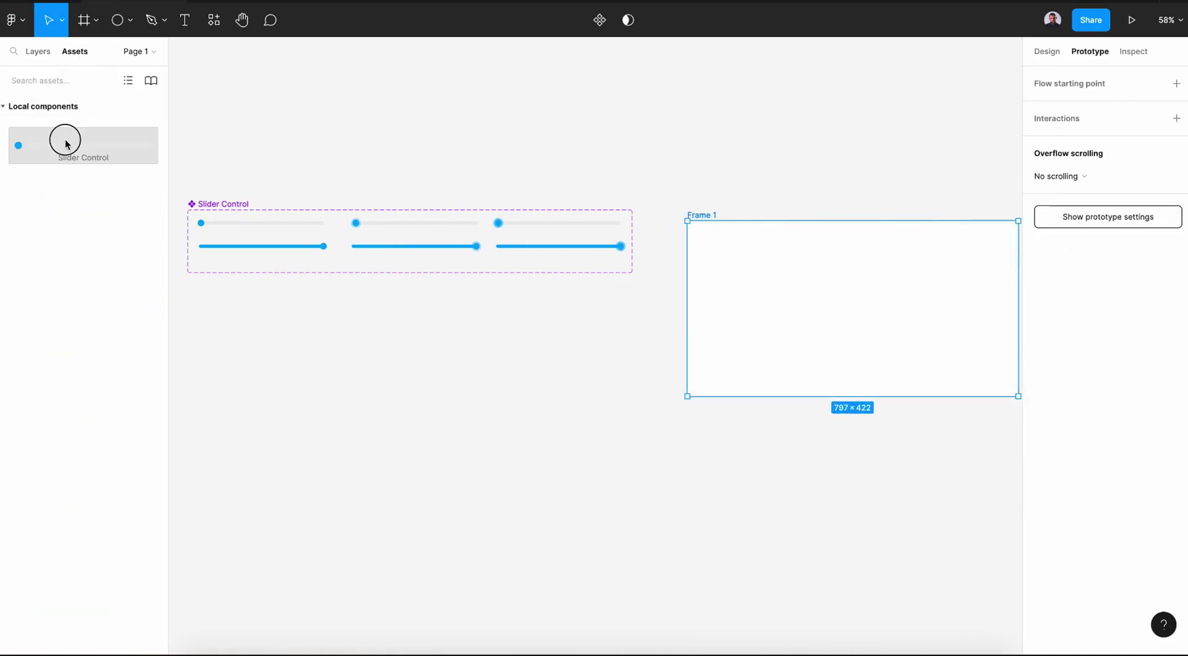
drag(65, 143, 840, 315)
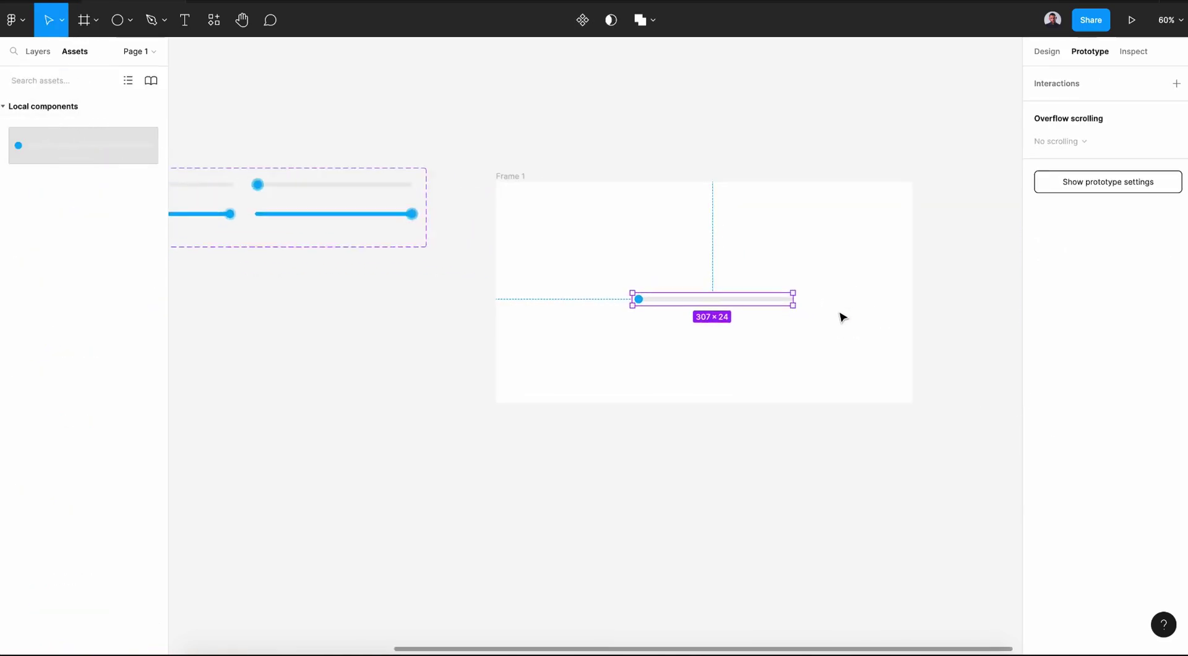
scroll(841, 317, up, 2)
Select Frame 1 on the canvas
click(446, 152)
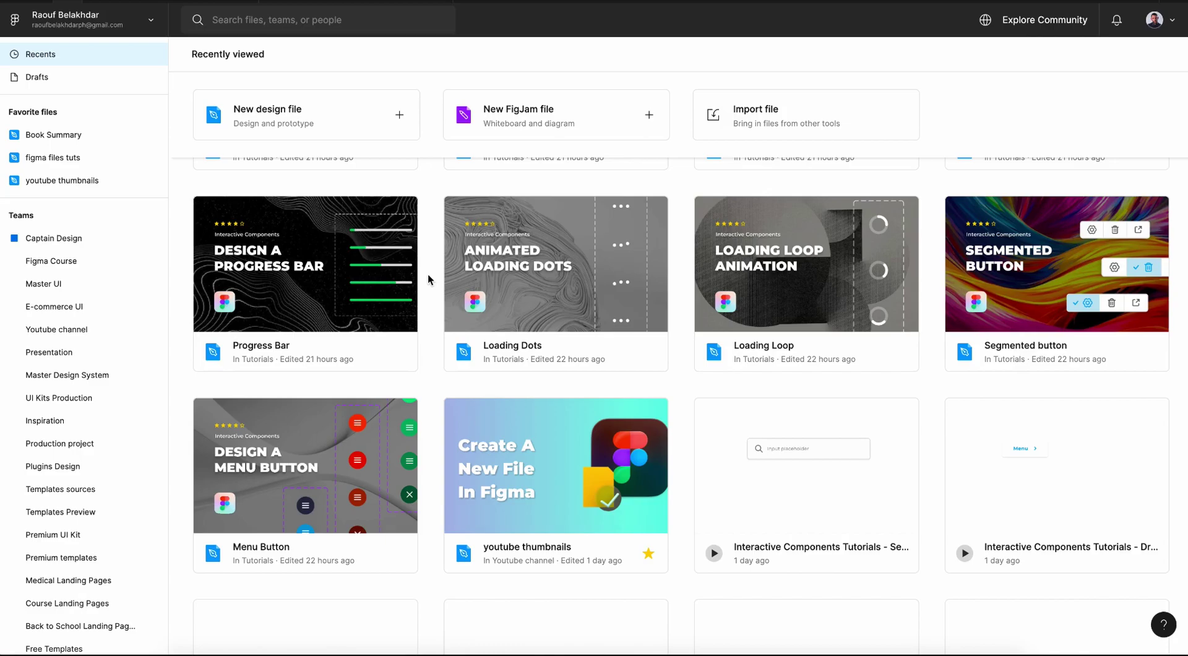
Scroll up the Recents grid to find the Master UI Plus file
scroll(428, 273, up, 2)
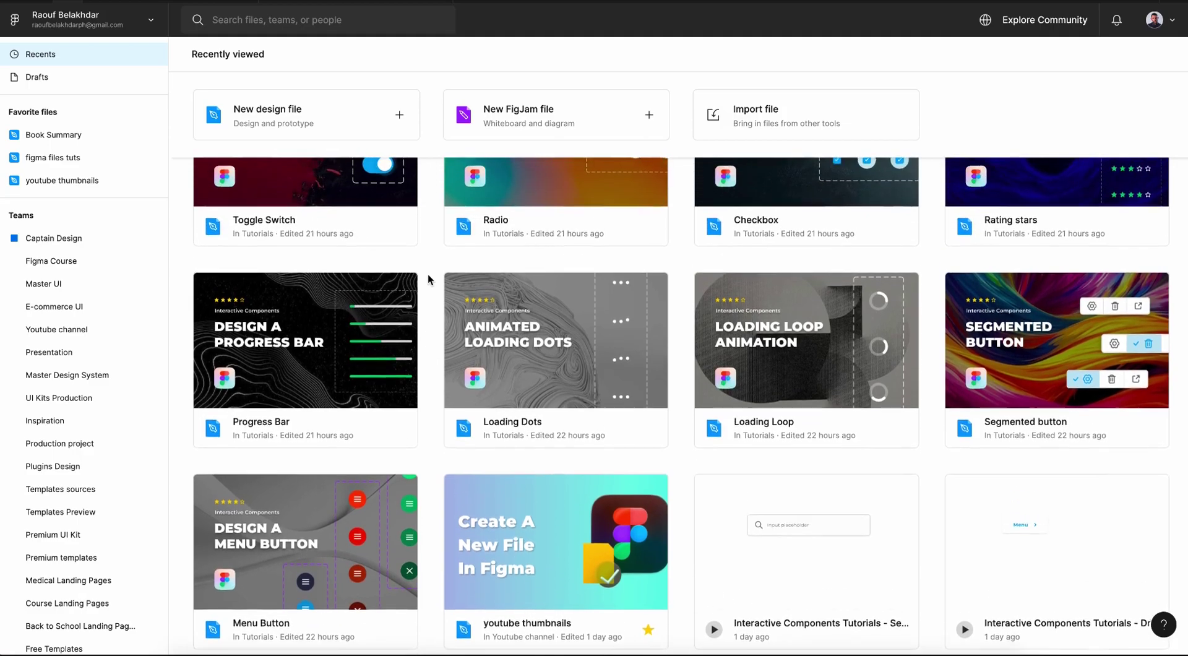
scroll(428, 274, up, 2)
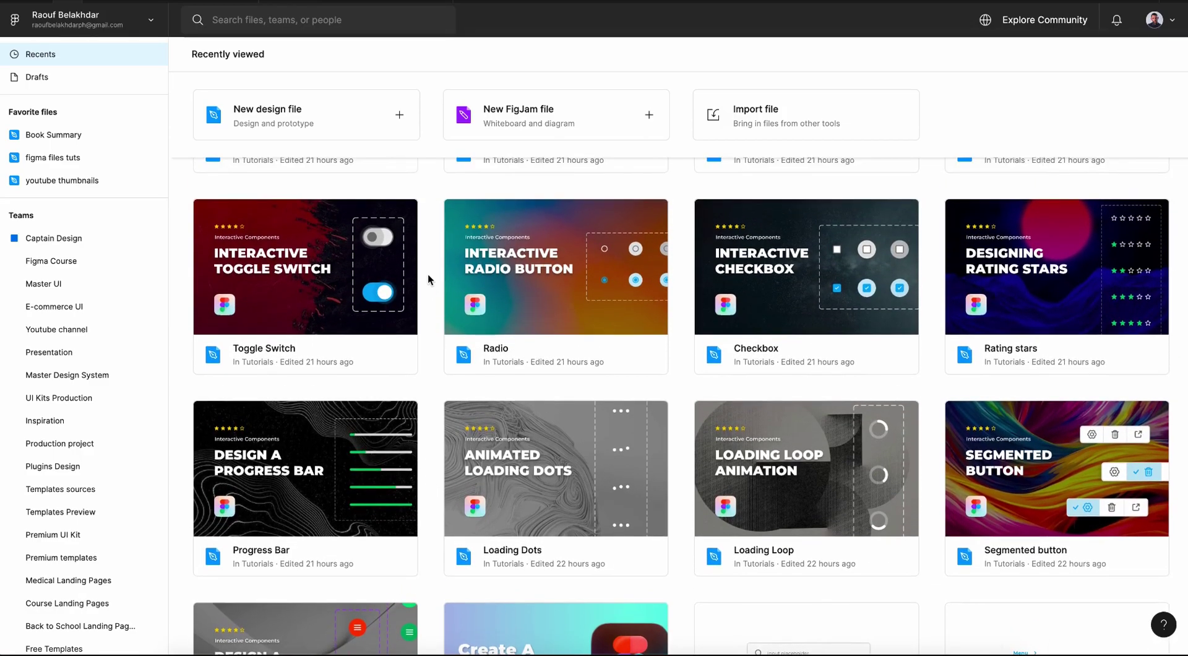
scroll(428, 274, up, 2)
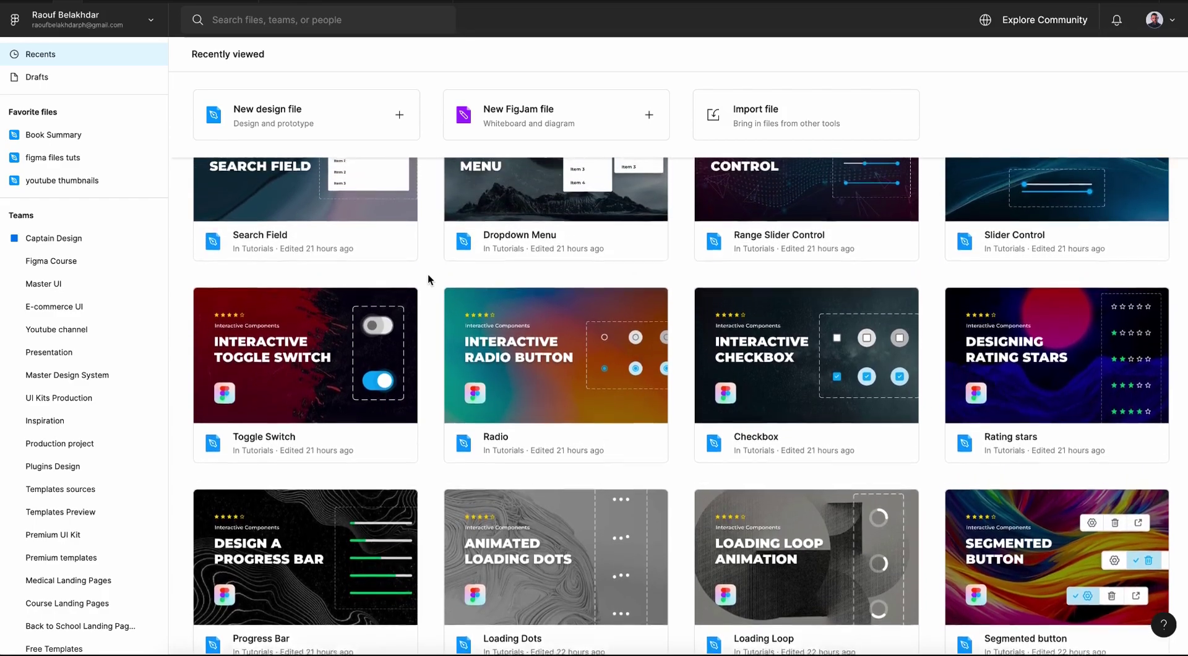
scroll(428, 274, up, 3)
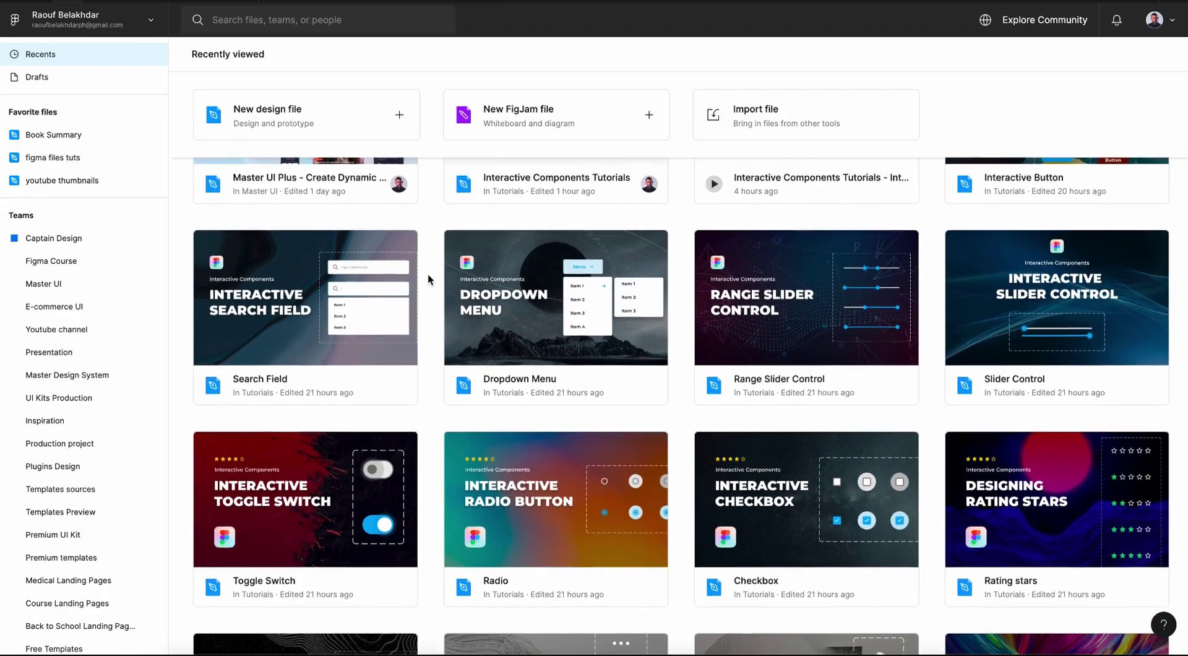
scroll(428, 273, up, 4)
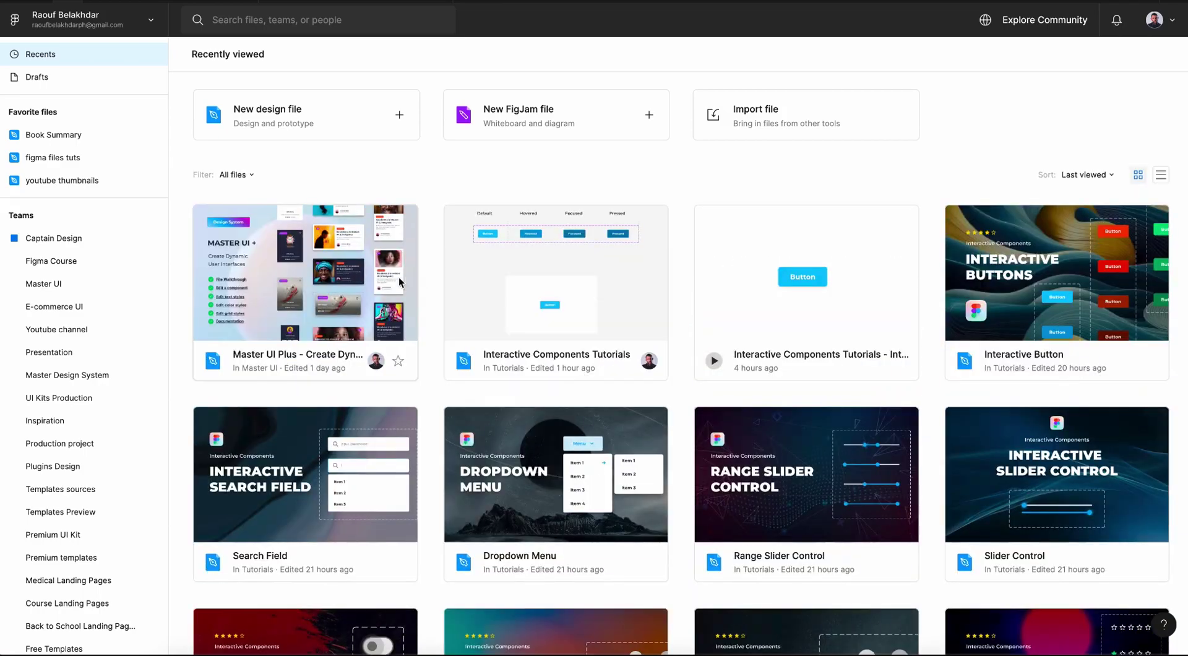
Open the Master UI Plus file and browse Icons, Objects, Buttons, Selection Controls and Text Fields & Forms, ending on Cards
double_click(305, 278)
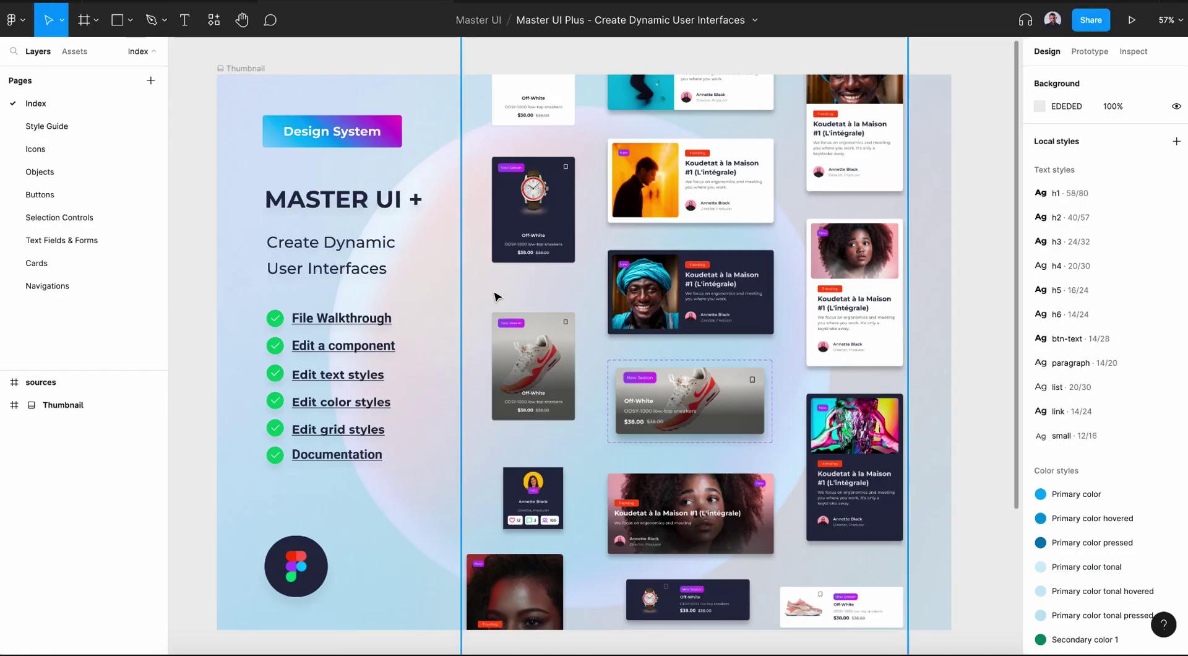
click(99, 149)
click(92, 170)
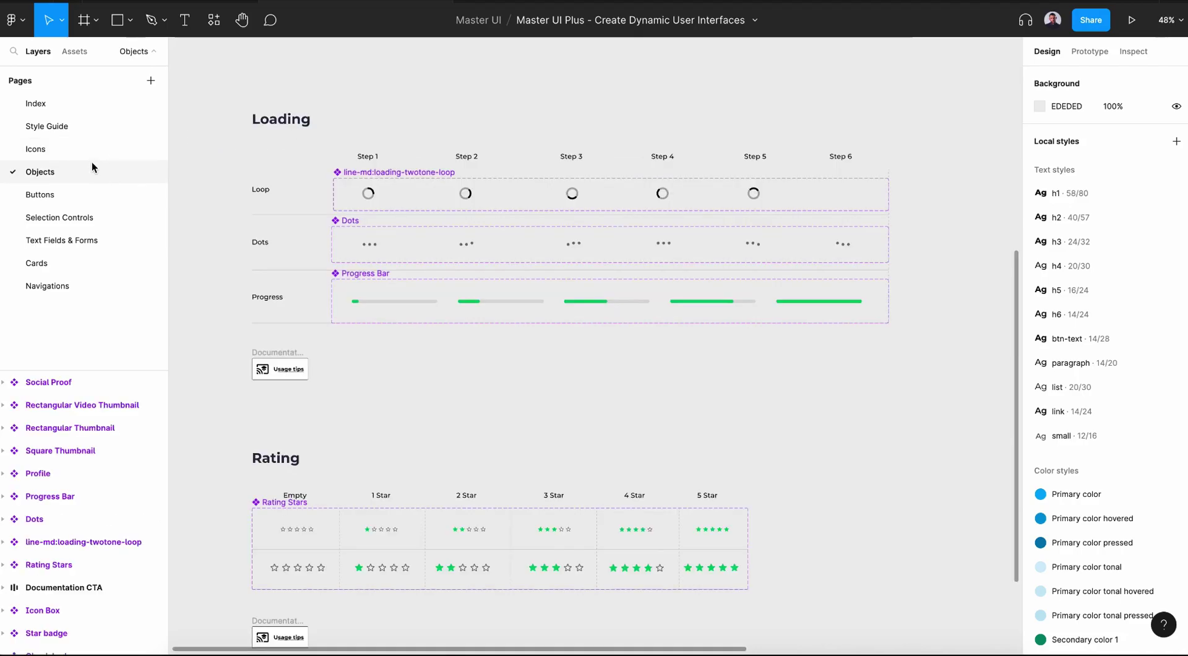
click(94, 198)
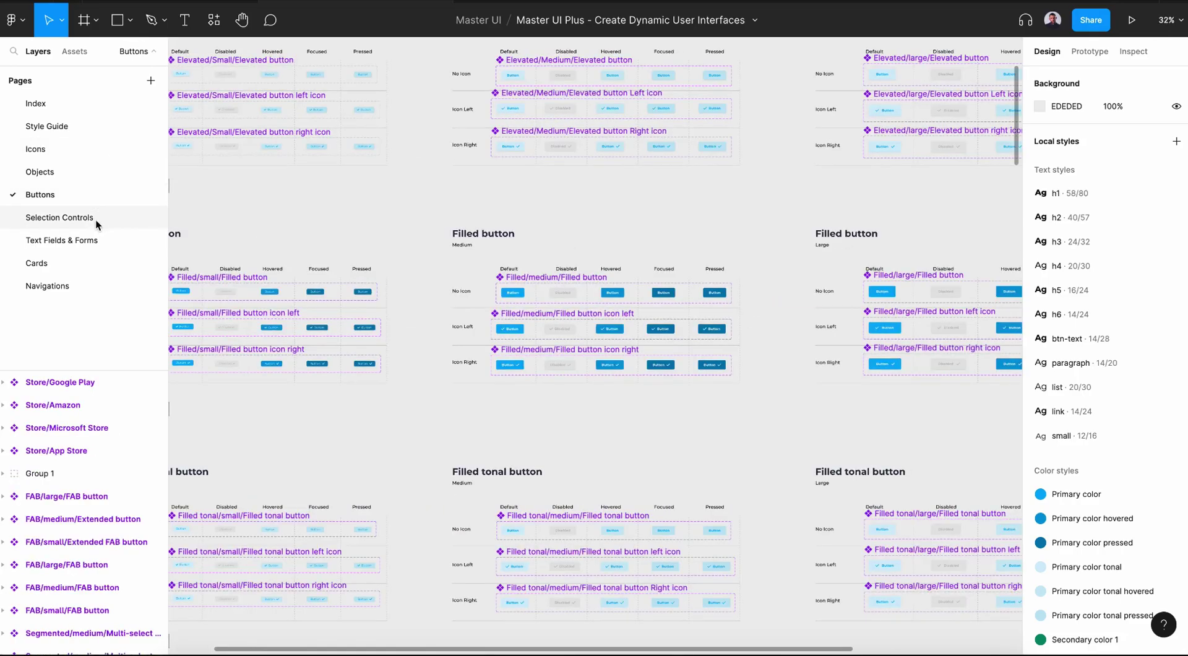
click(95, 221)
click(94, 242)
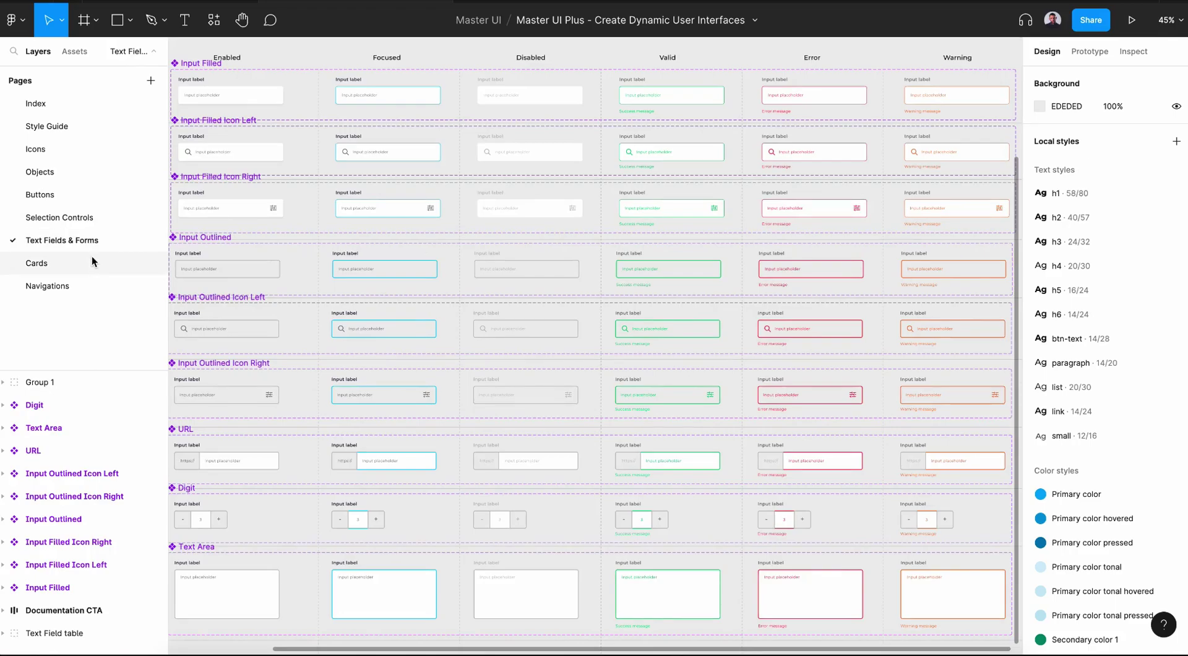
click(90, 270)
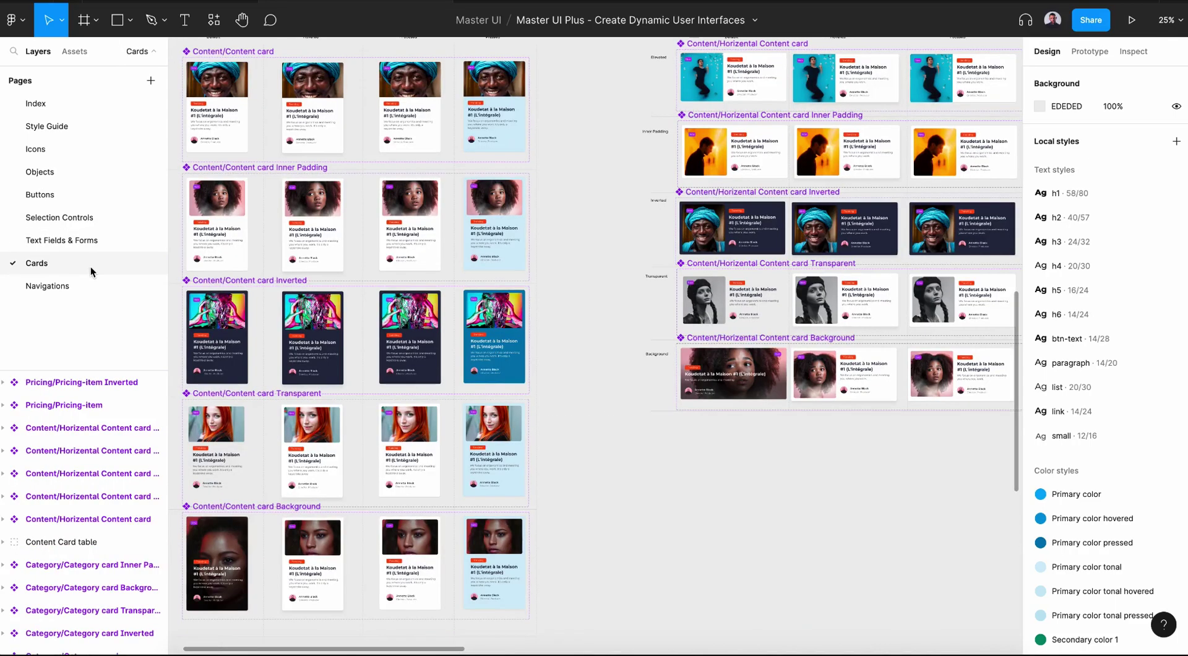